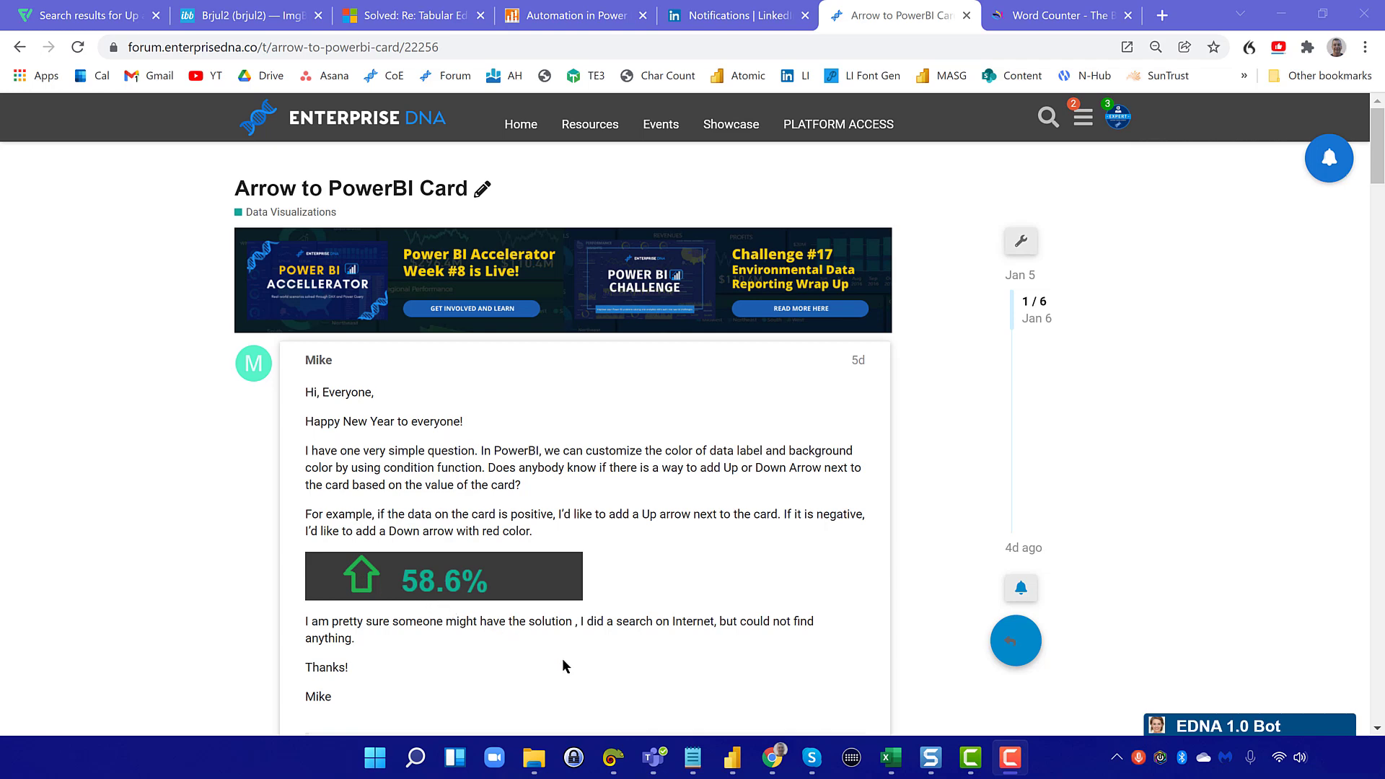
# Dismiss the unchanged Icon Base64 edit and test the card's arrow with the aud/chf and aud/cad tickers
pyautogui.moveTo(732, 756)
pyautogui.click(737, 727)
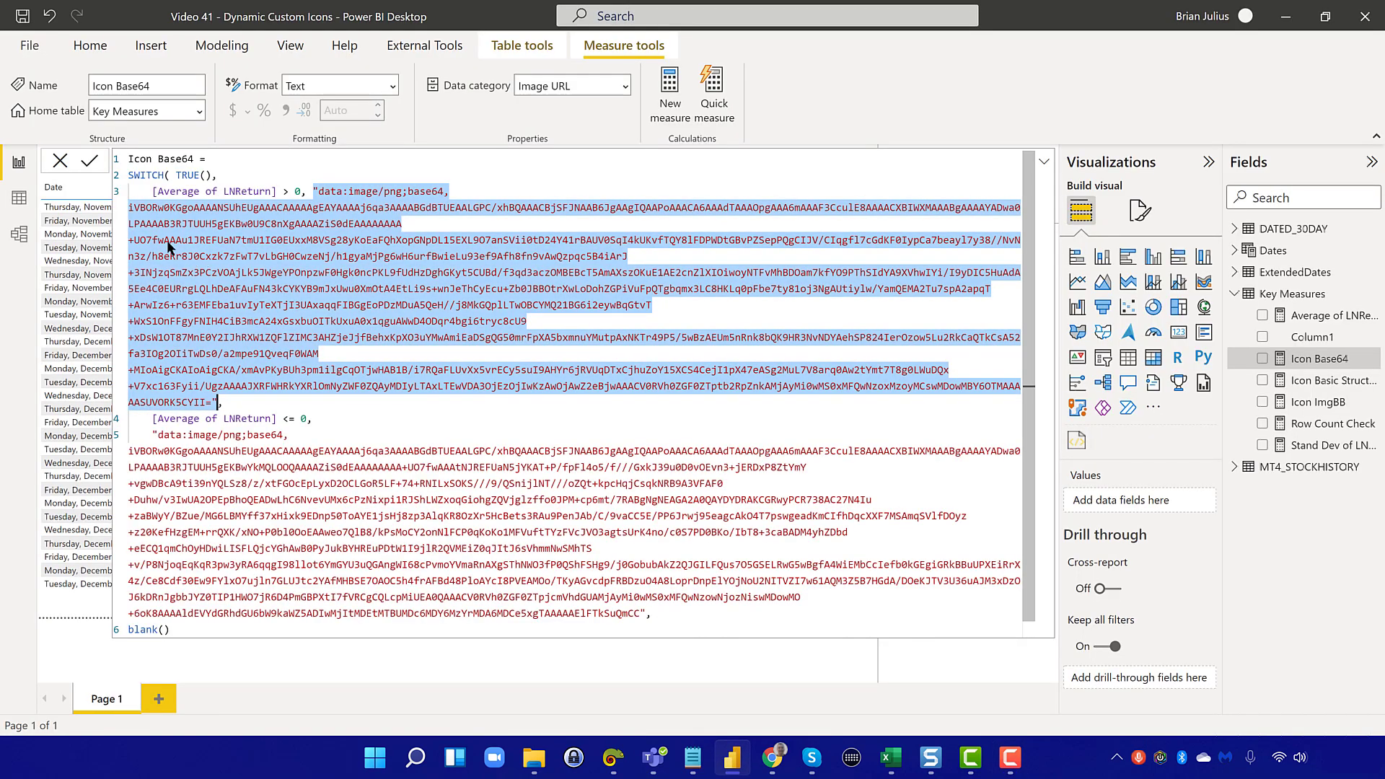
pyautogui.click(60, 163)
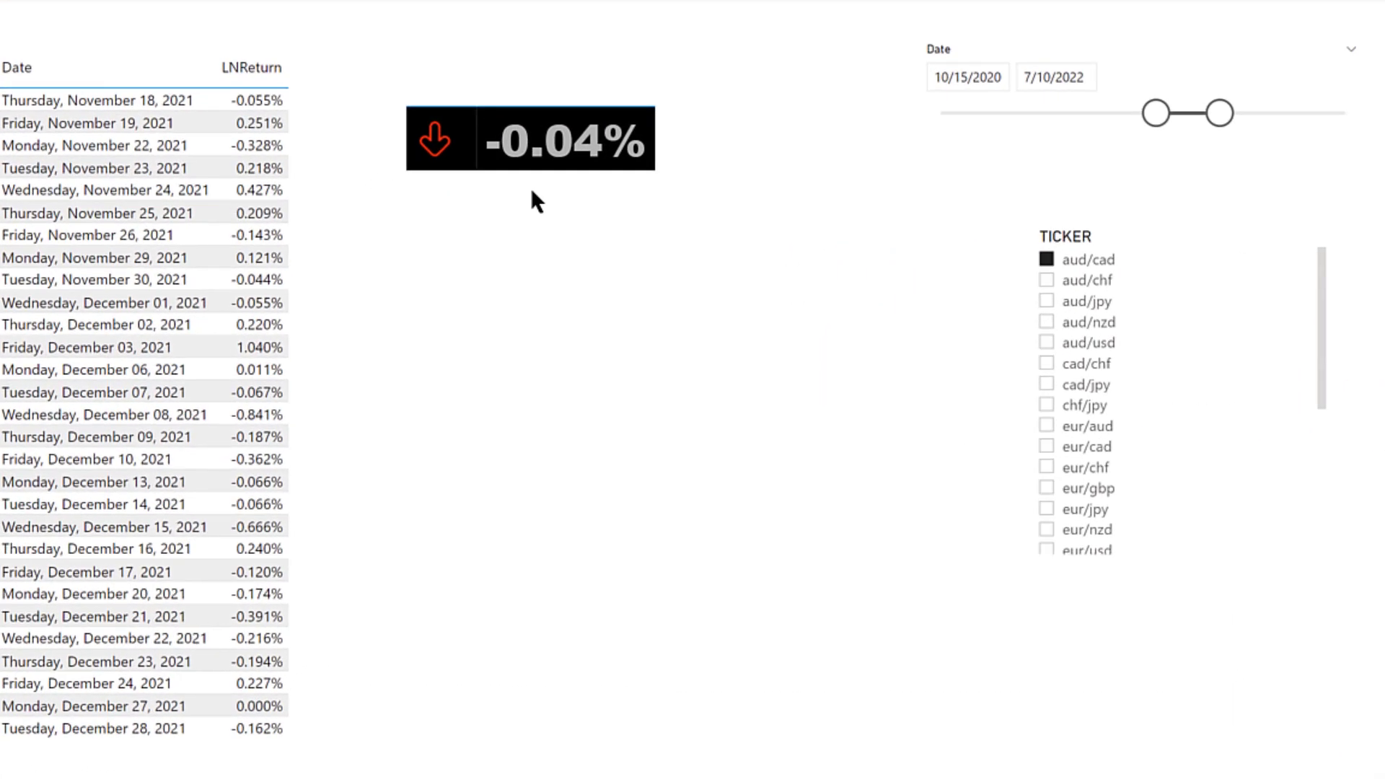
pyautogui.click(1106, 266)
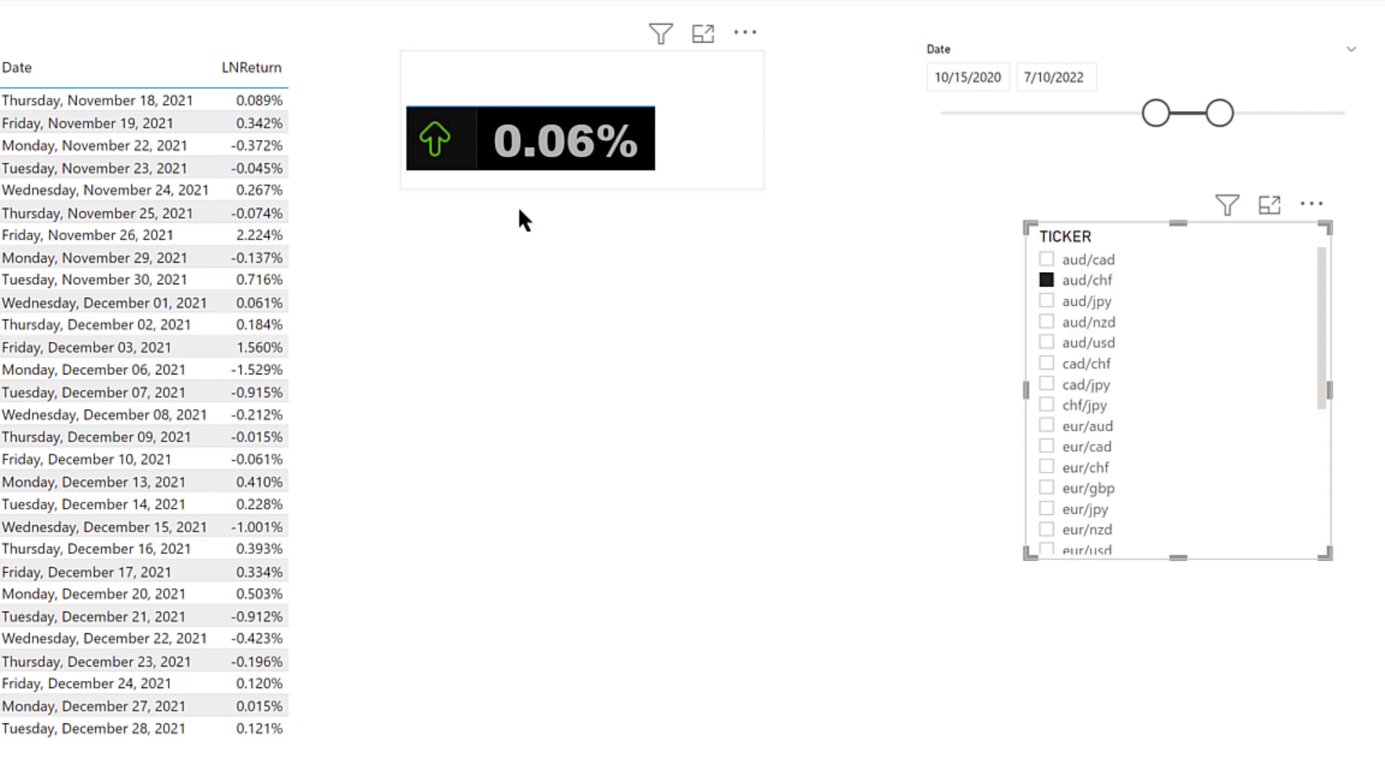
pyautogui.click(1089, 261)
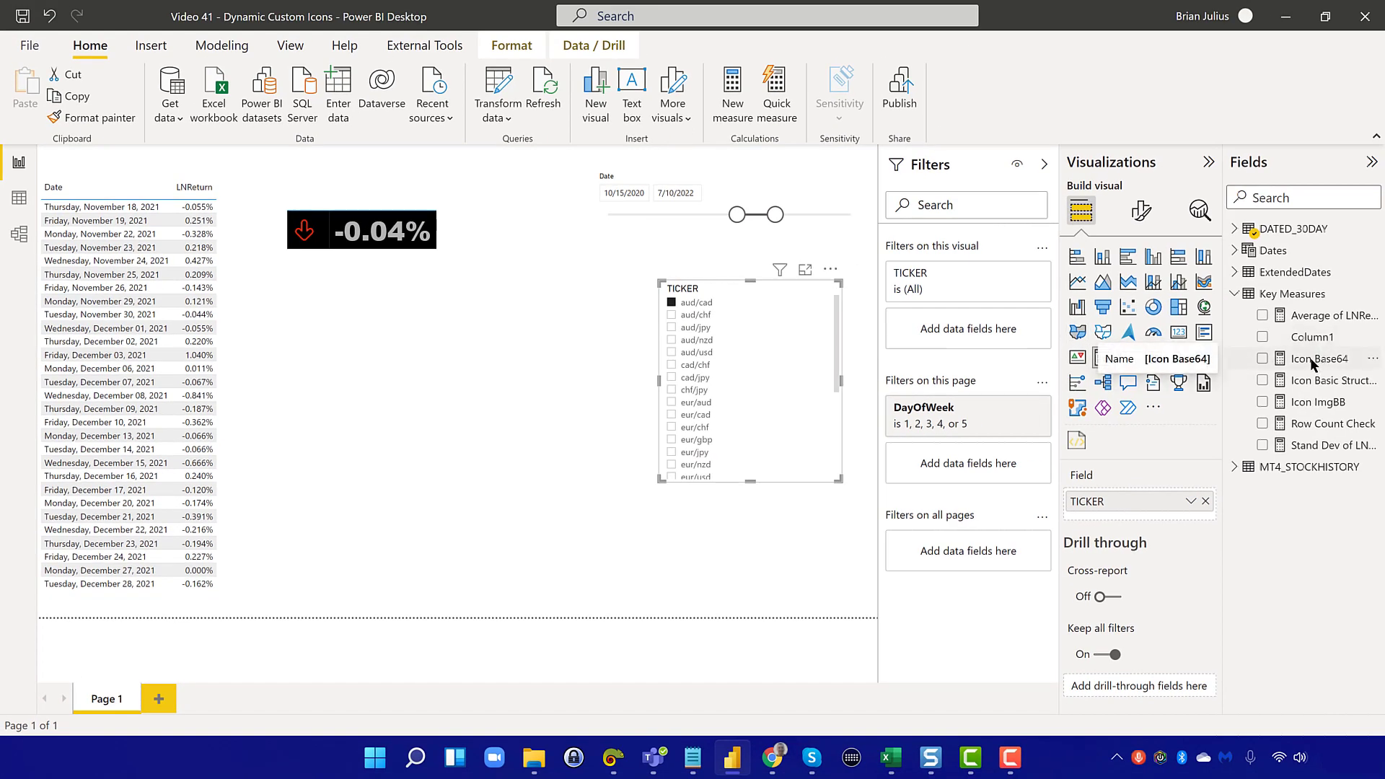
# Open Icon Basic Structure's SWITCH(TRUE()) formula and walk its lines down to BLANK()
pyautogui.click(1319, 380)
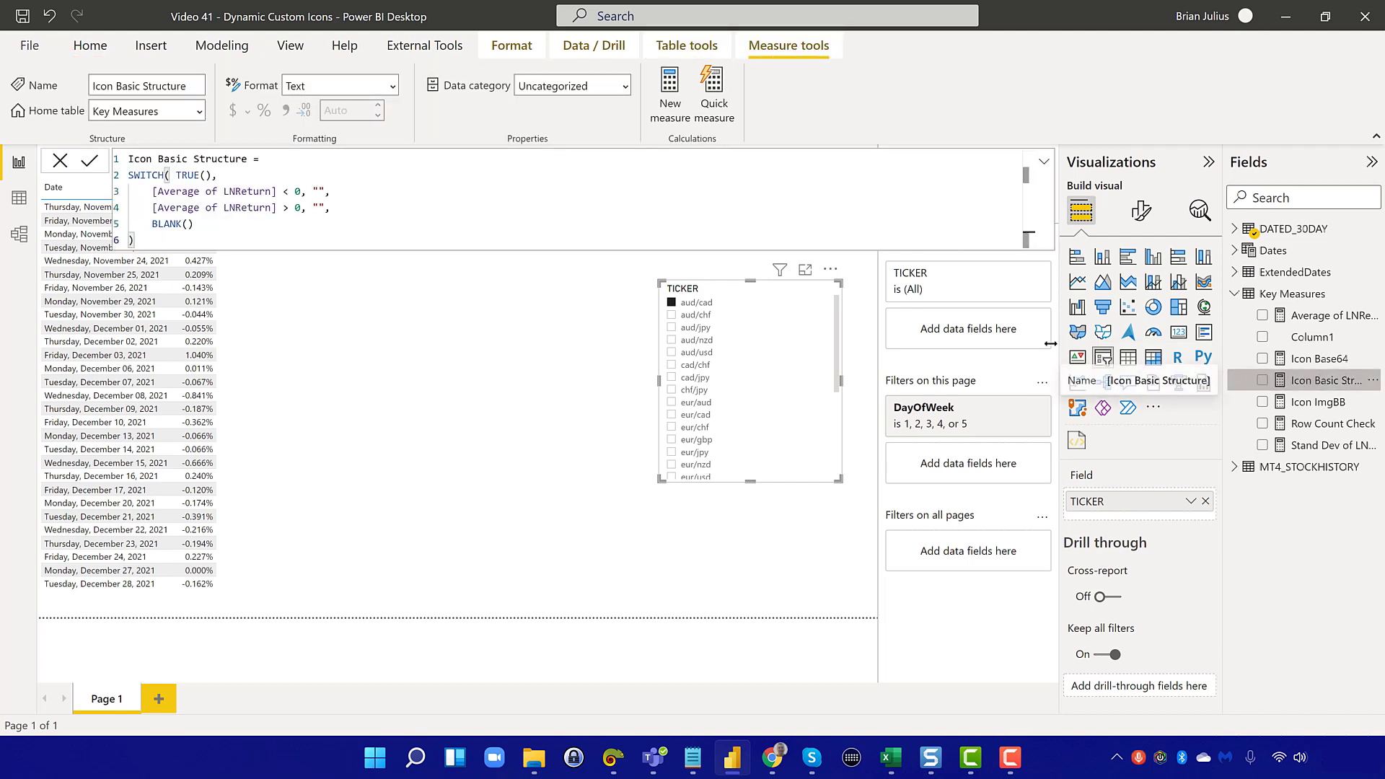
pyautogui.click(330, 176)
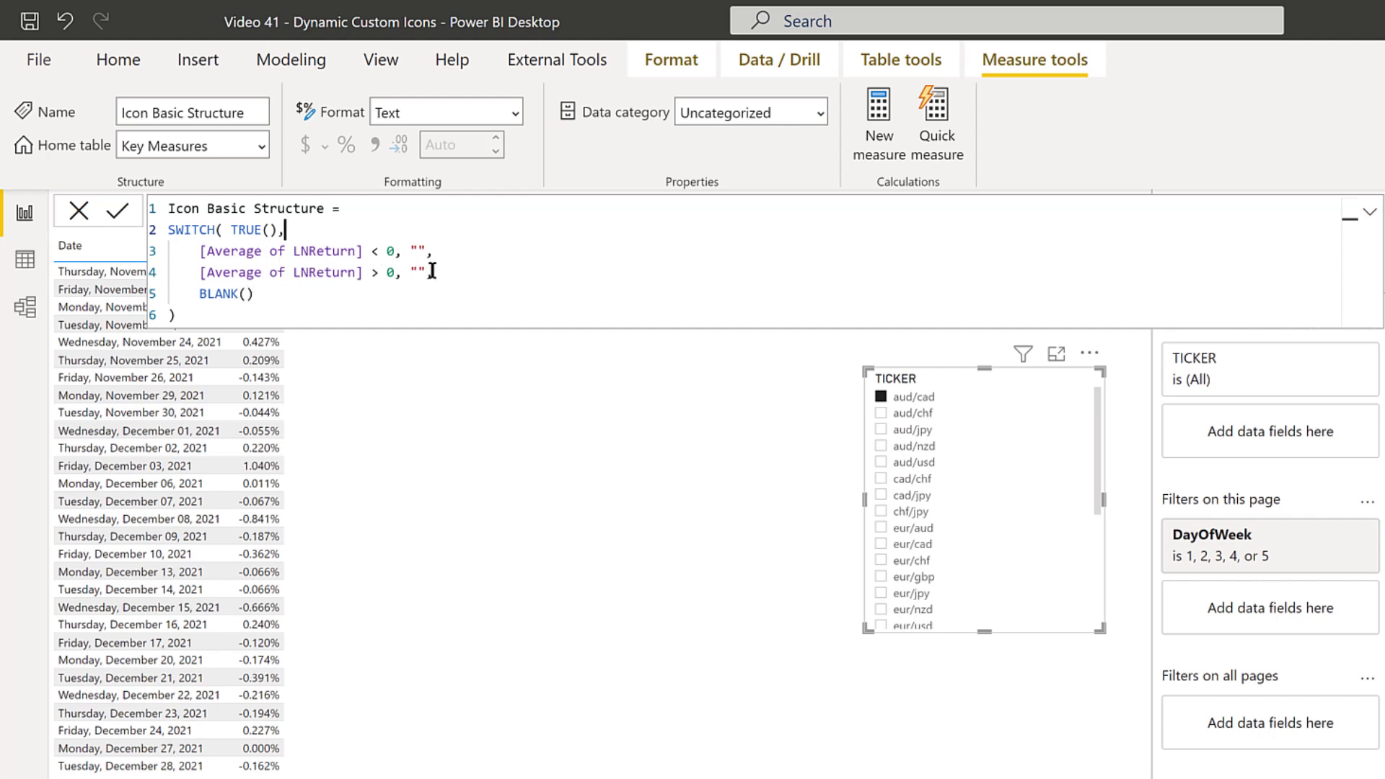
pyautogui.click(258, 296)
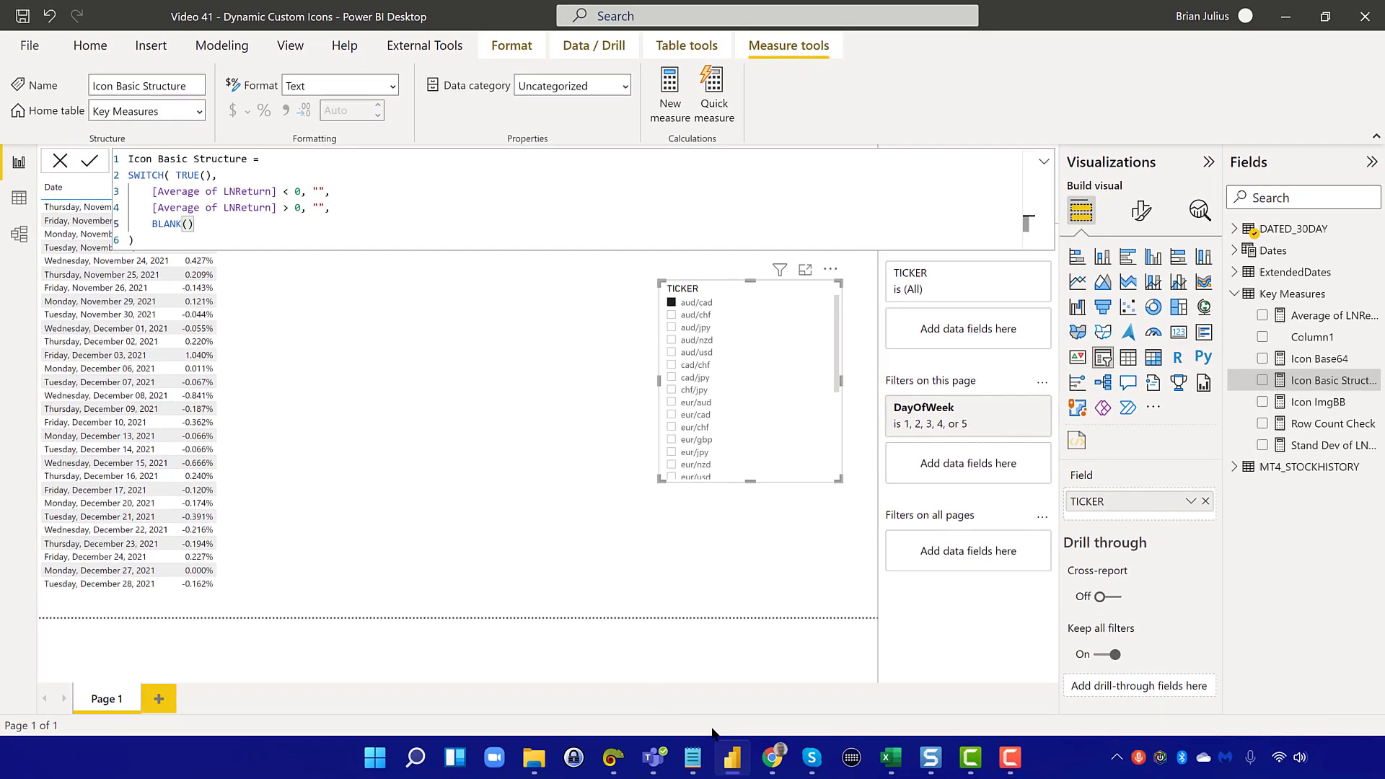
# Show Flaticon's 'up arrow' search results beside the saved green/red arrow collection
pyautogui.click(772, 758)
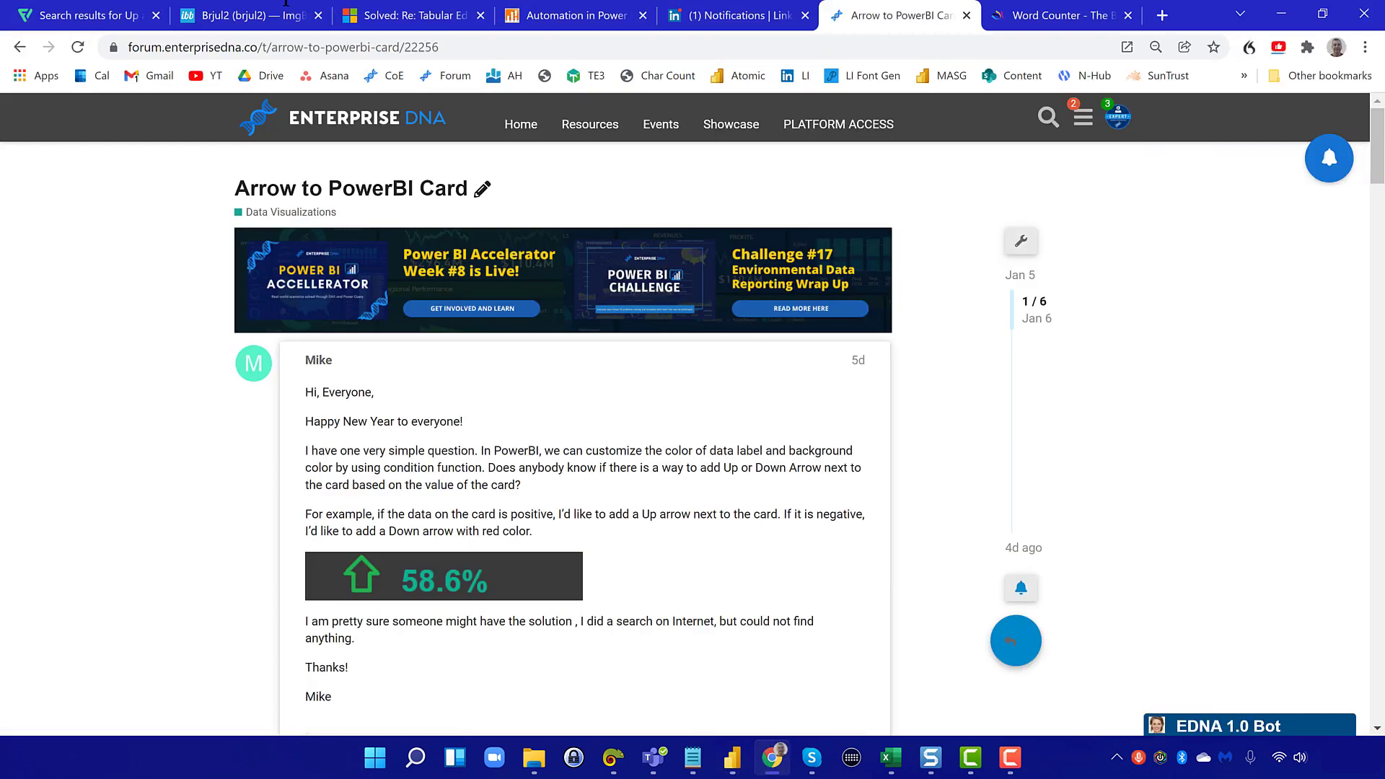
pyautogui.click(117, 6)
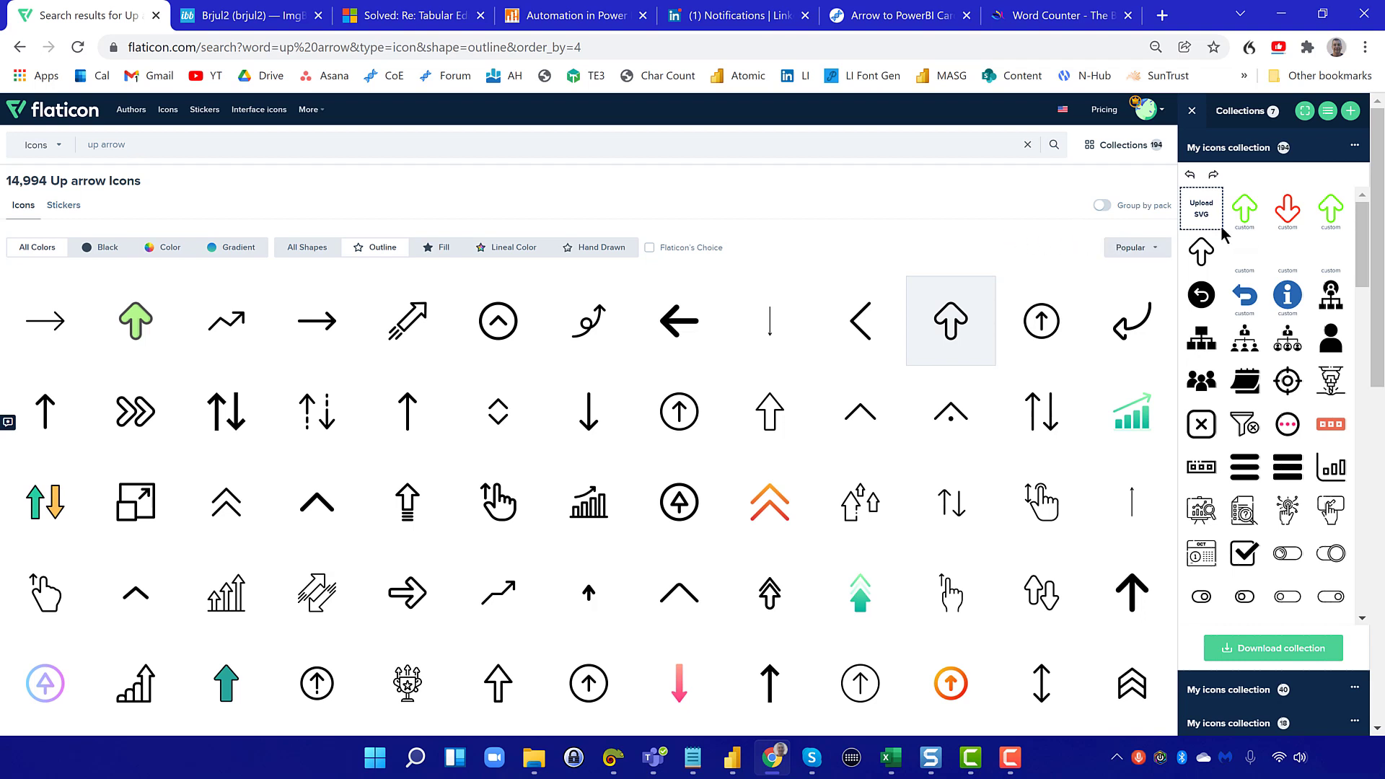
pyautogui.moveTo(1231, 233)
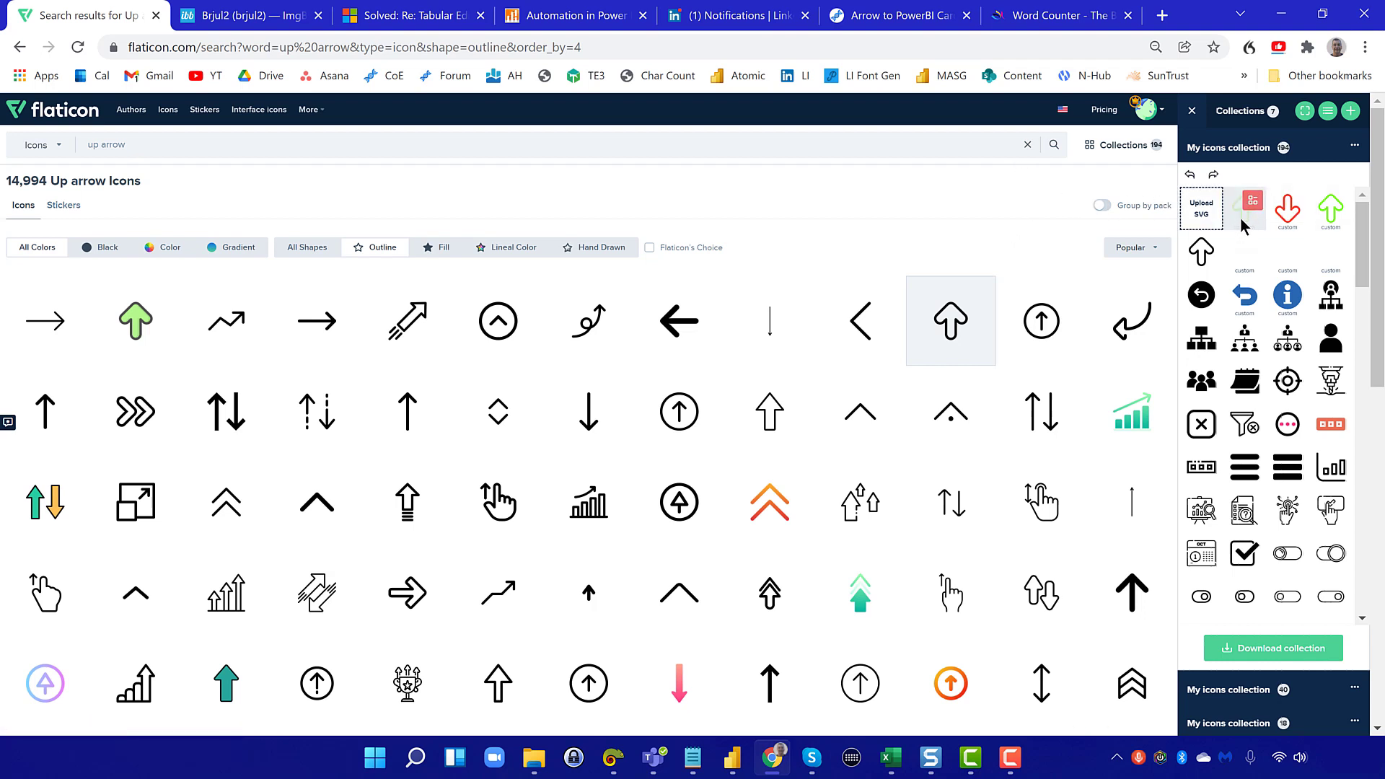
# View the black Arrow Up icon's PNG download sizes, with File Explorer snapped alongside
pyautogui.click(1188, 254)
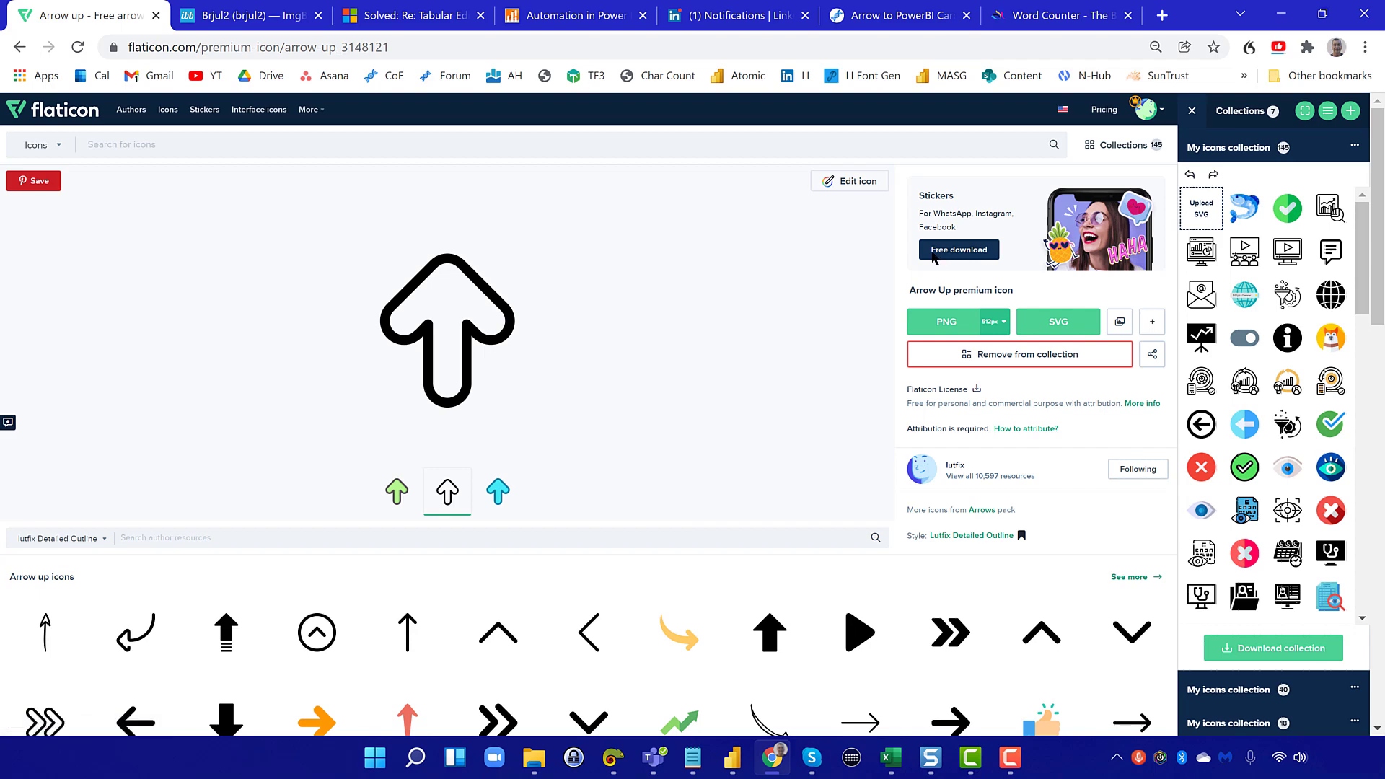
pyautogui.click(995, 323)
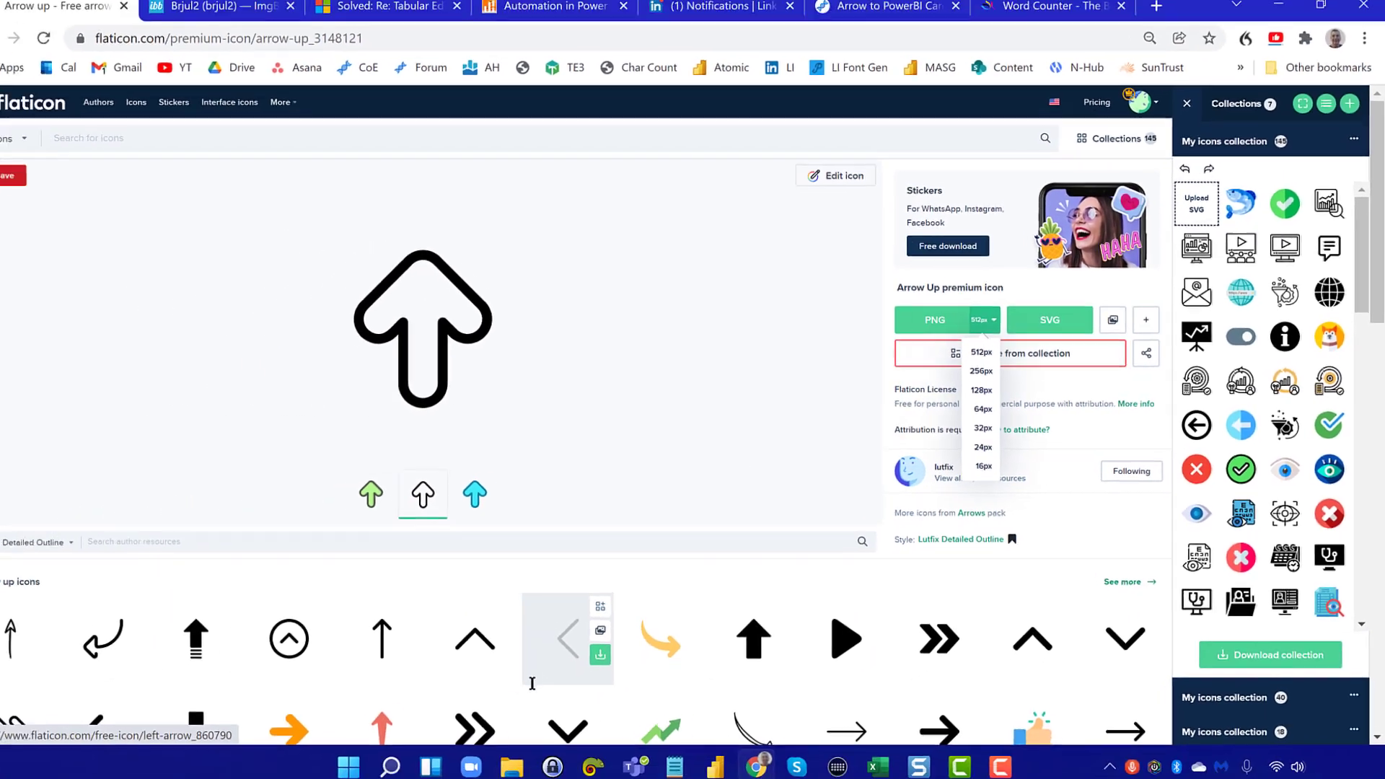
pyautogui.click(511, 766)
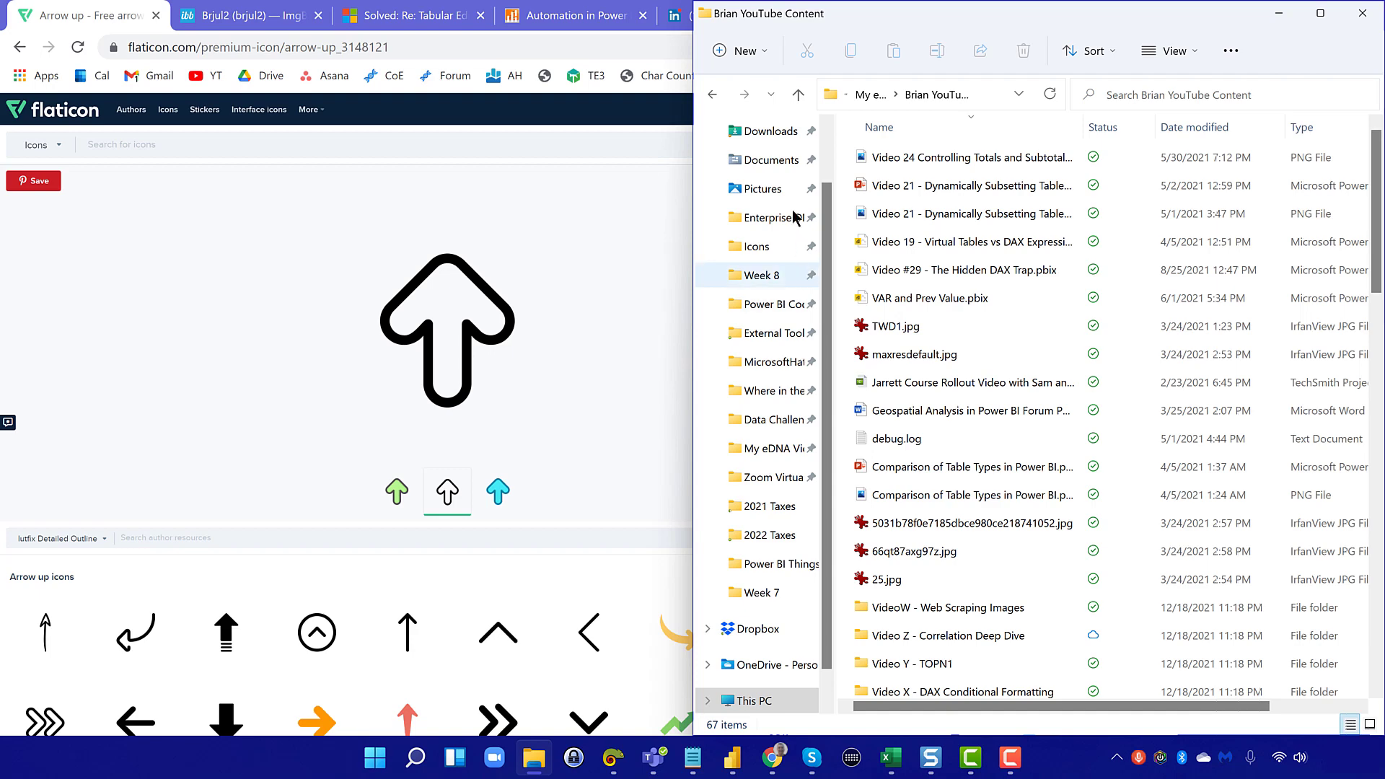
# Preview Green Up Arrow 32px.png from Downloads, then maximize the browser again
pyautogui.click(779, 144)
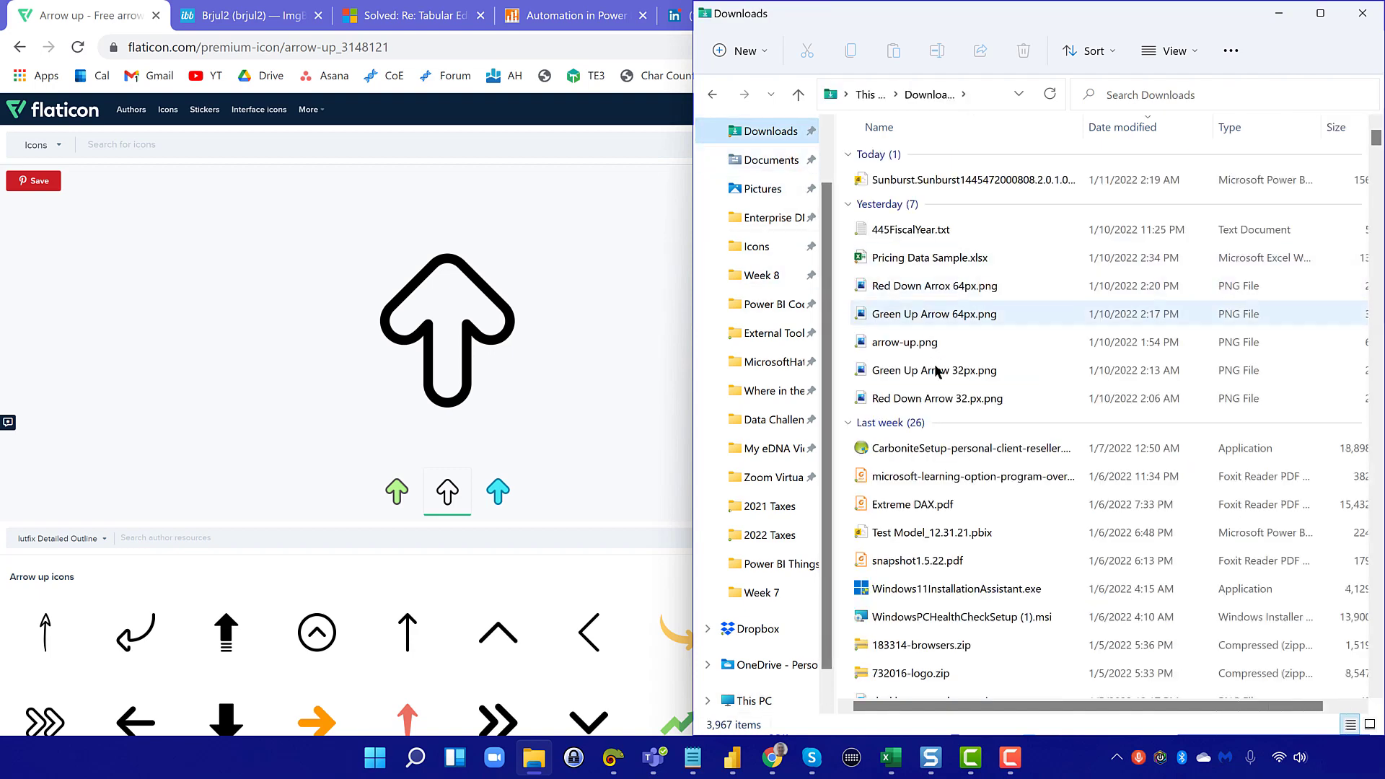
pyautogui.doubleClick(945, 371)
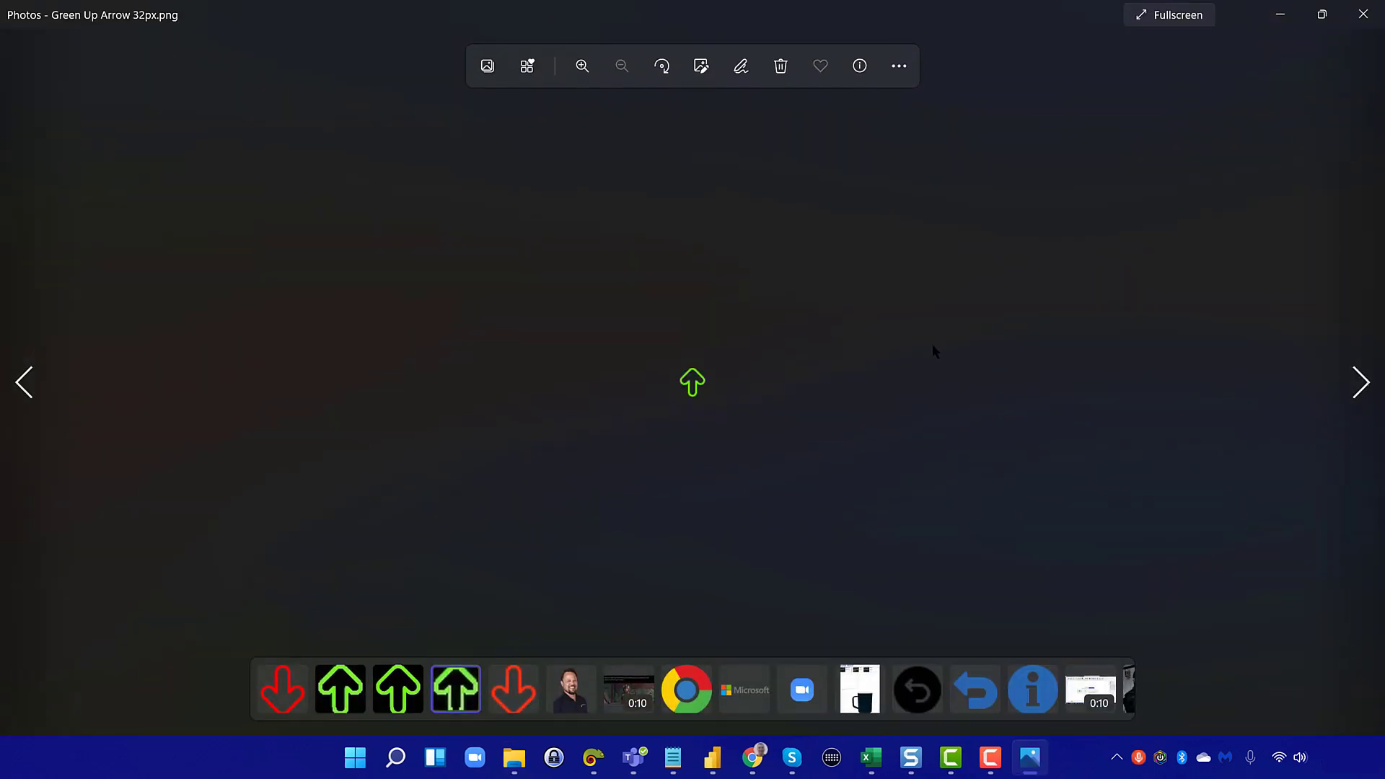
pyautogui.click(1362, 14)
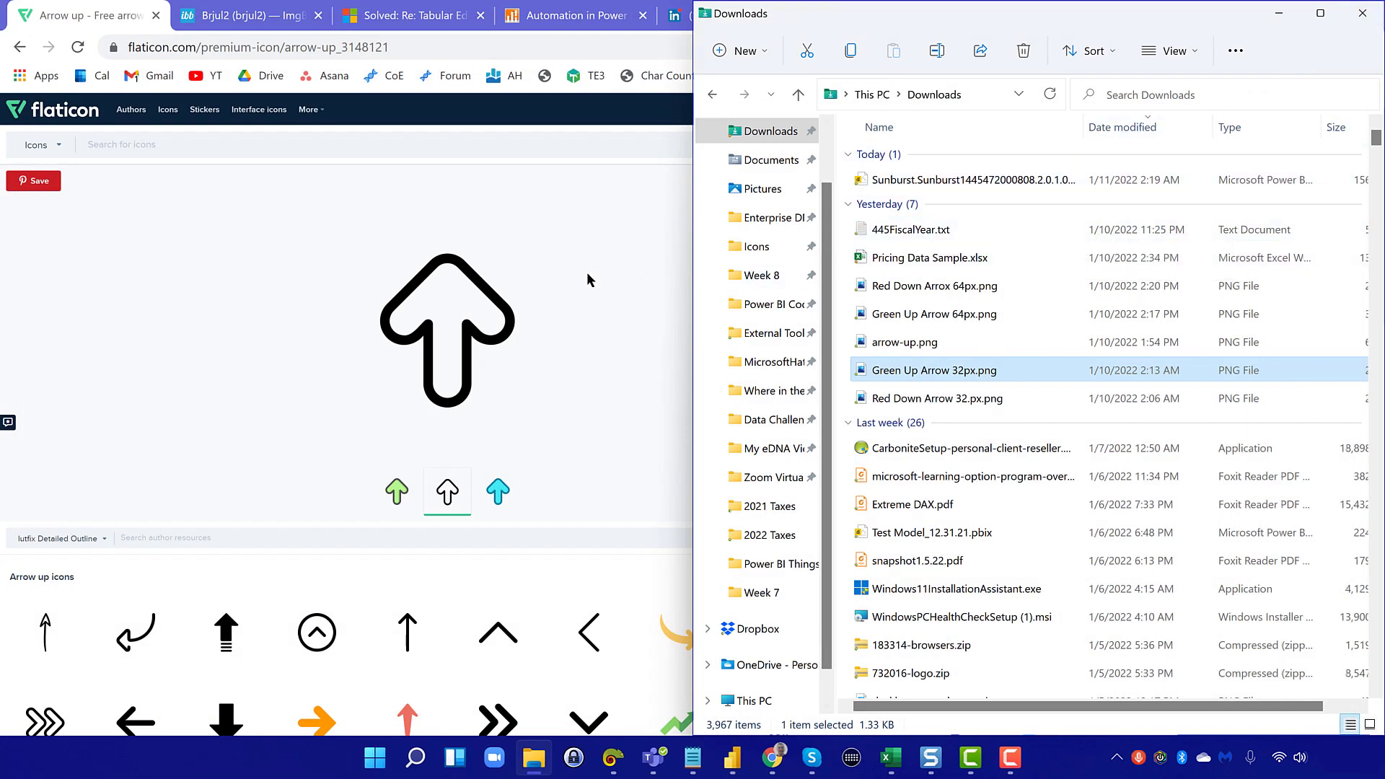
pyautogui.doubleClick(546, 25)
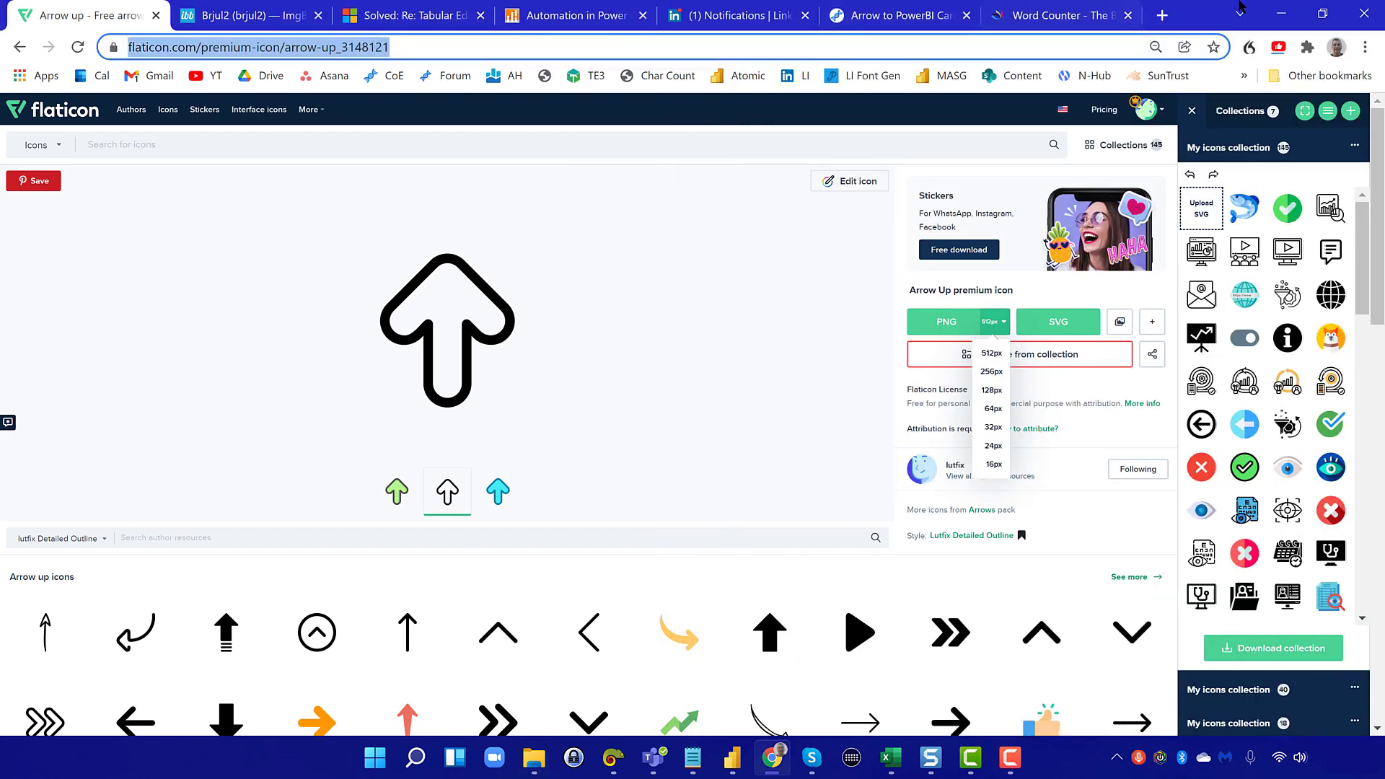
# Load base64-image.de from the bookmarks in a new tab and scroll to its upload area
pyautogui.click(1162, 15)
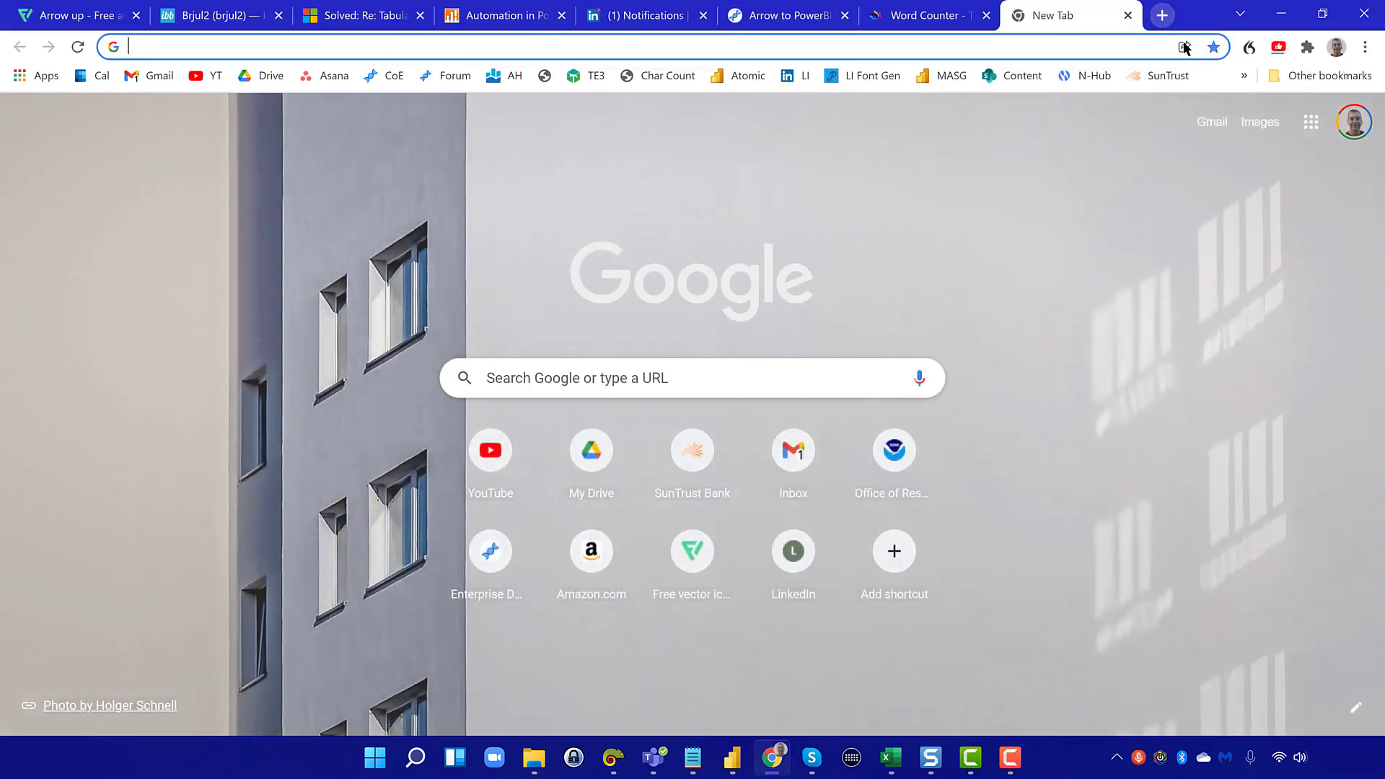
pyautogui.click(1242, 78)
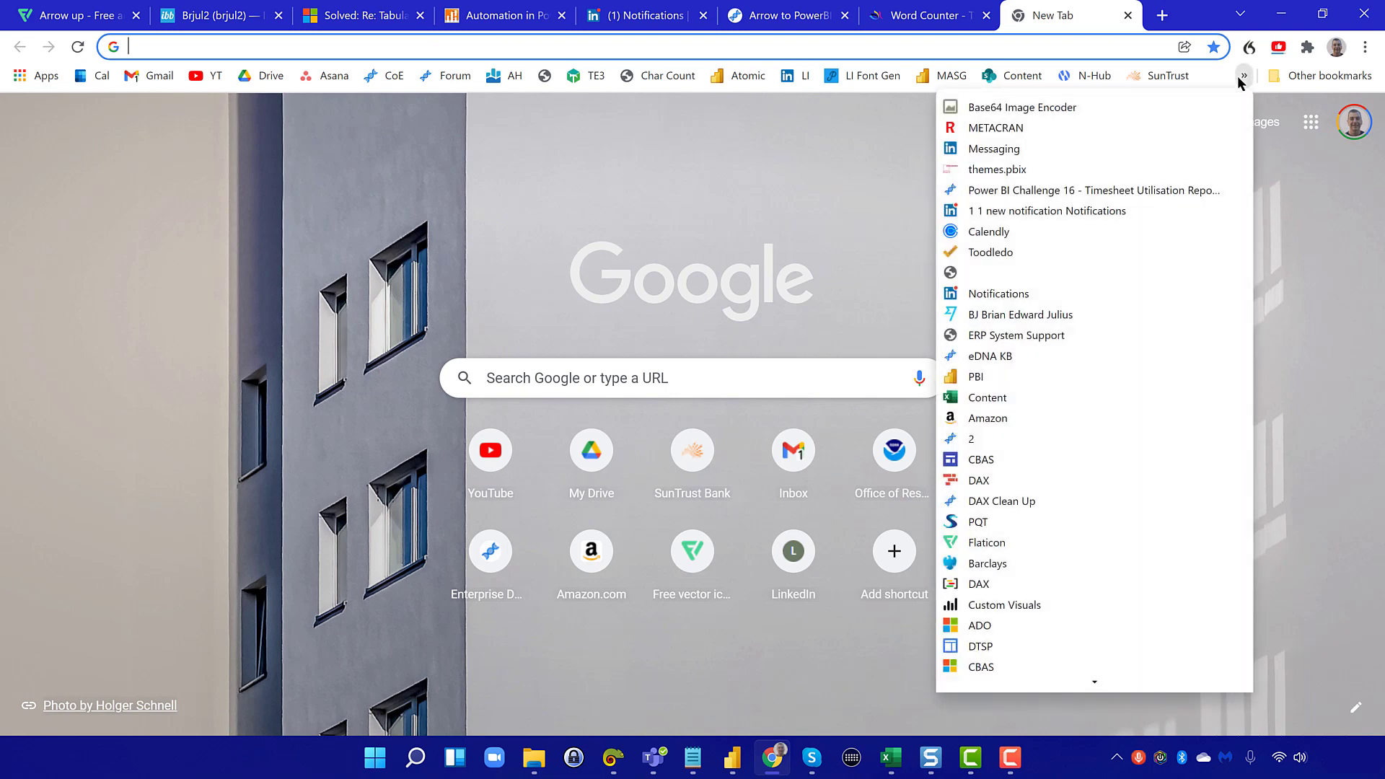
pyautogui.click(1171, 105)
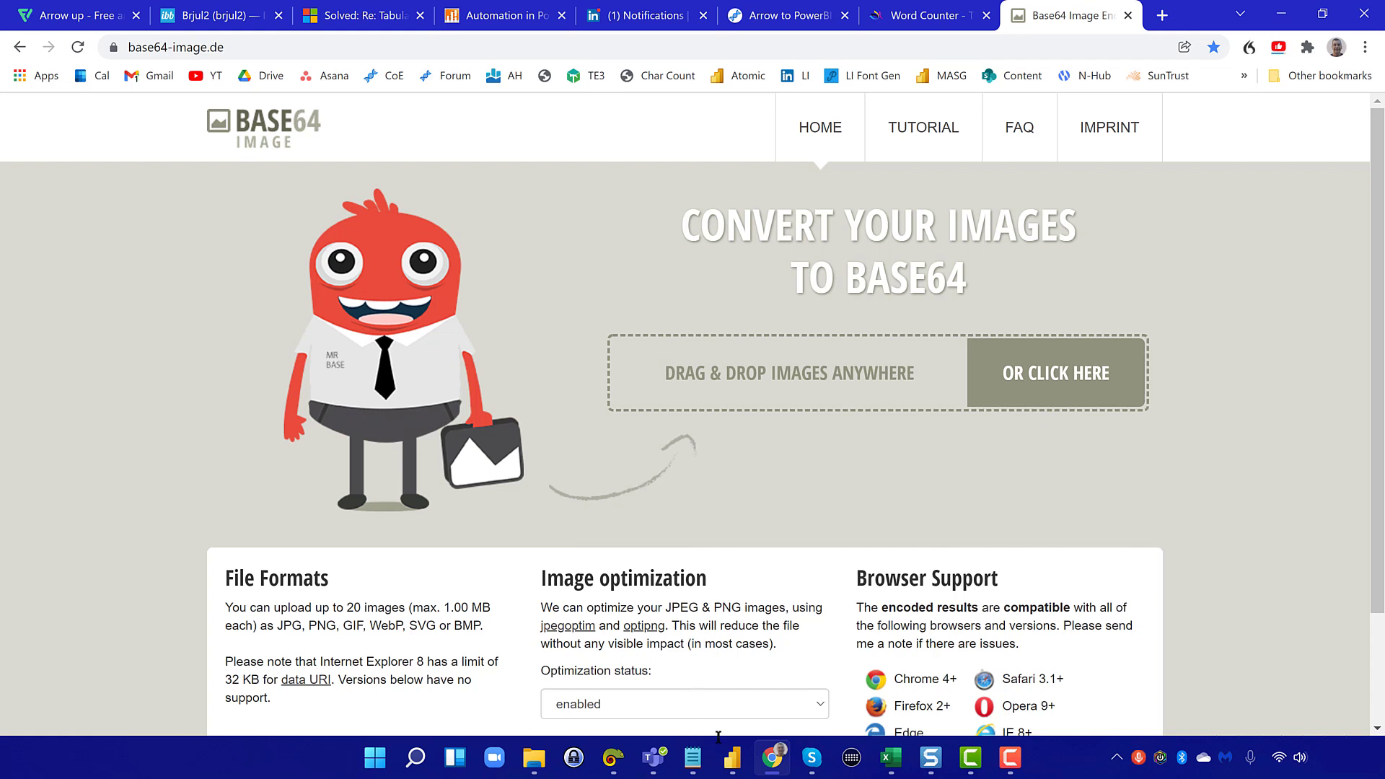
pyautogui.moveTo(731, 754)
pyautogui.scroll(-2, 752, 512)
pyautogui.scroll(-2, 753, 512)
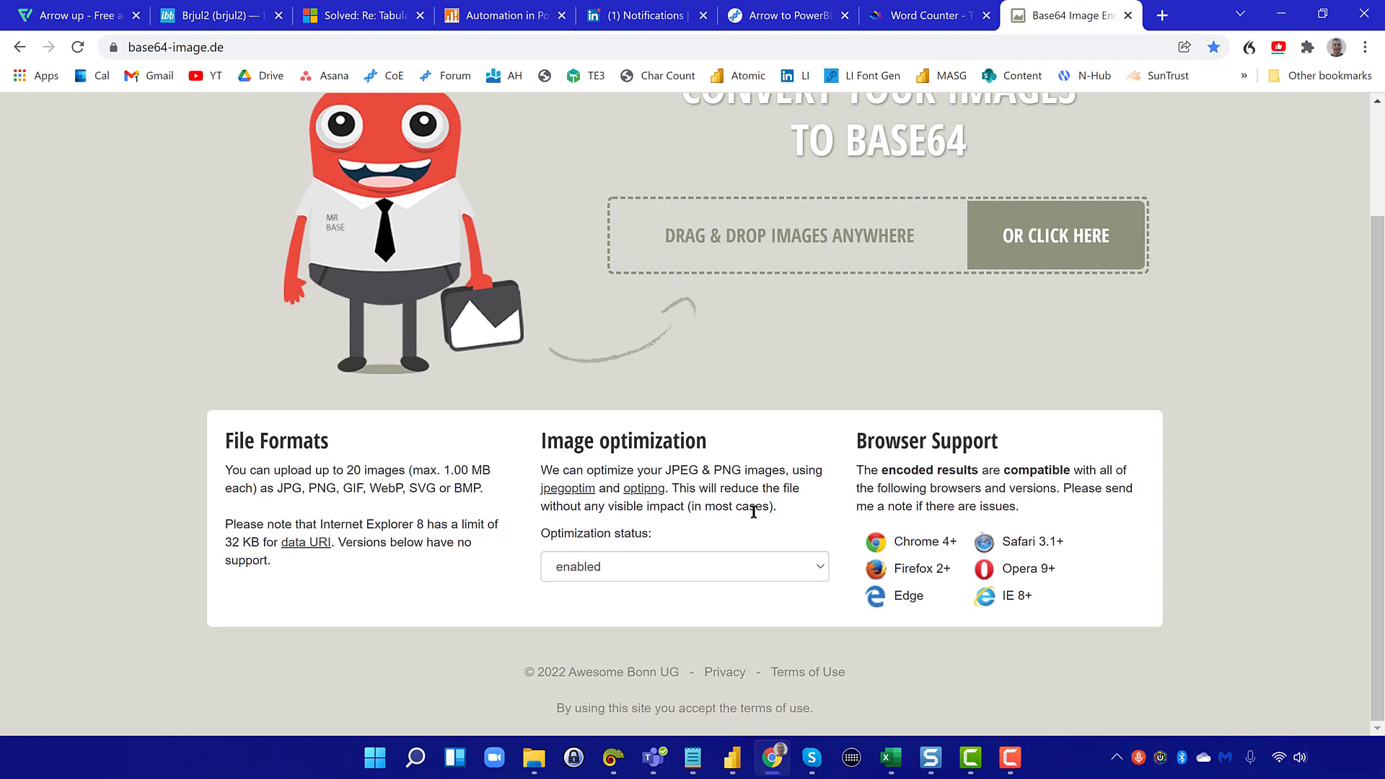
# Drag Green Up Arrow 32px.png and Red Down Arrow 32.px.png onto the encoder's drop area
pyautogui.click(534, 757)
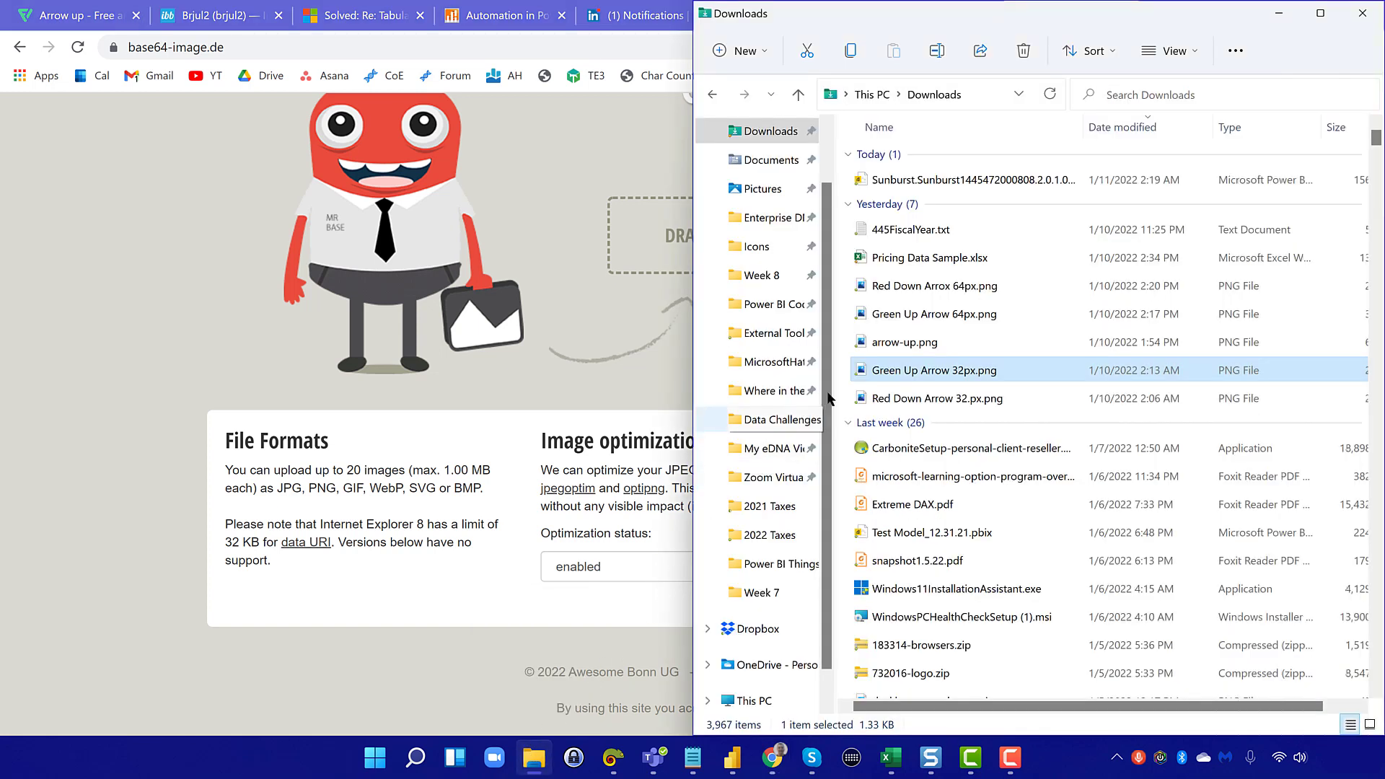
pyautogui.keyDown('ctrl'); pyautogui.click(889, 402); pyautogui.keyUp('ctrl')
pyautogui.moveTo(880, 369); pyautogui.dragTo(616, 218)
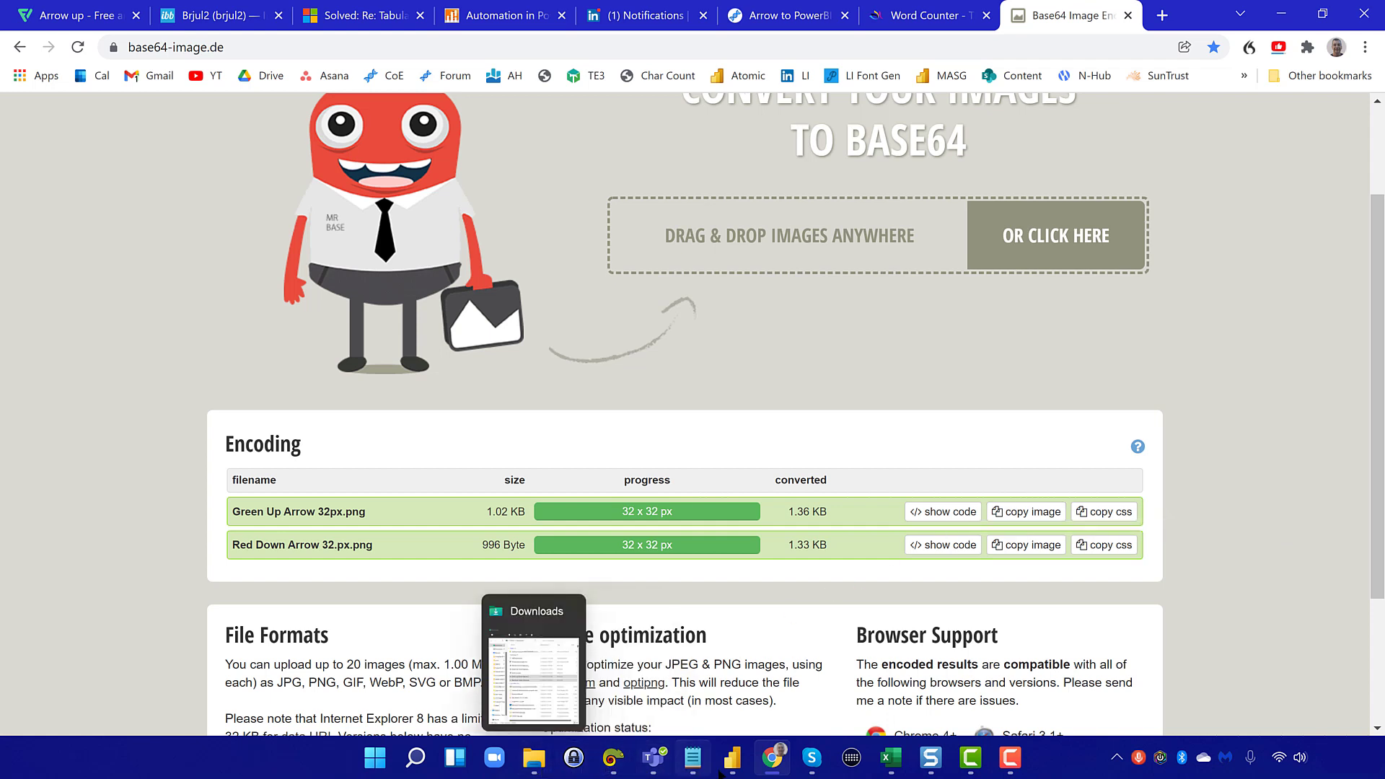
# Paste the red down arrow's Base64 data URI into Icon Basic Structure's negative-average quotes
pyautogui.click(723, 770)
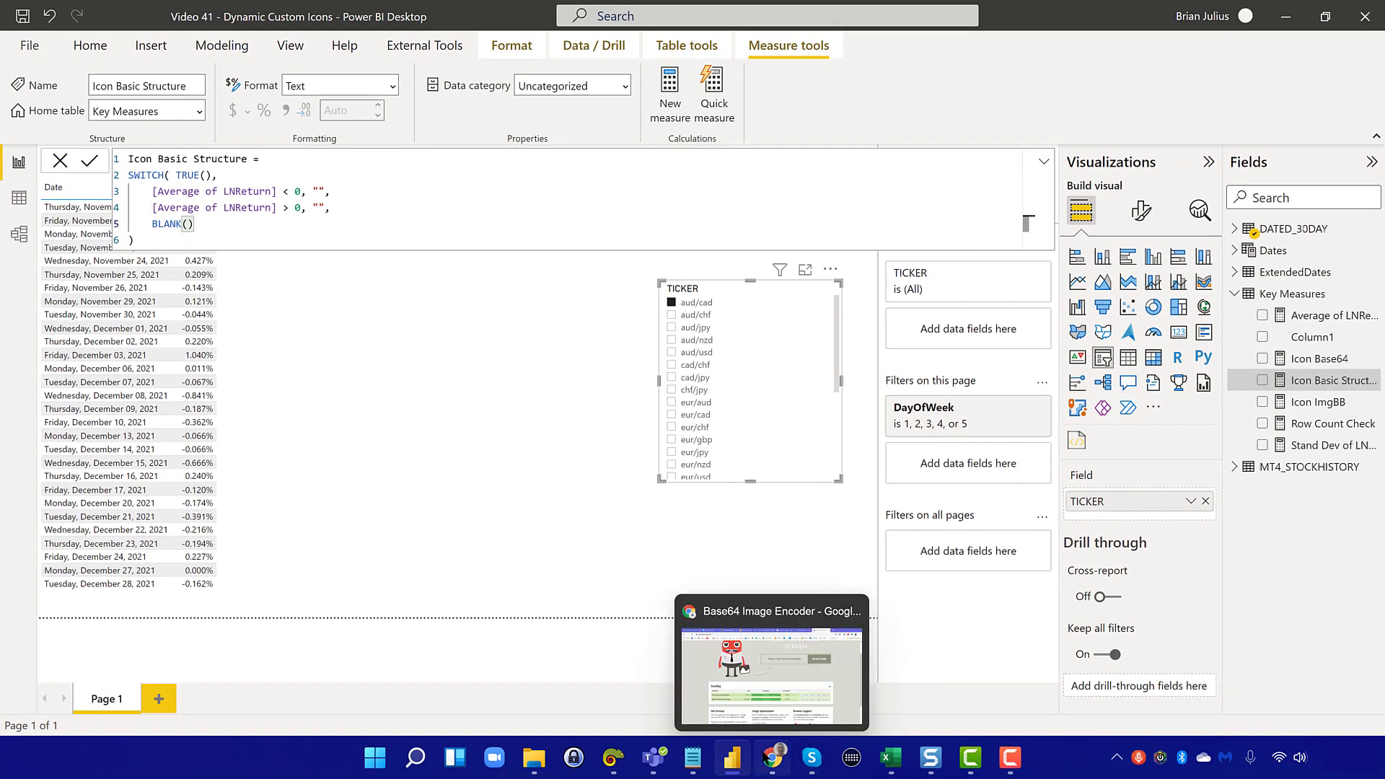
pyautogui.click(773, 759)
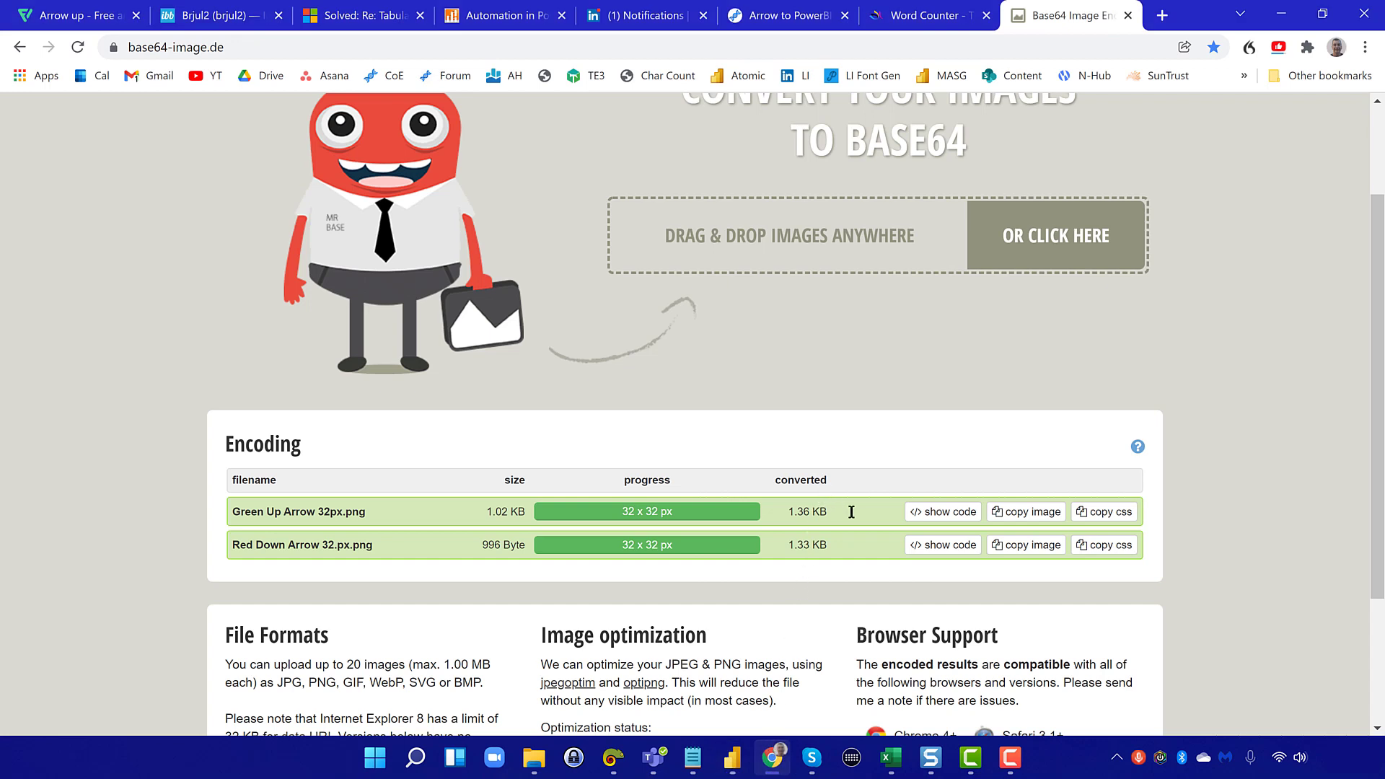
pyautogui.click(999, 546)
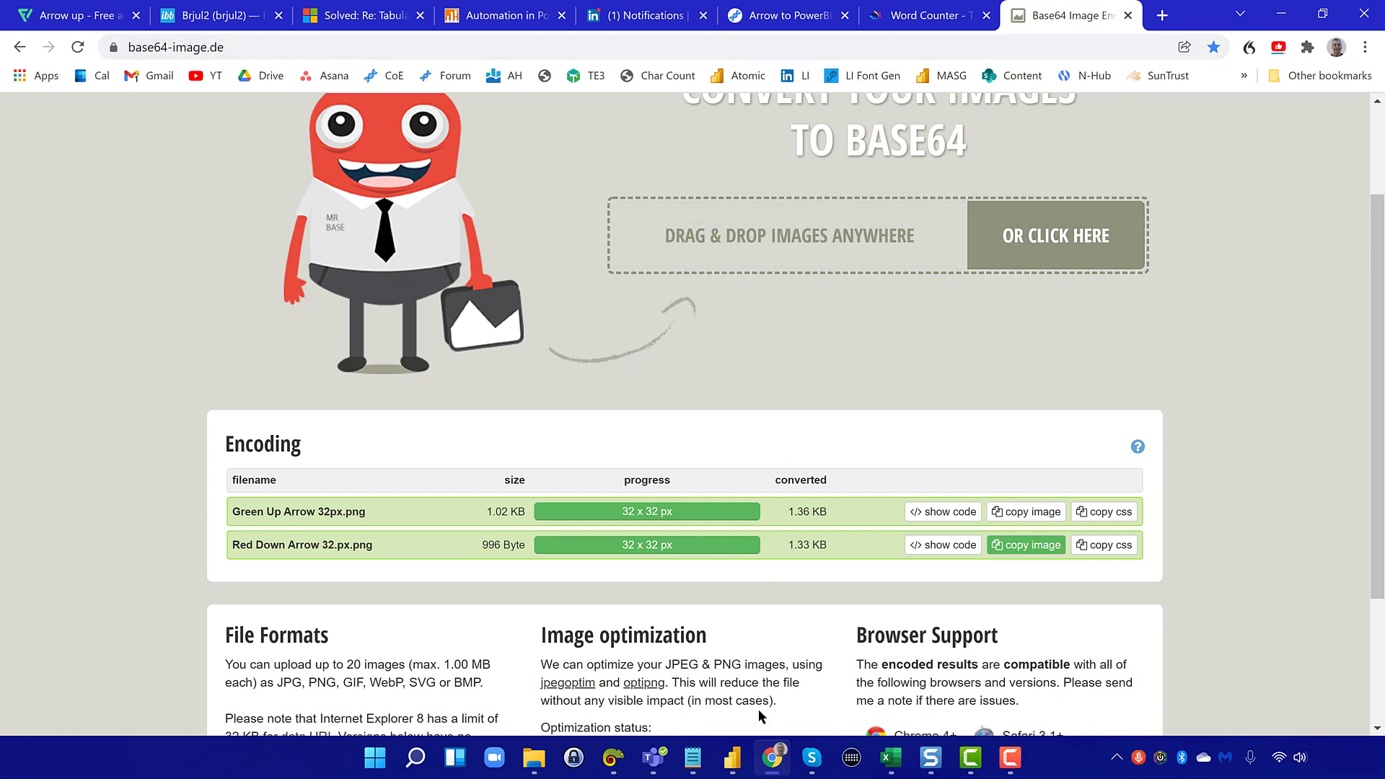
pyautogui.click(734, 756)
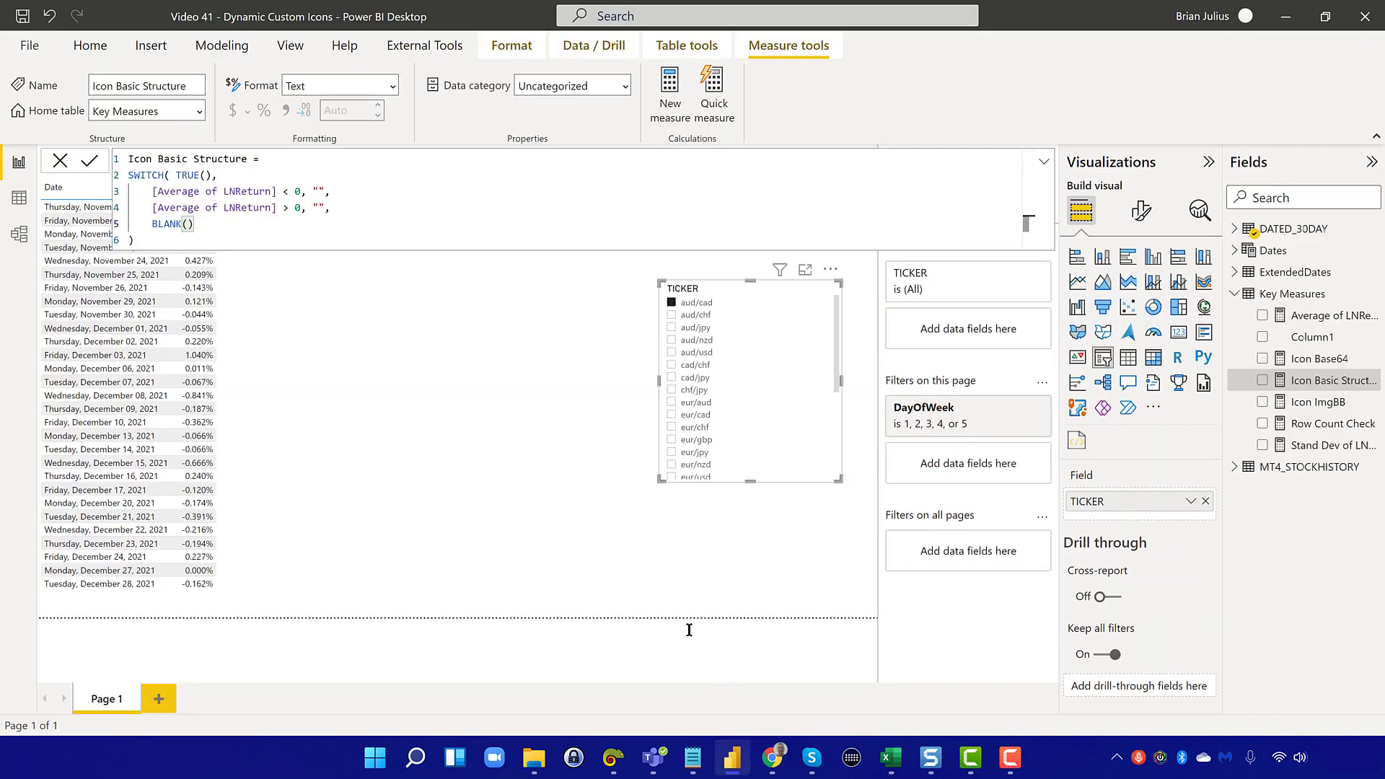
pyautogui.click(319, 185)
pyautogui.hotkey('ctrl', 'v')
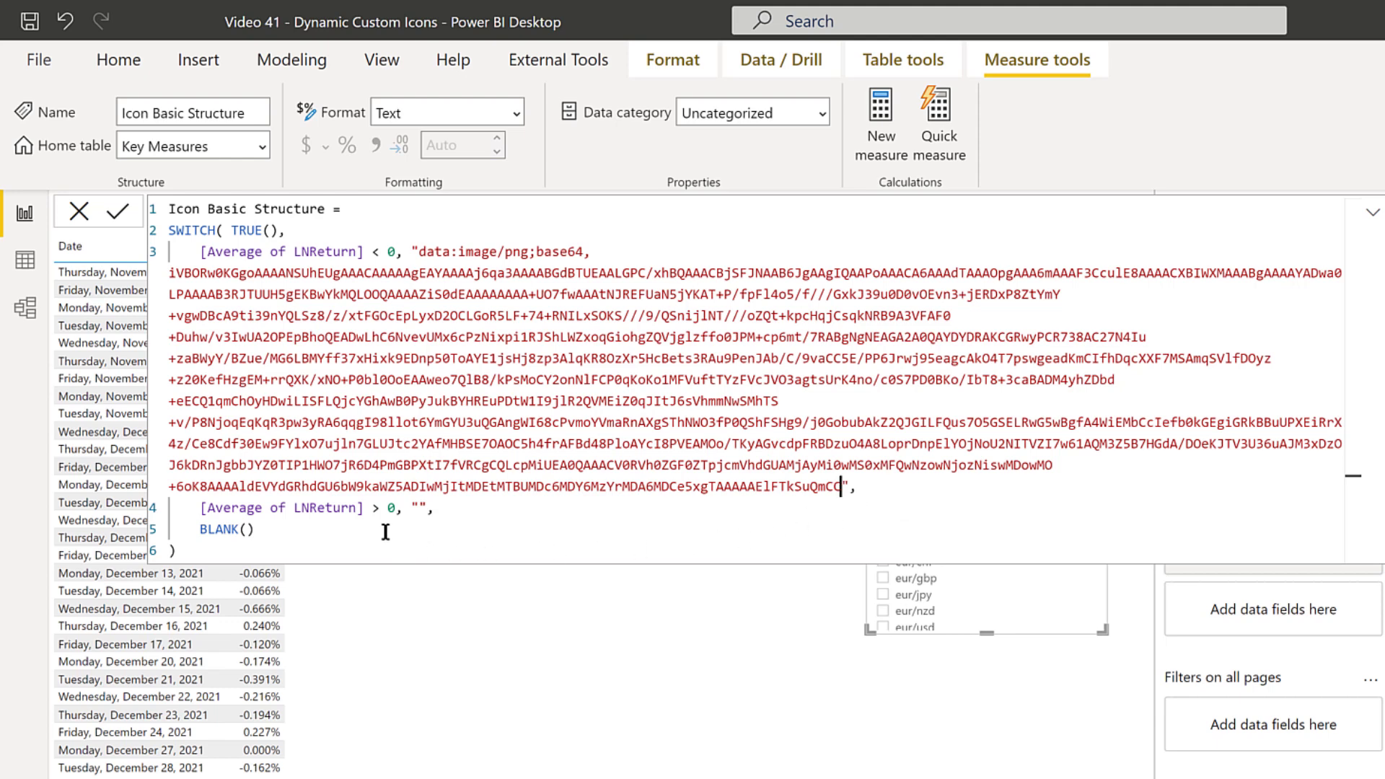
pyautogui.click(419, 506)
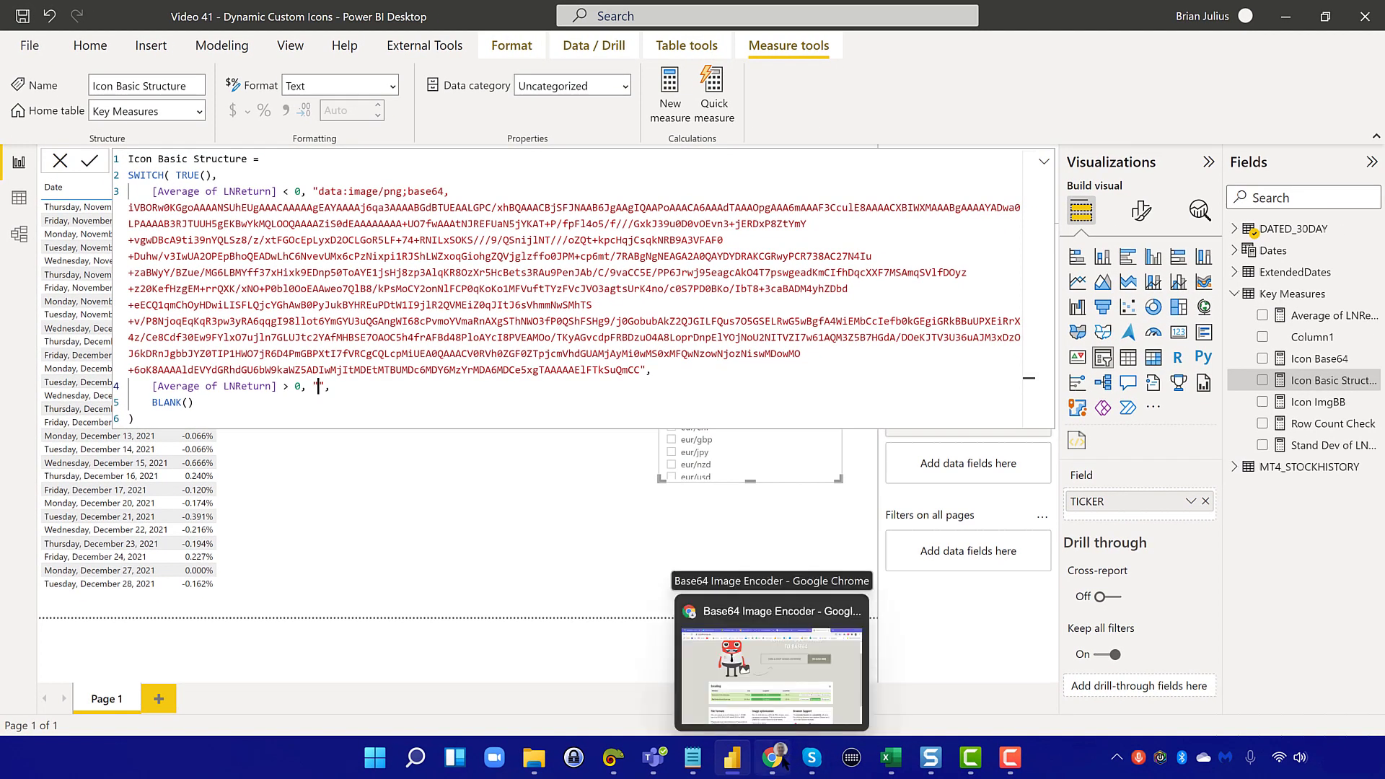
# Paste the green up arrow's Base64 string into the positive-average quotes and commit the measure
pyautogui.click(785, 761)
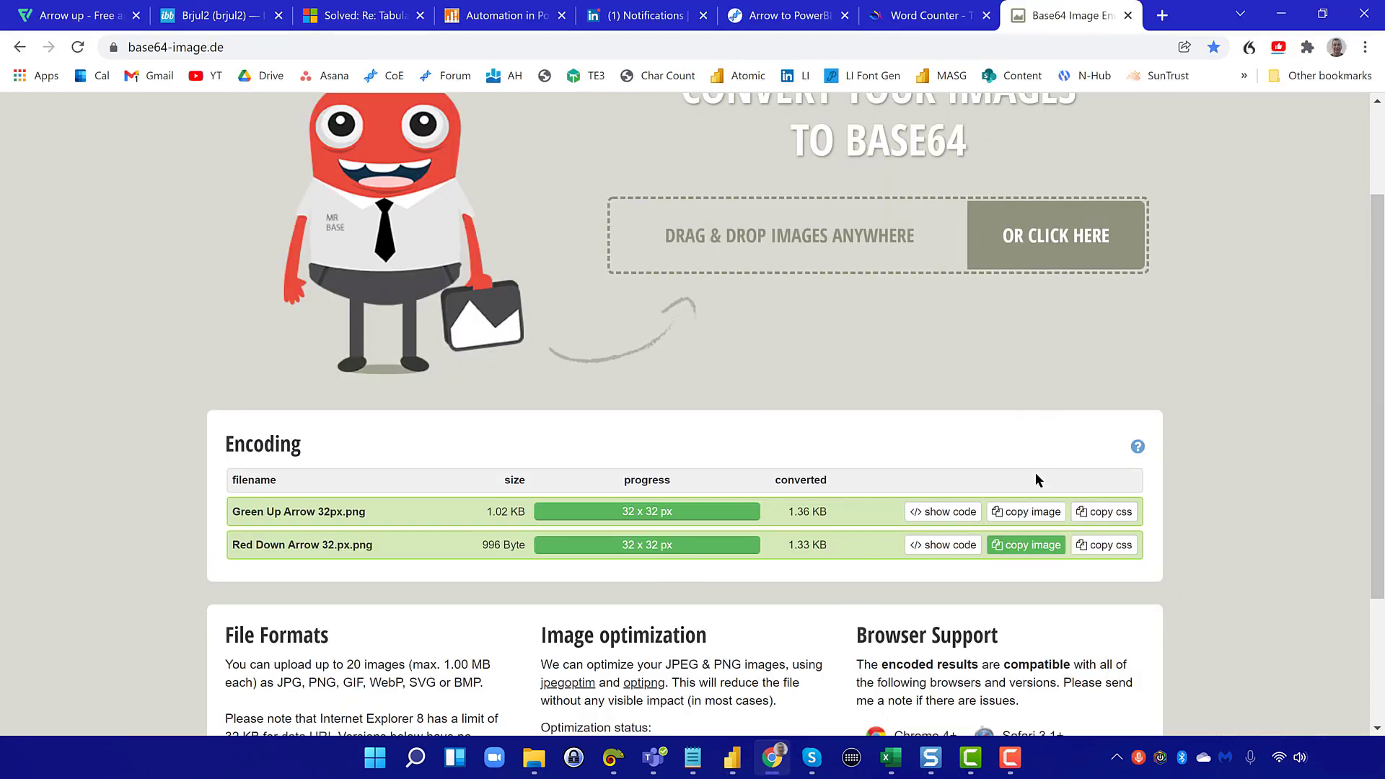
pyautogui.click(1034, 512)
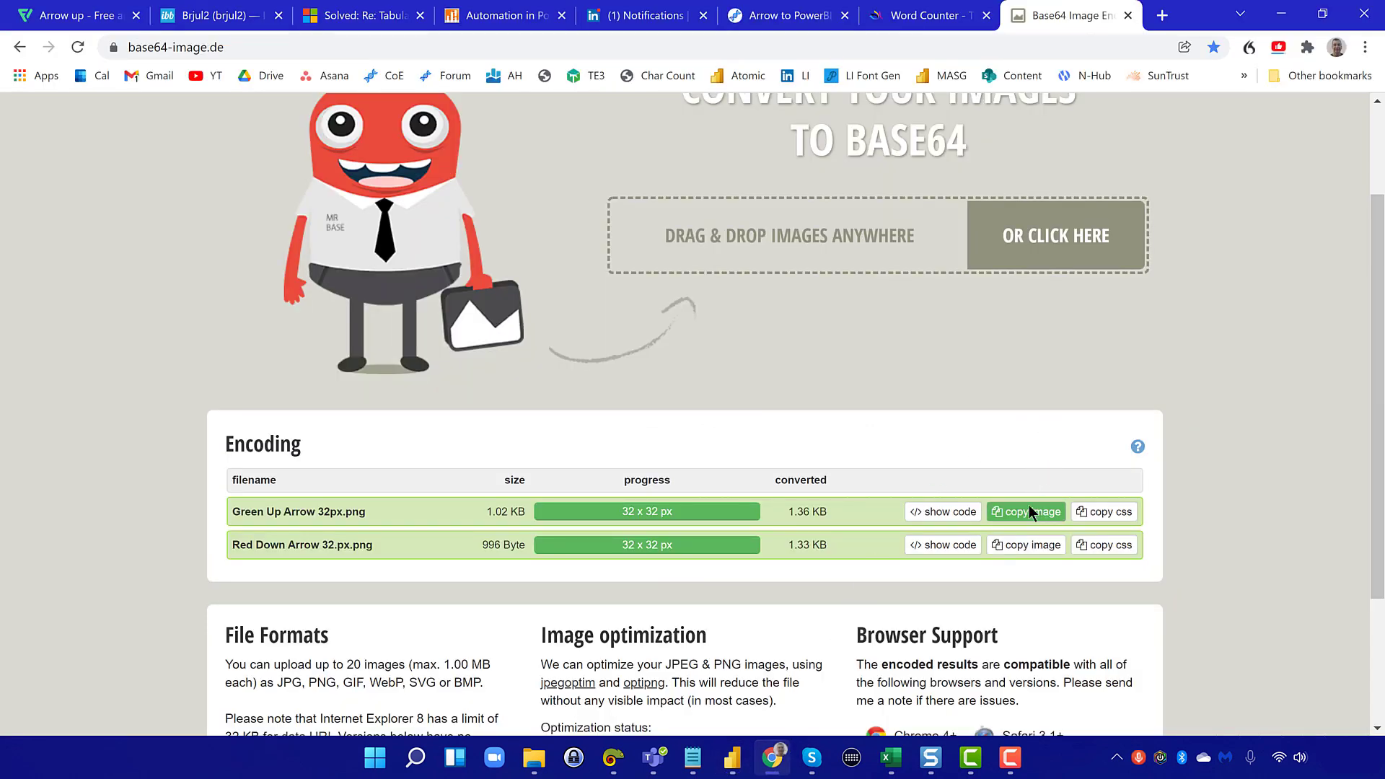
pyautogui.click(743, 764)
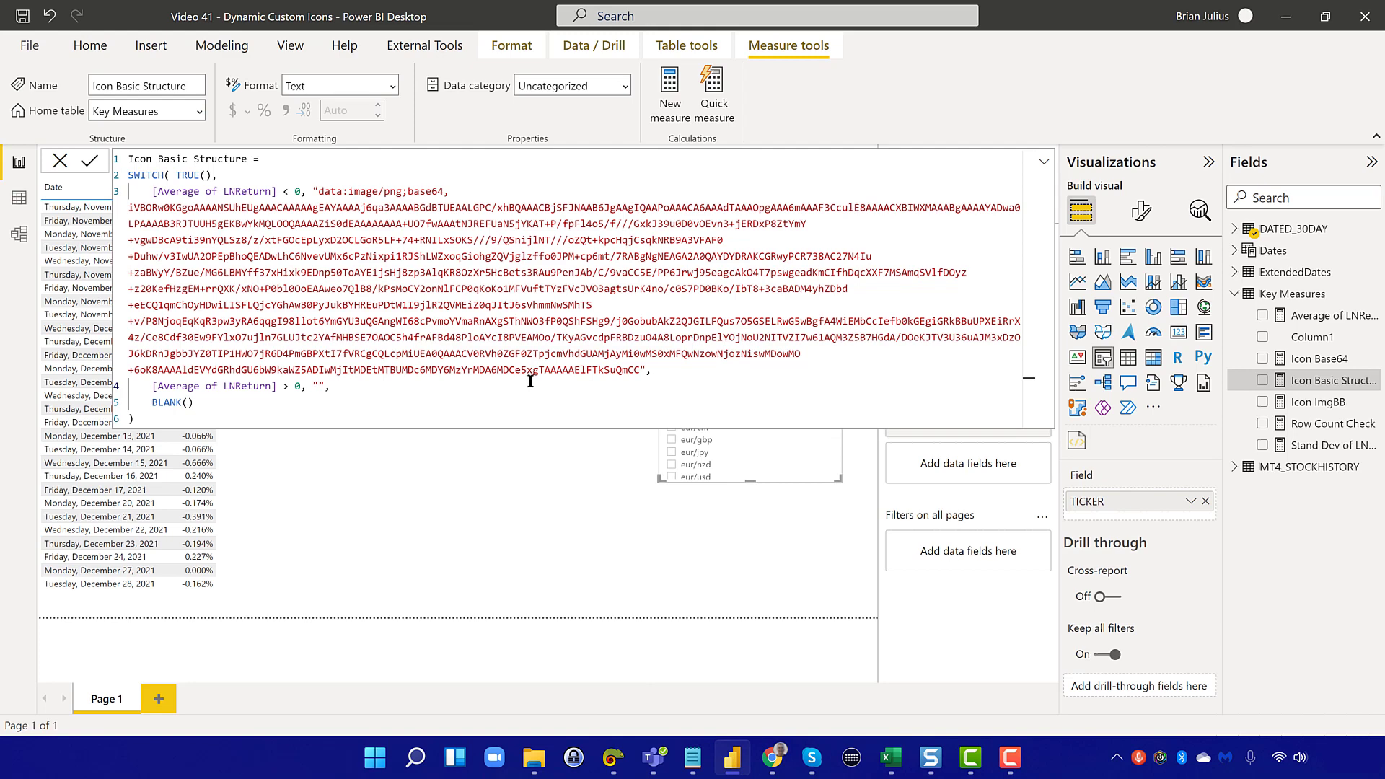
pyautogui.hotkey('ctrl', 'v')
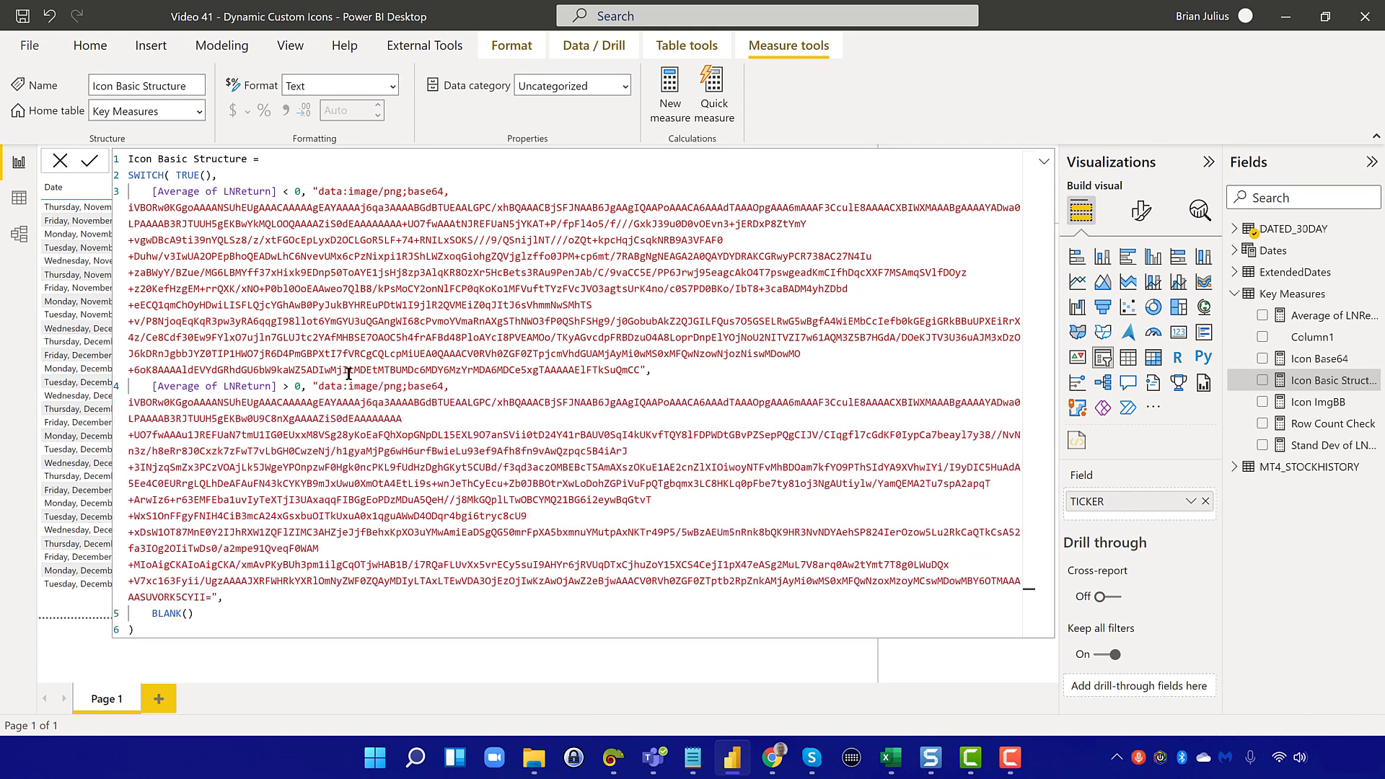
pyautogui.click(90, 162)
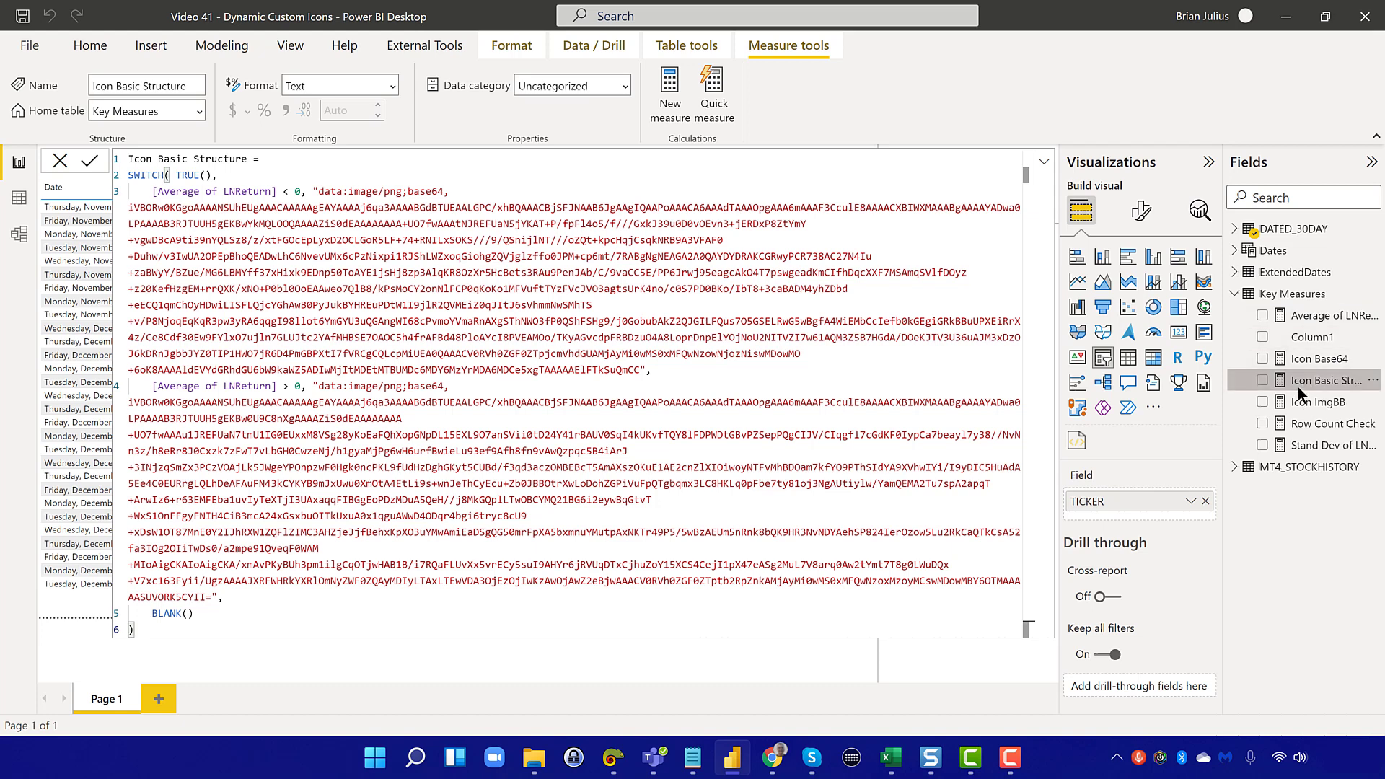
# Discard the accidentally created blank measure in Key Measures
pyautogui.click(1291, 294)
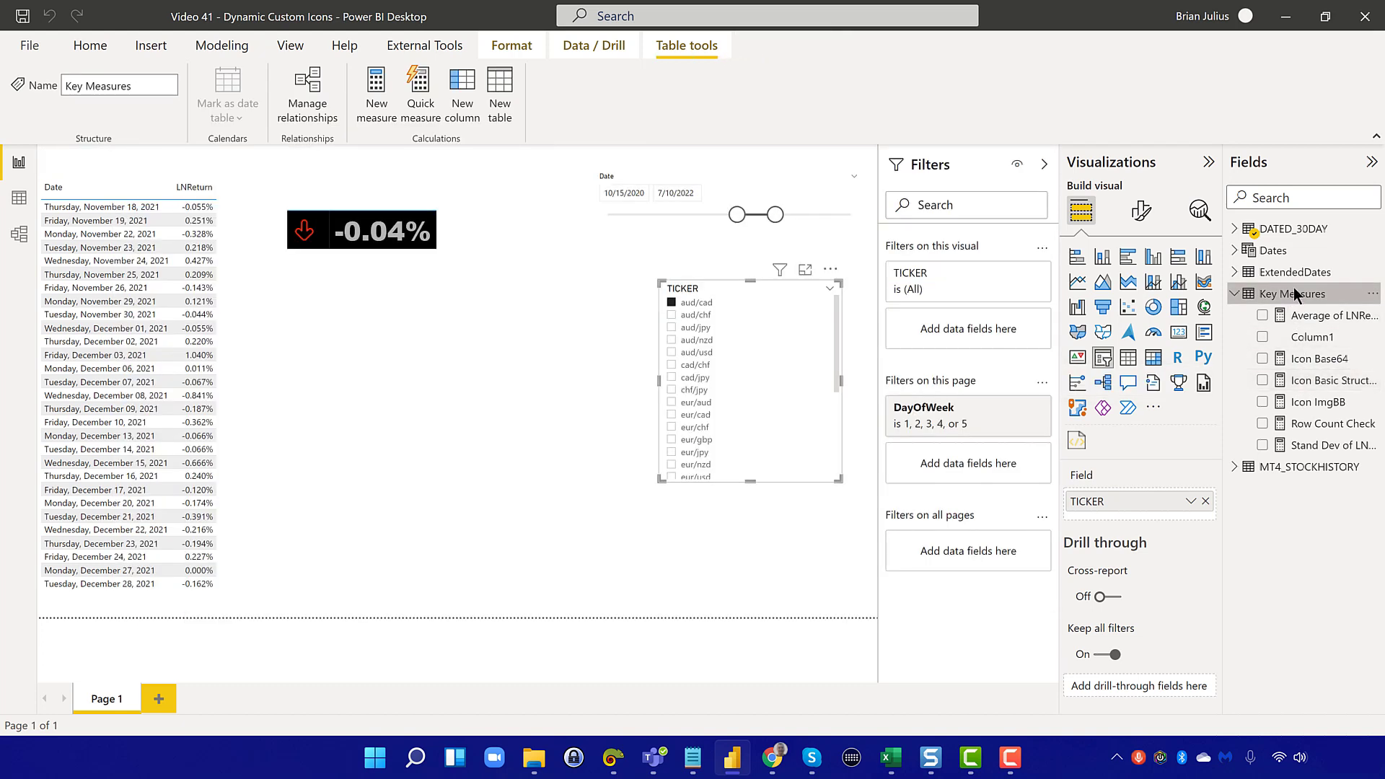
pyautogui.rightClick(1290, 296)
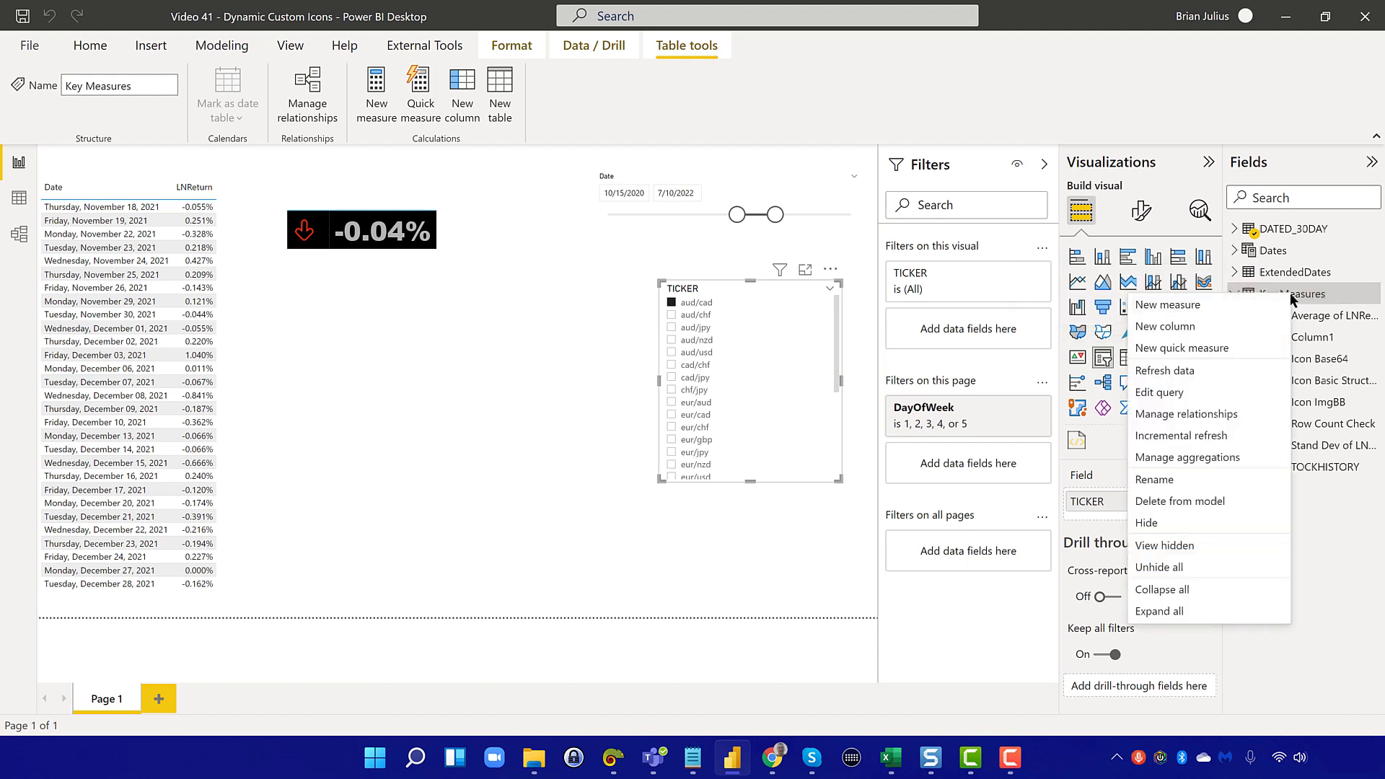
pyautogui.click(1278, 304)
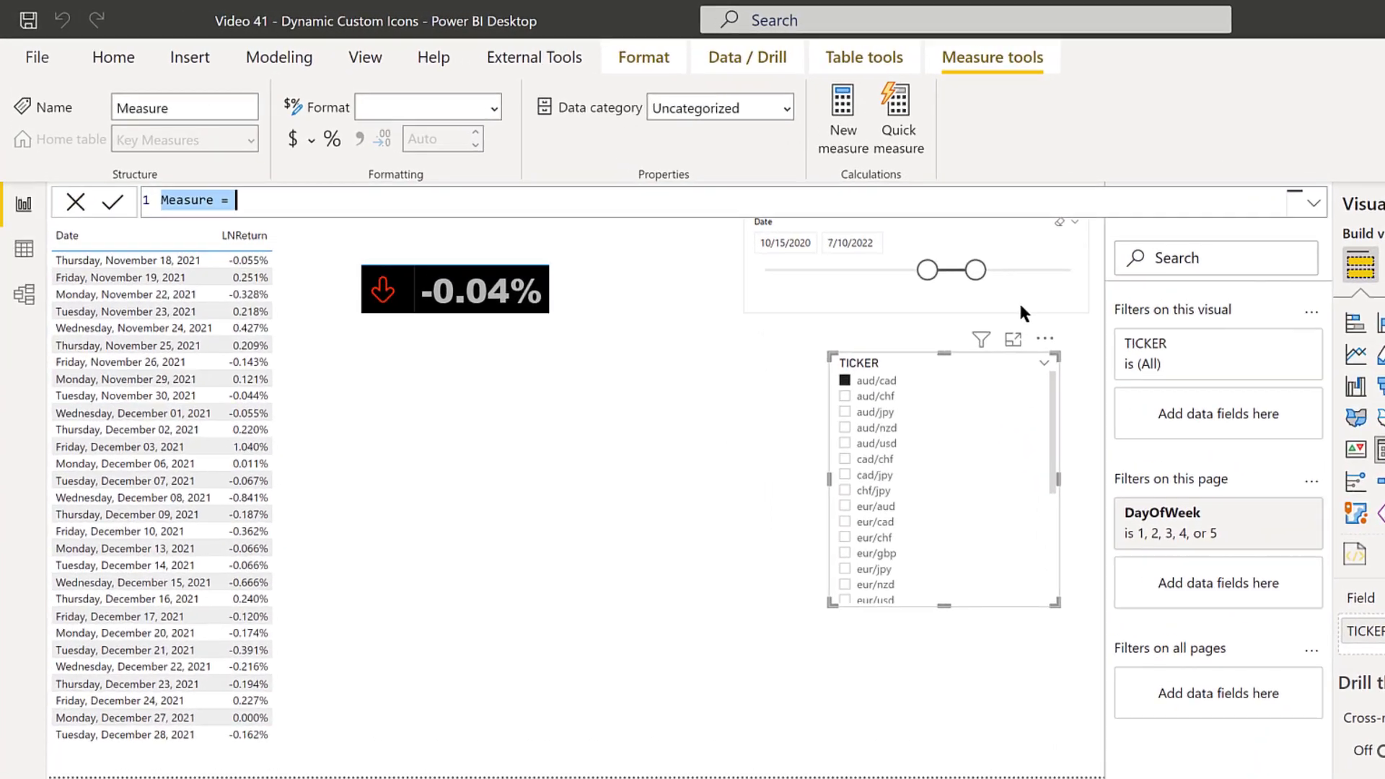
pyautogui.hotkey('ctrl', 'v')
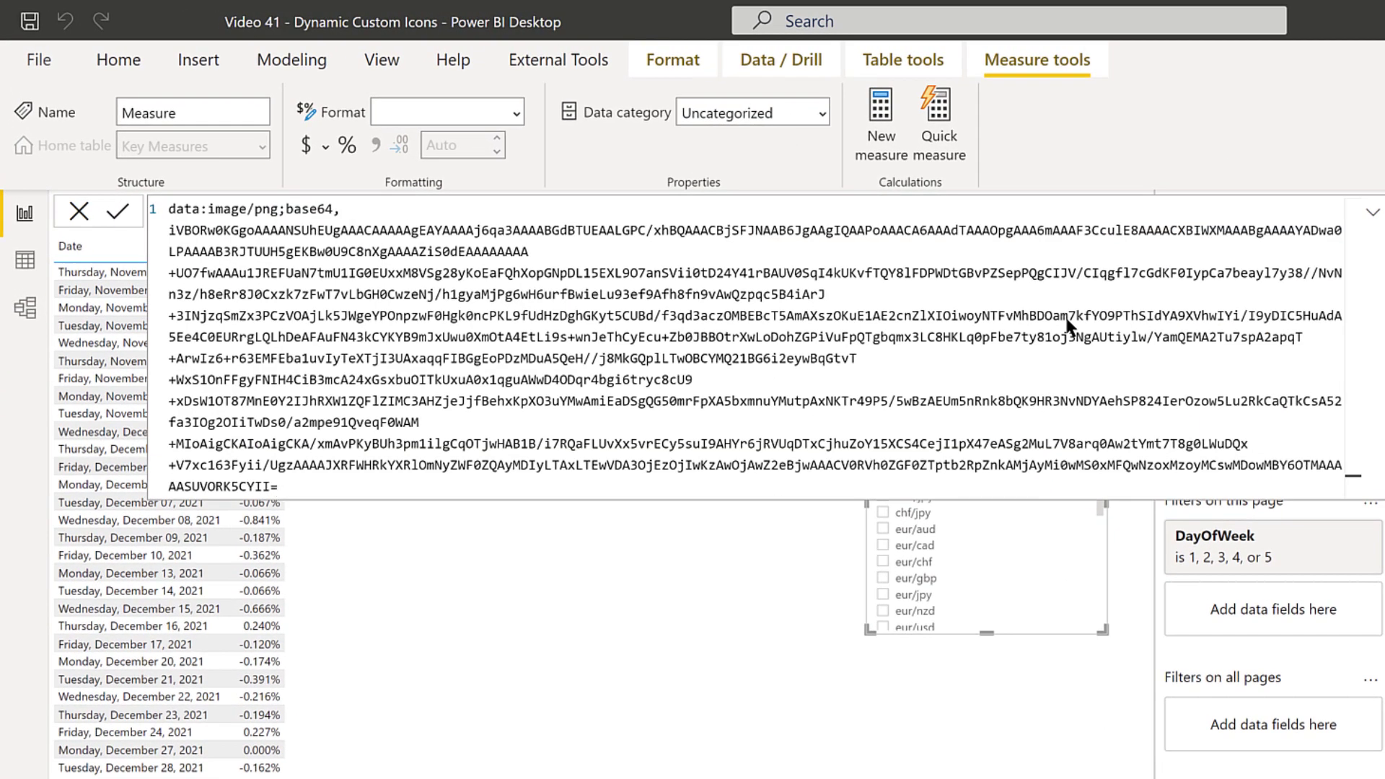
pyautogui.hotkey('ctrl', 'z')
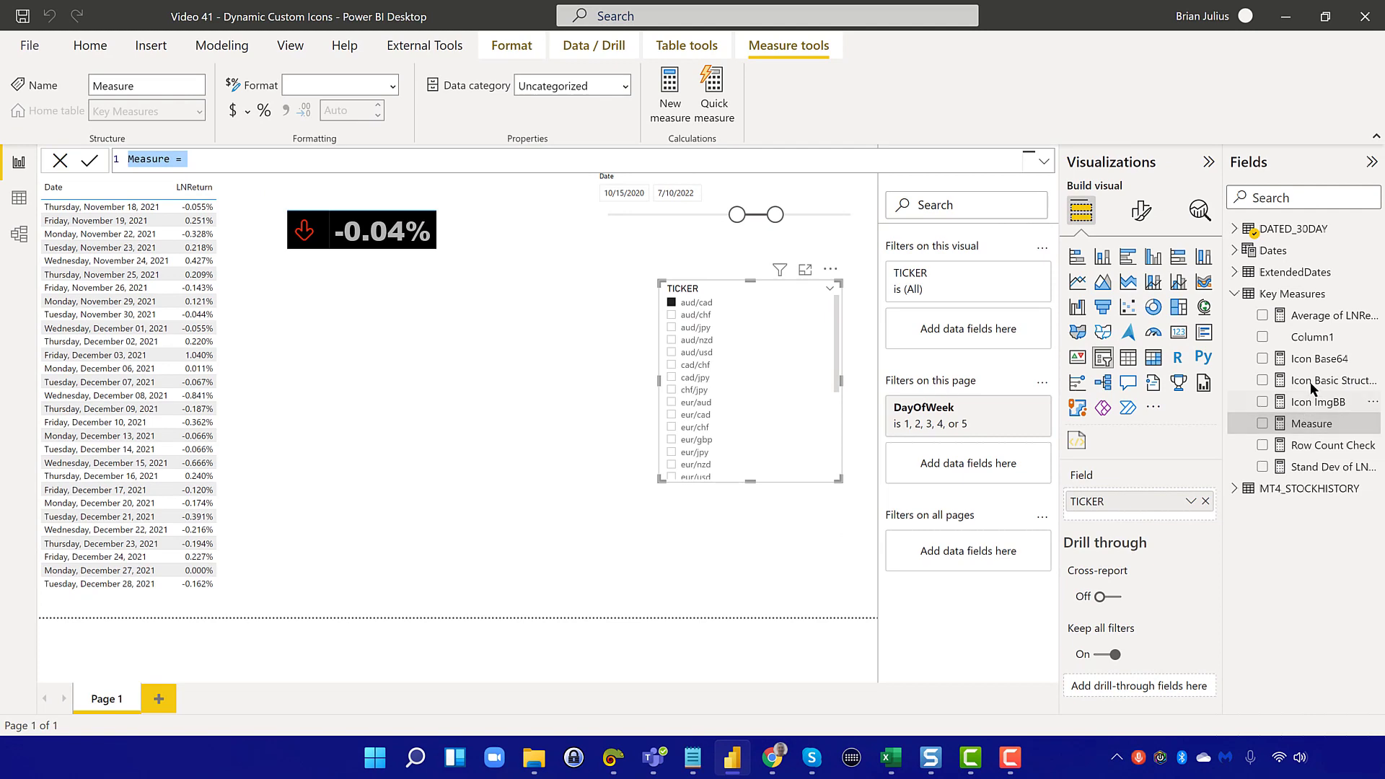
pyautogui.press('Escape')
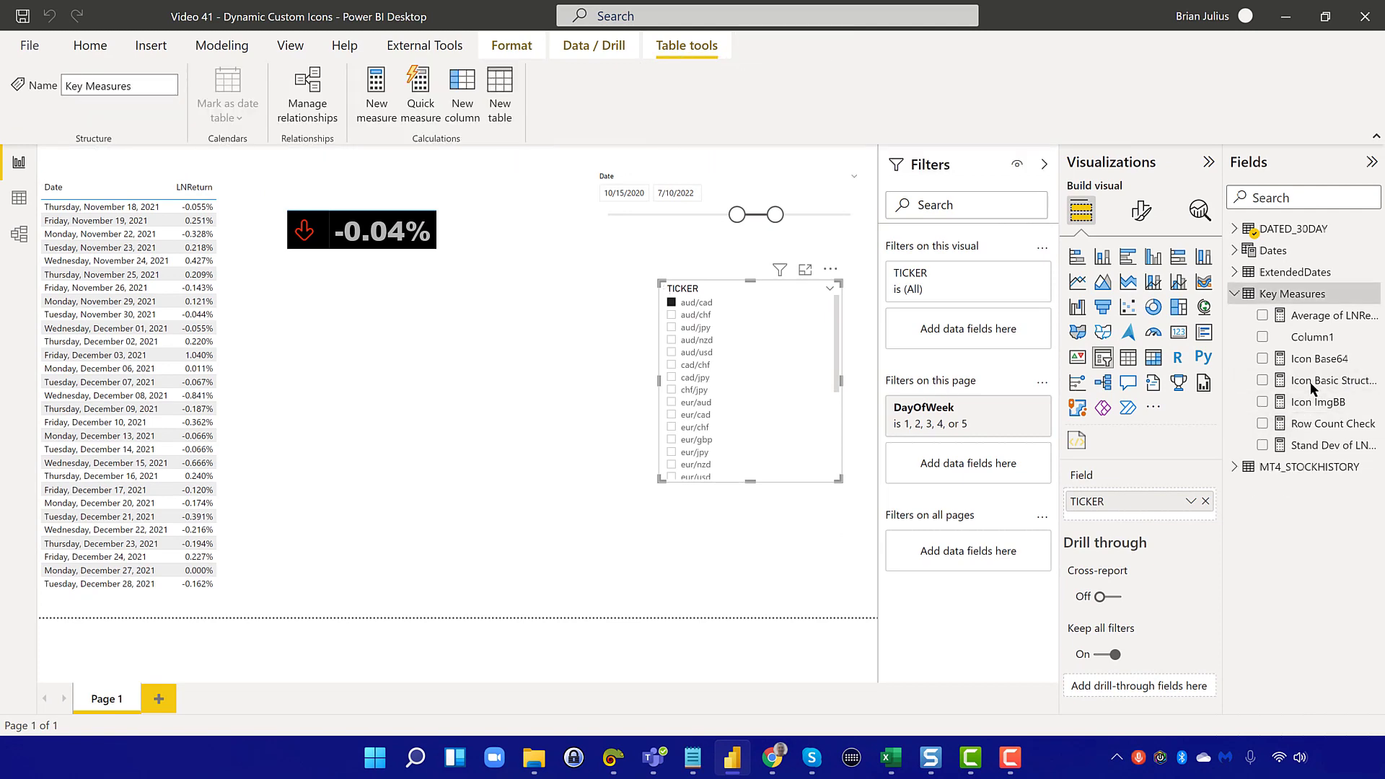
# Copy Icon Basic Structure's full formula into a new measure in Key Measures
pyautogui.click(1311, 380)
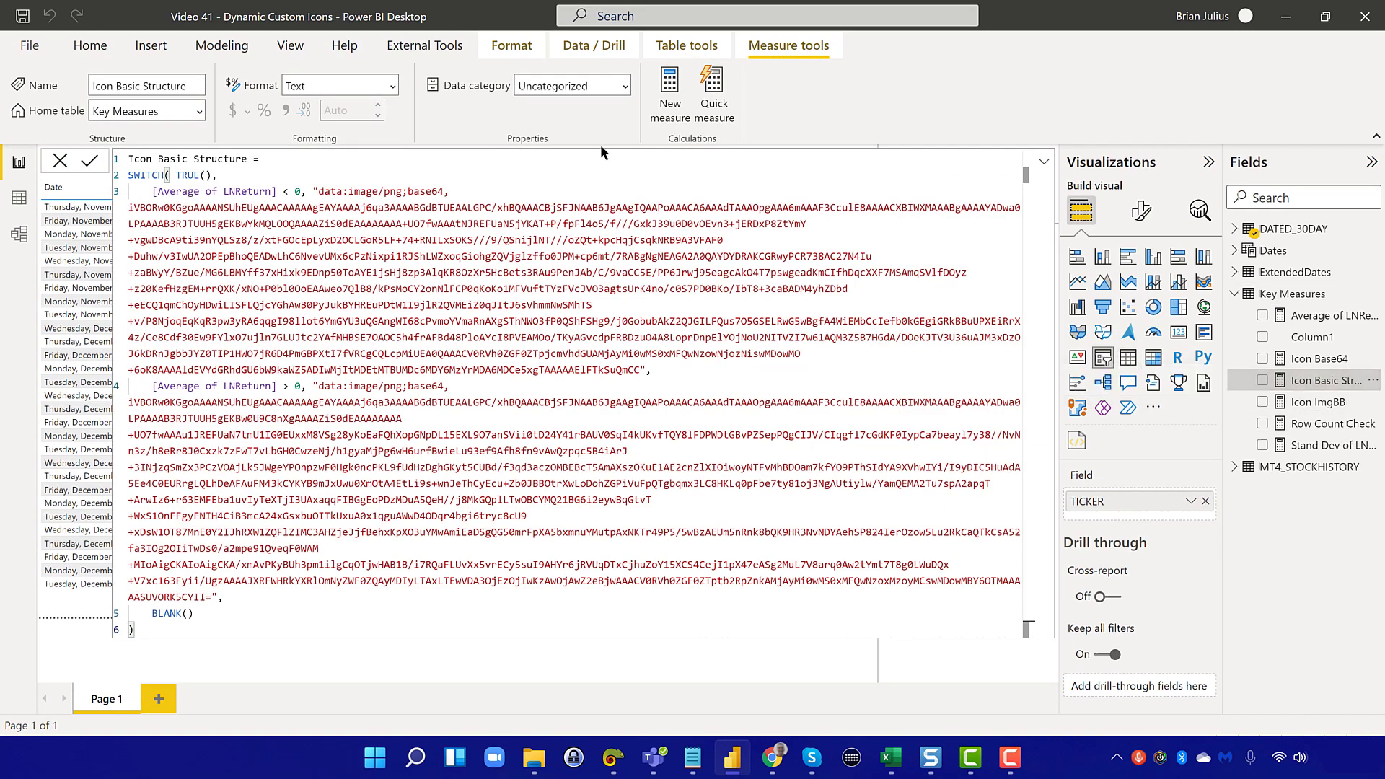
pyautogui.click(593, 165)
pyautogui.hotkey('ctrl', 'a')
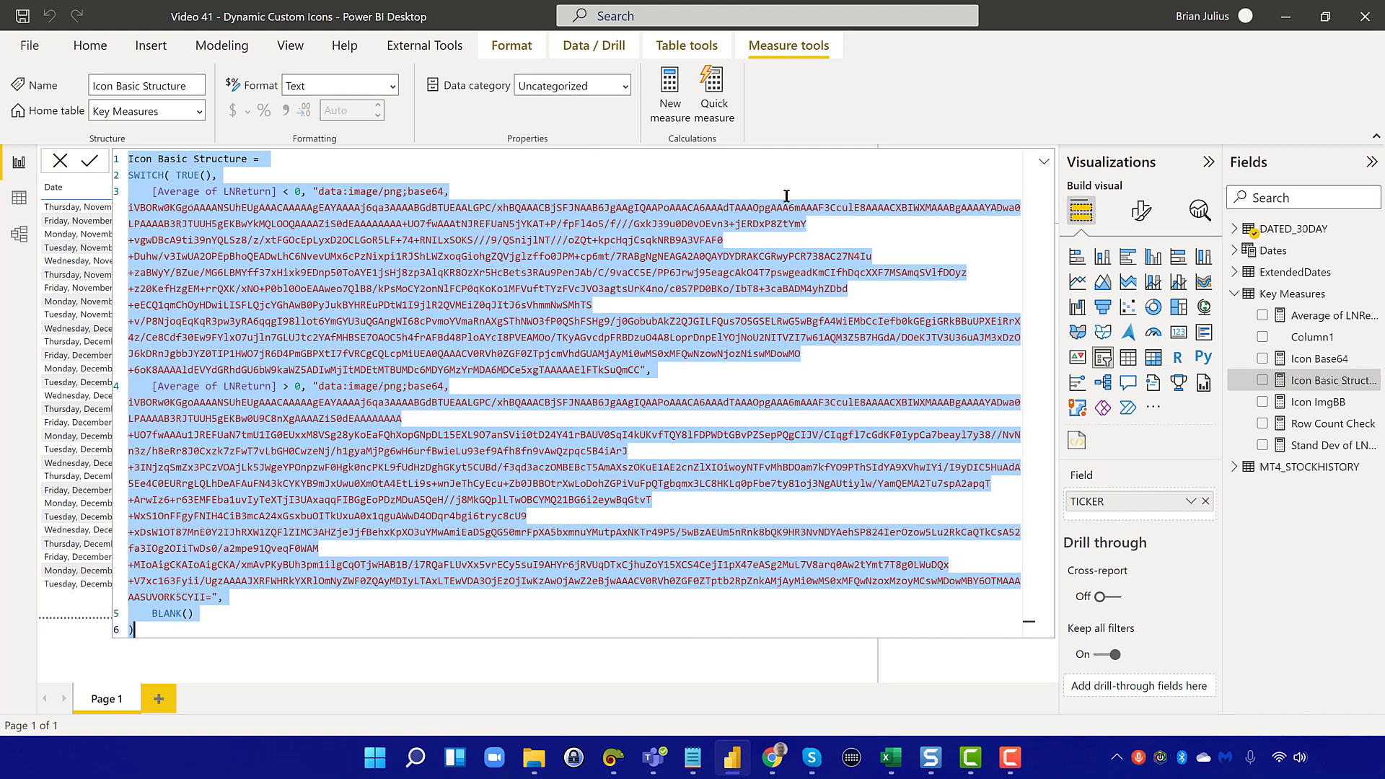
pyautogui.click(1275, 296)
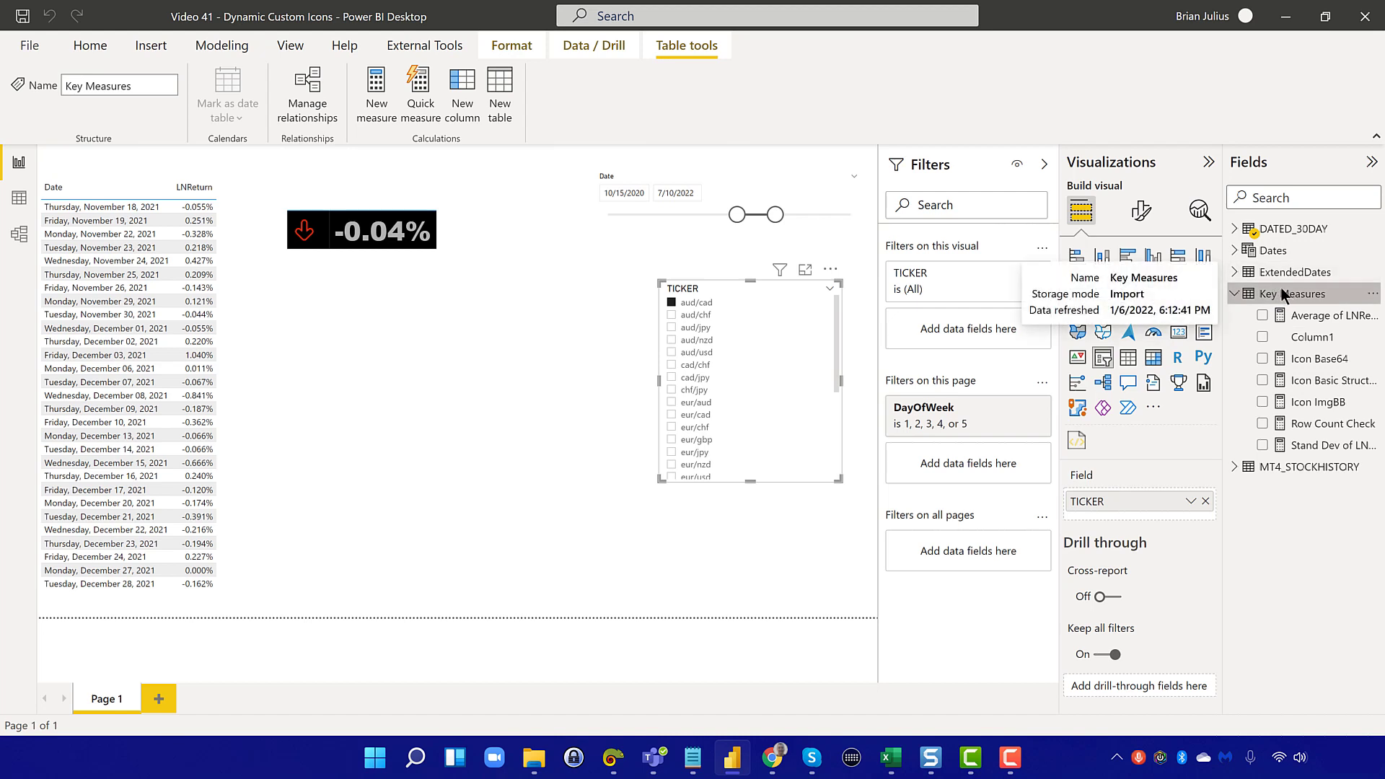
pyautogui.rightClick(1290, 295)
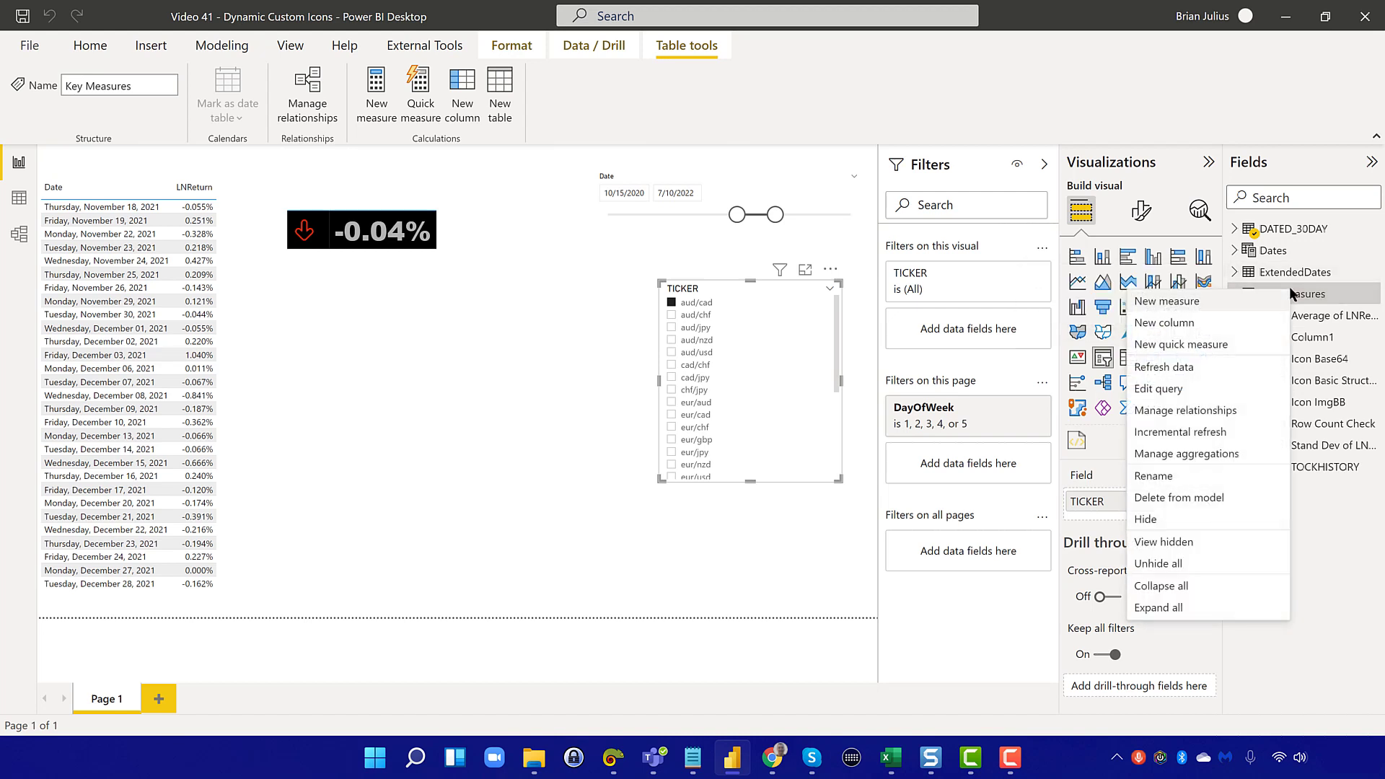
pyautogui.click(1268, 299)
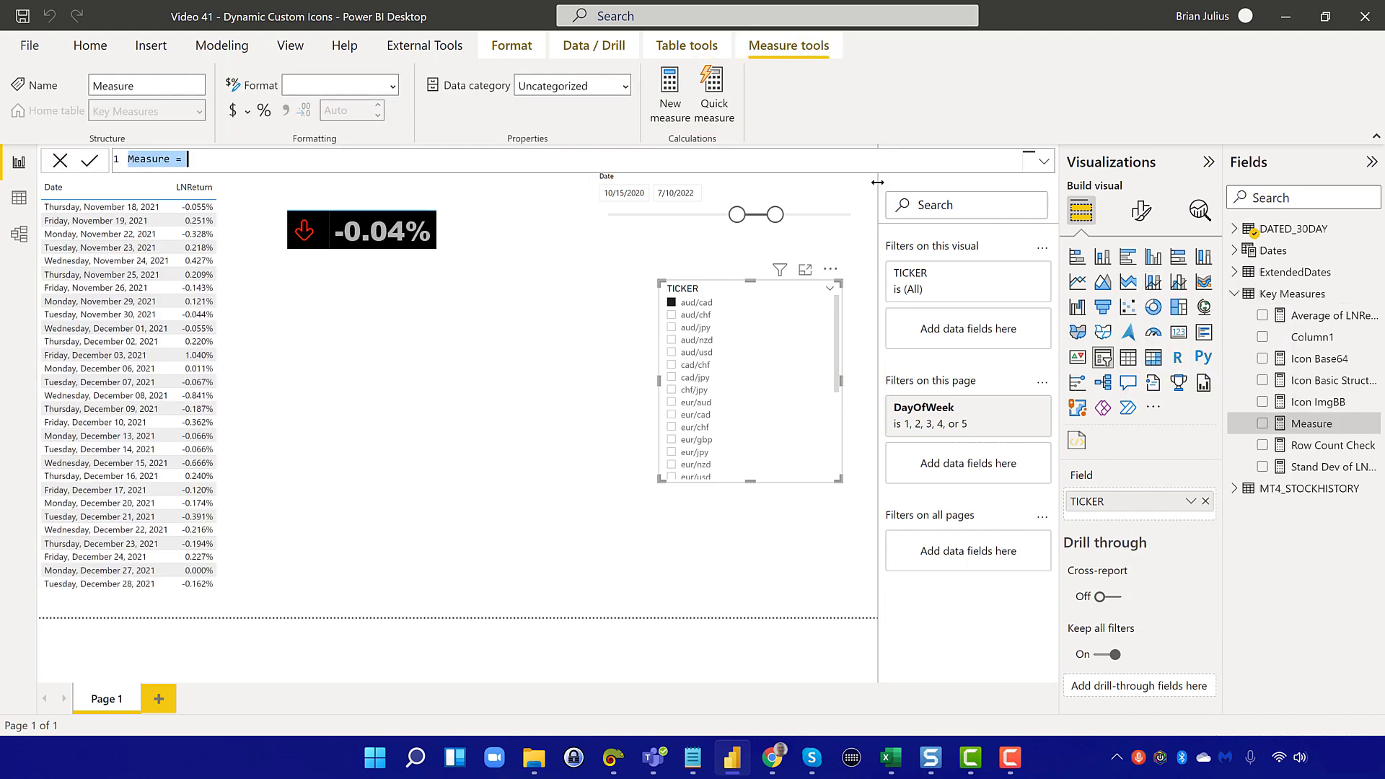
pyautogui.hotkey('ctrl', 'v')
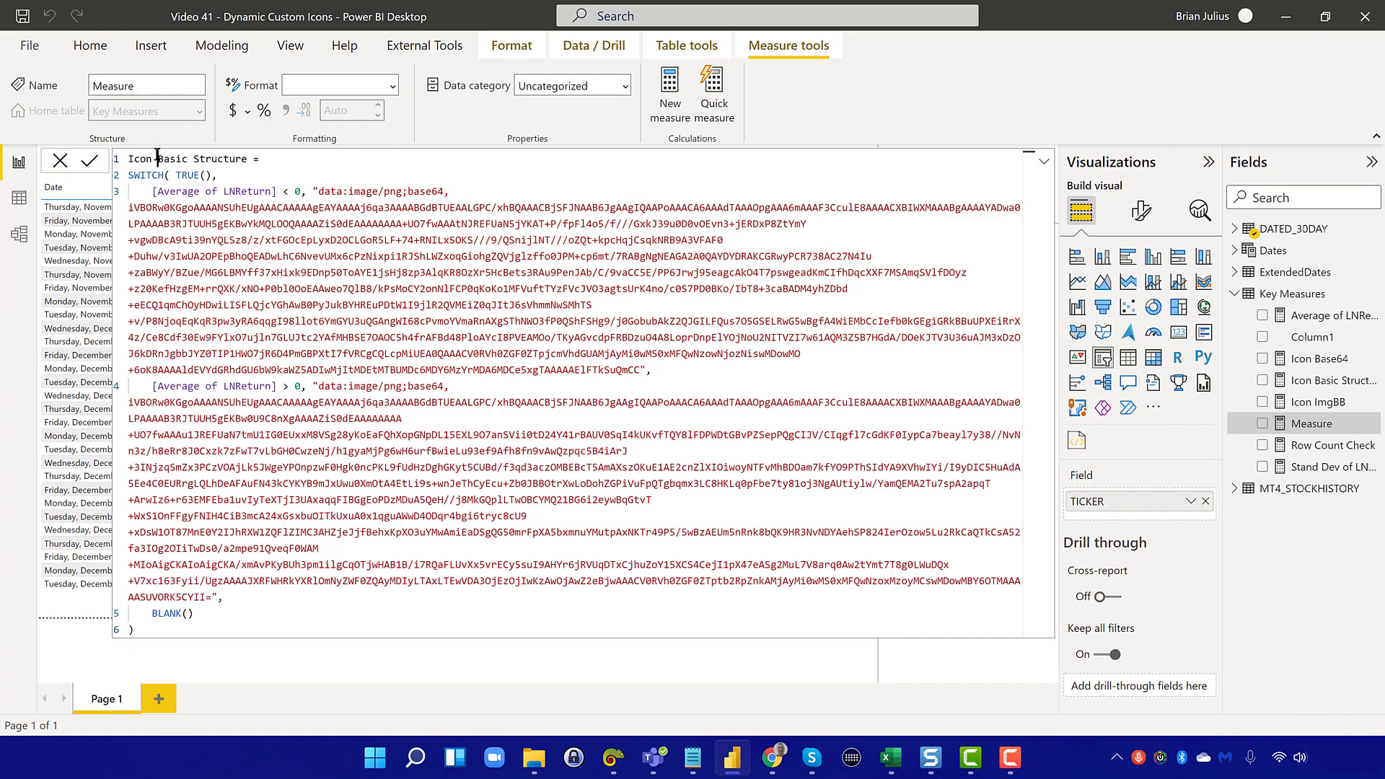
# Rename the new measure to Icon2 Base64 and save it
pyautogui.moveTo(158, 159); pyautogui.dragTo(200, 159)
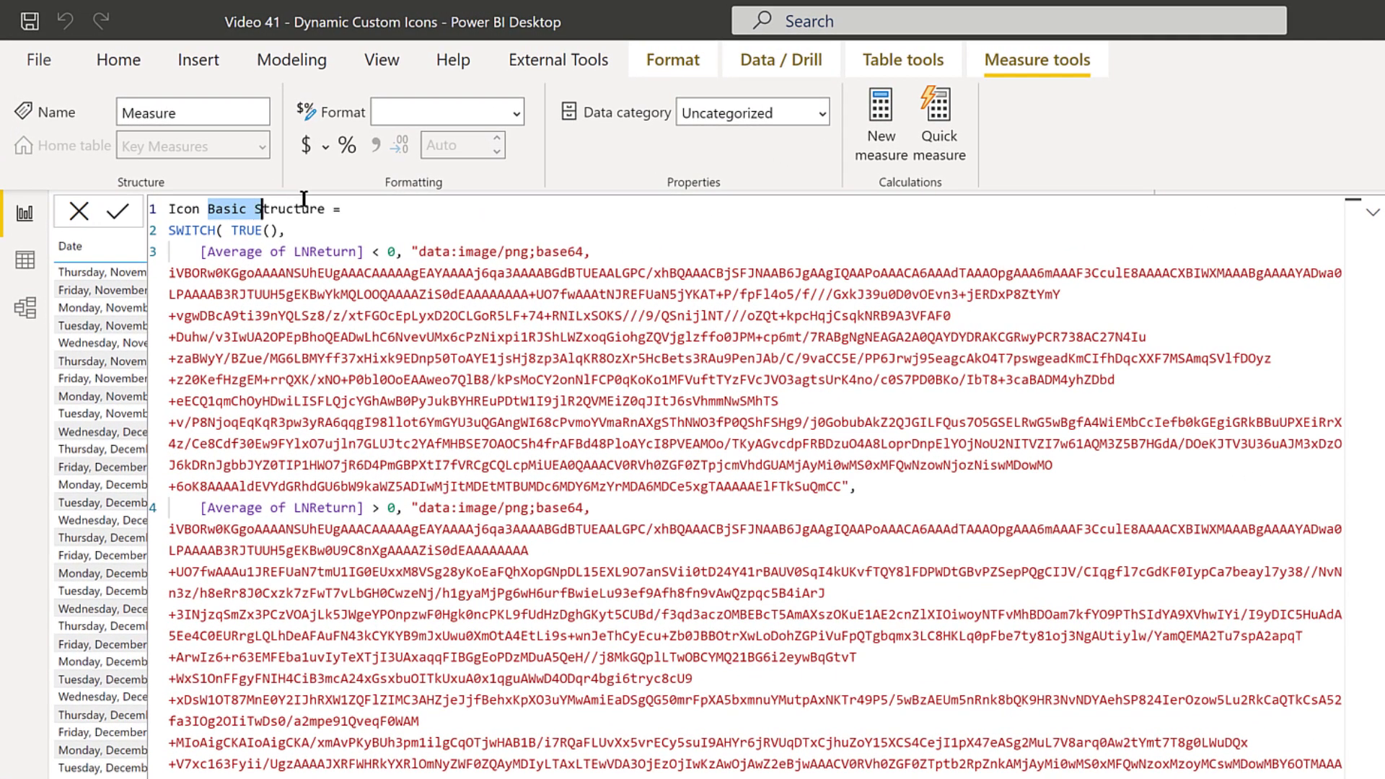
pyautogui.moveTo(303, 199); pyautogui.dragTo(334, 200)
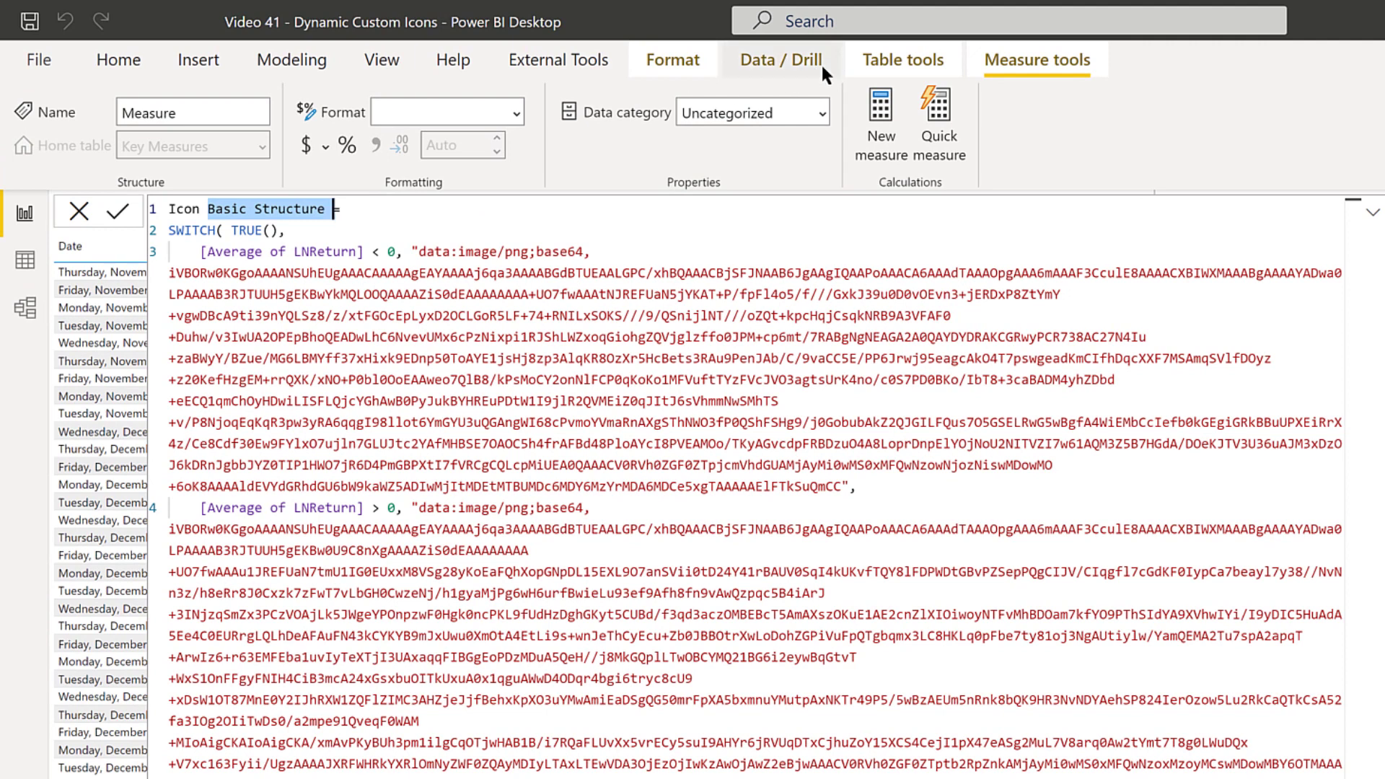
pyautogui.press('BackSpace')
pyautogui.press('BackSpace')
pyautogui.write('2 Bas')
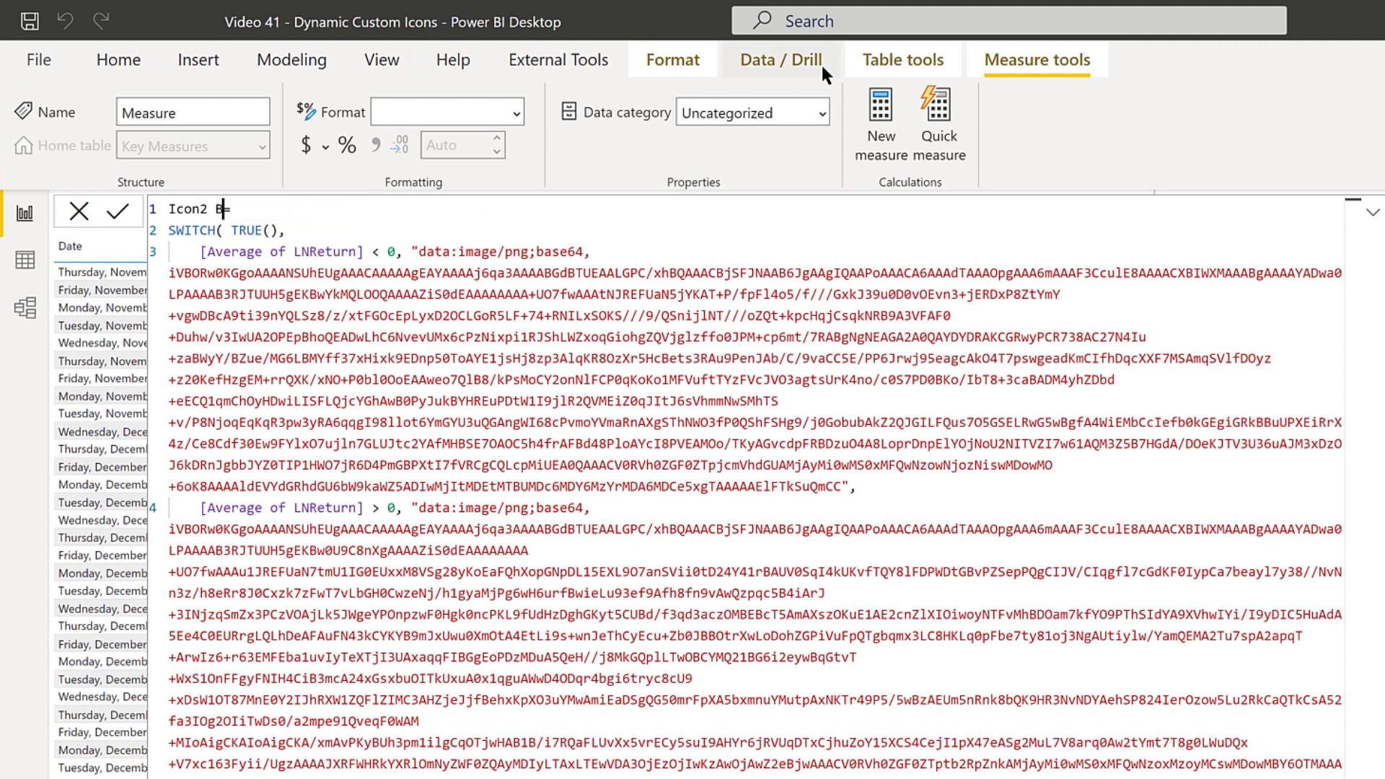
pyautogui.write('e64')
pyautogui.press('Return')
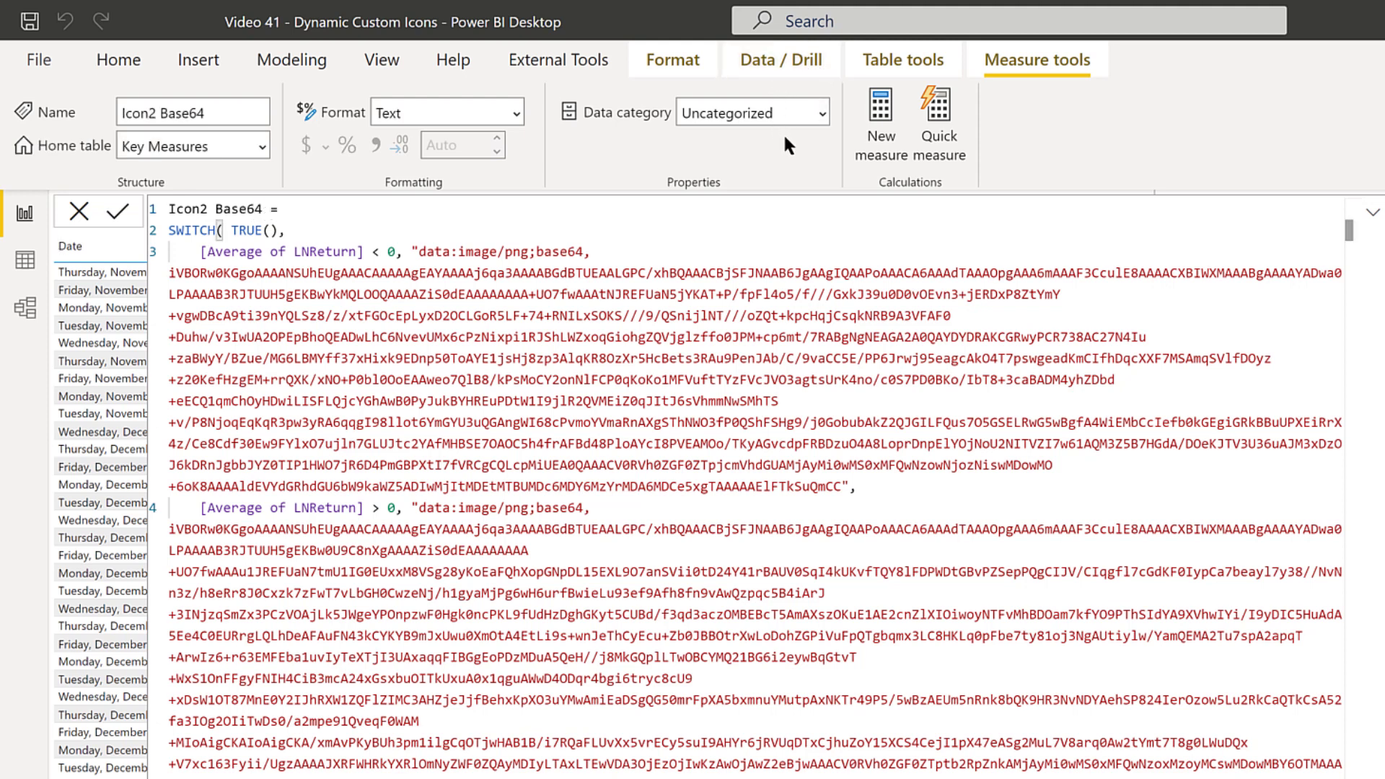
pyautogui.click(821, 115)
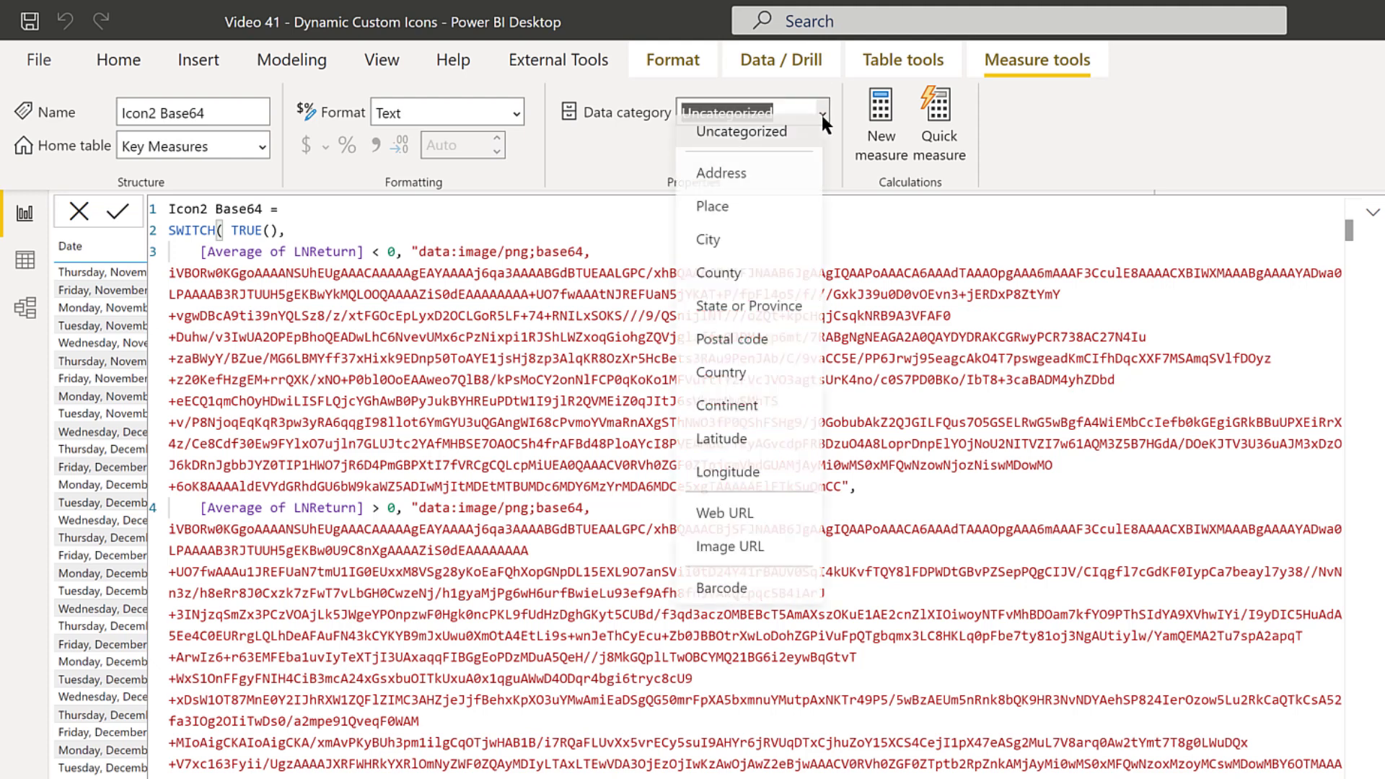
pyautogui.click(797, 556)
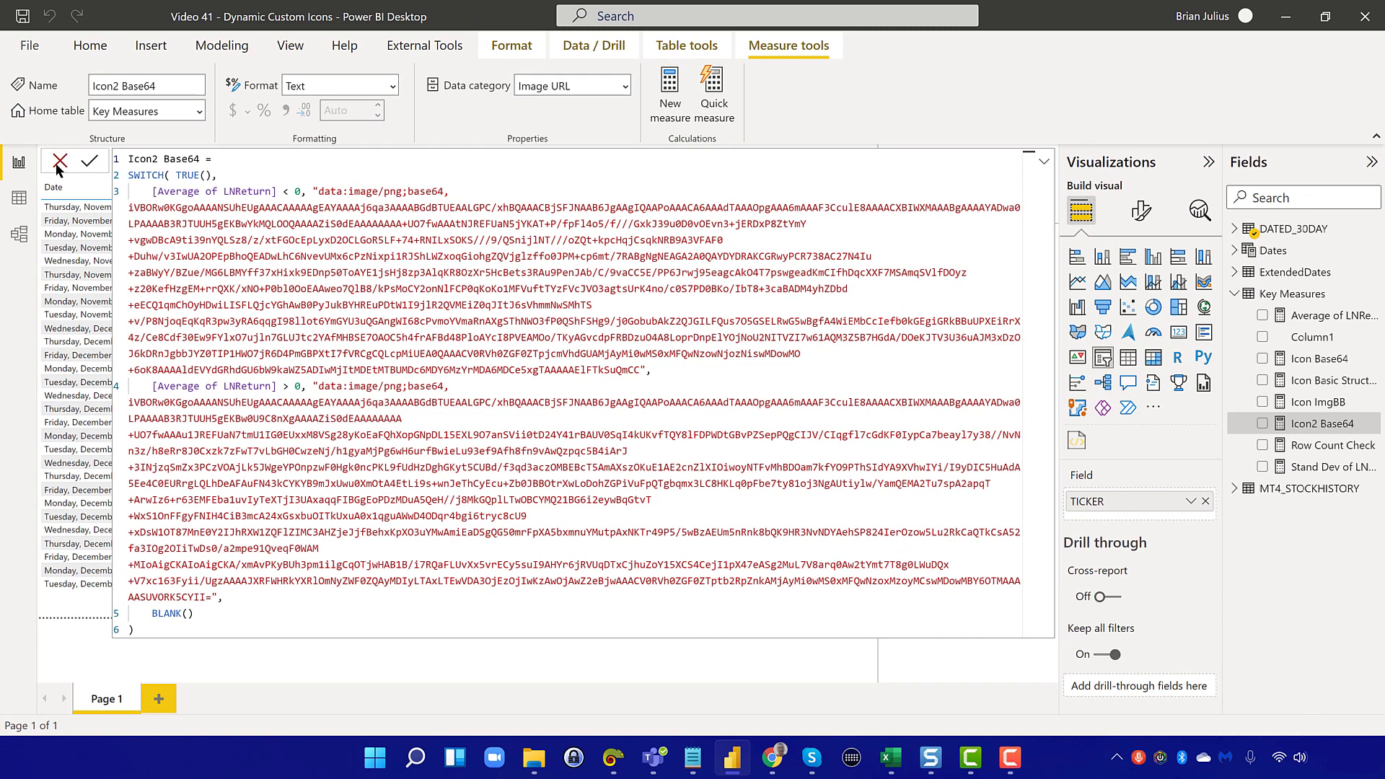
pyautogui.click(59, 160)
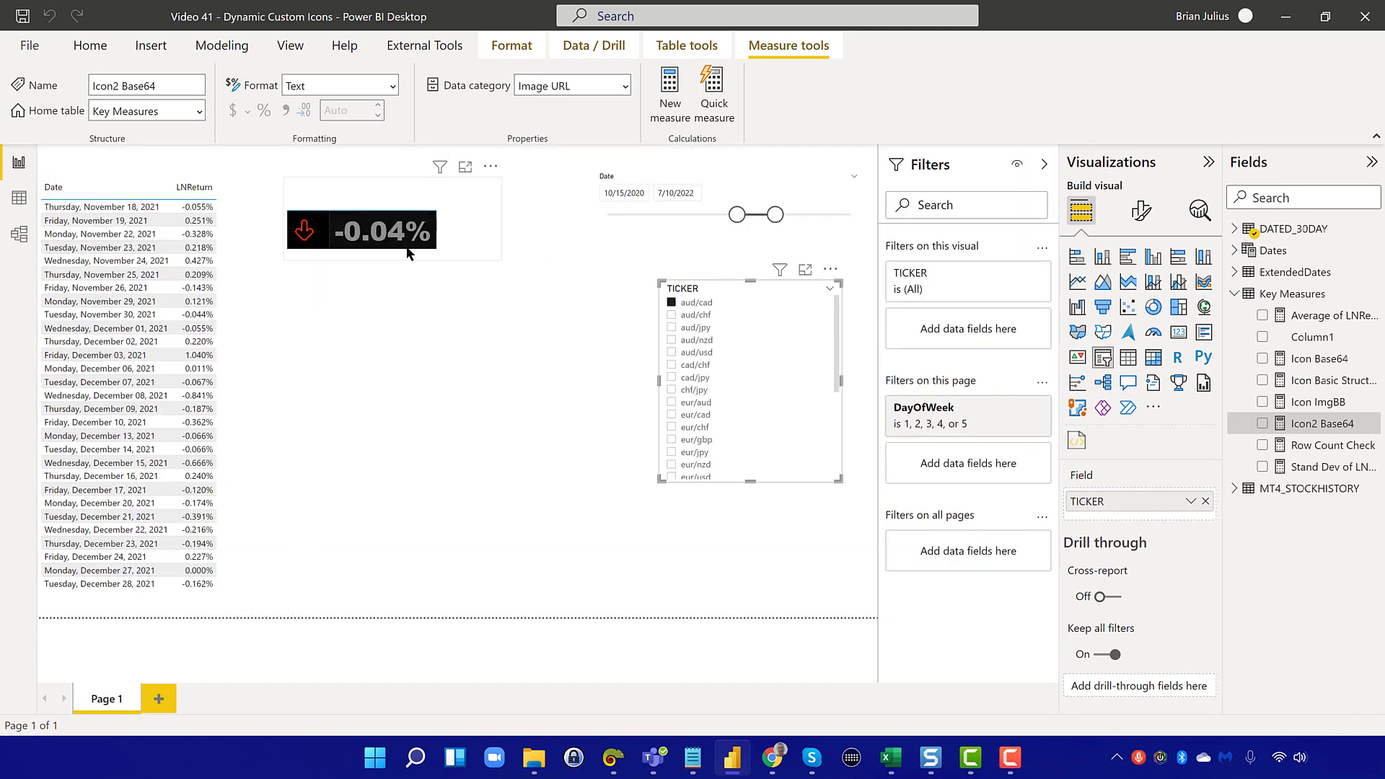
pyautogui.moveTo(408, 253)
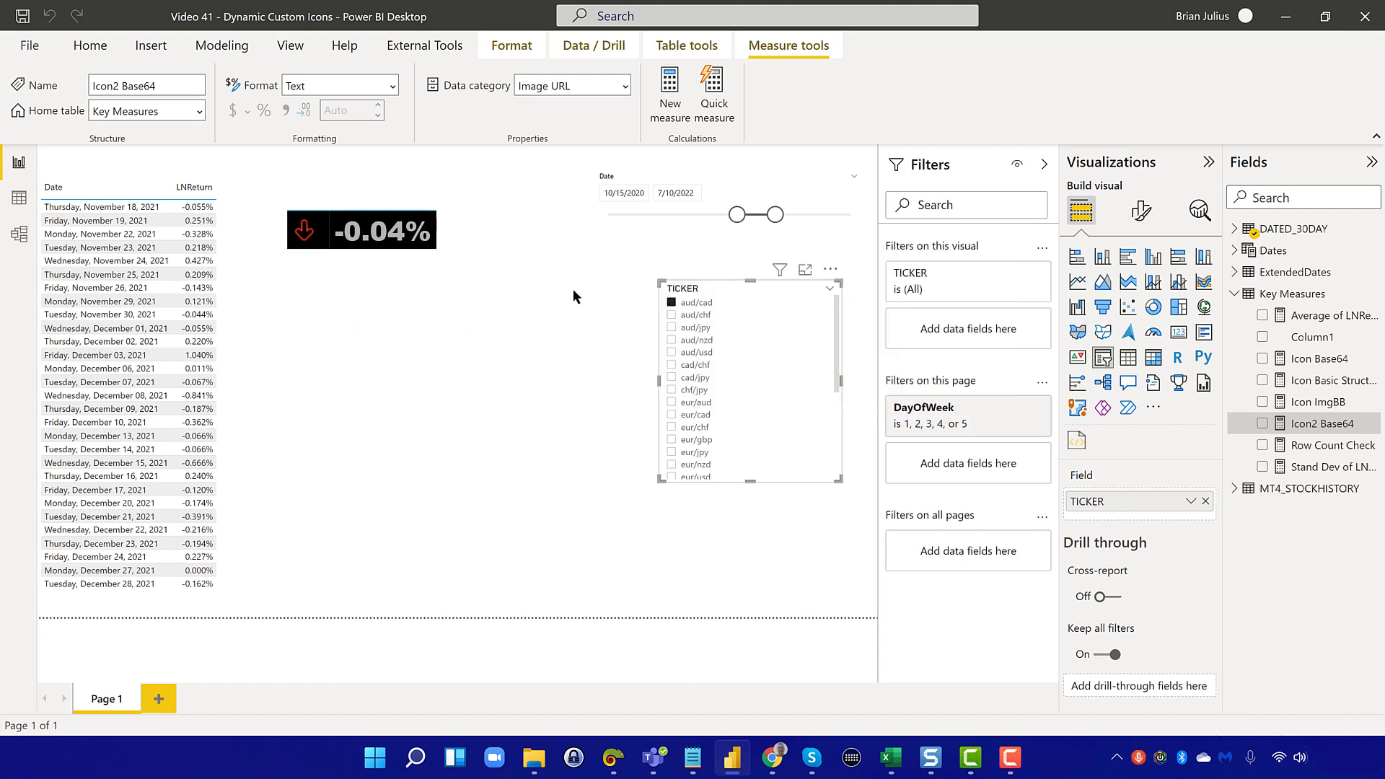
# Add an empty table visual and position it beneath the card
pyautogui.click(356, 314)
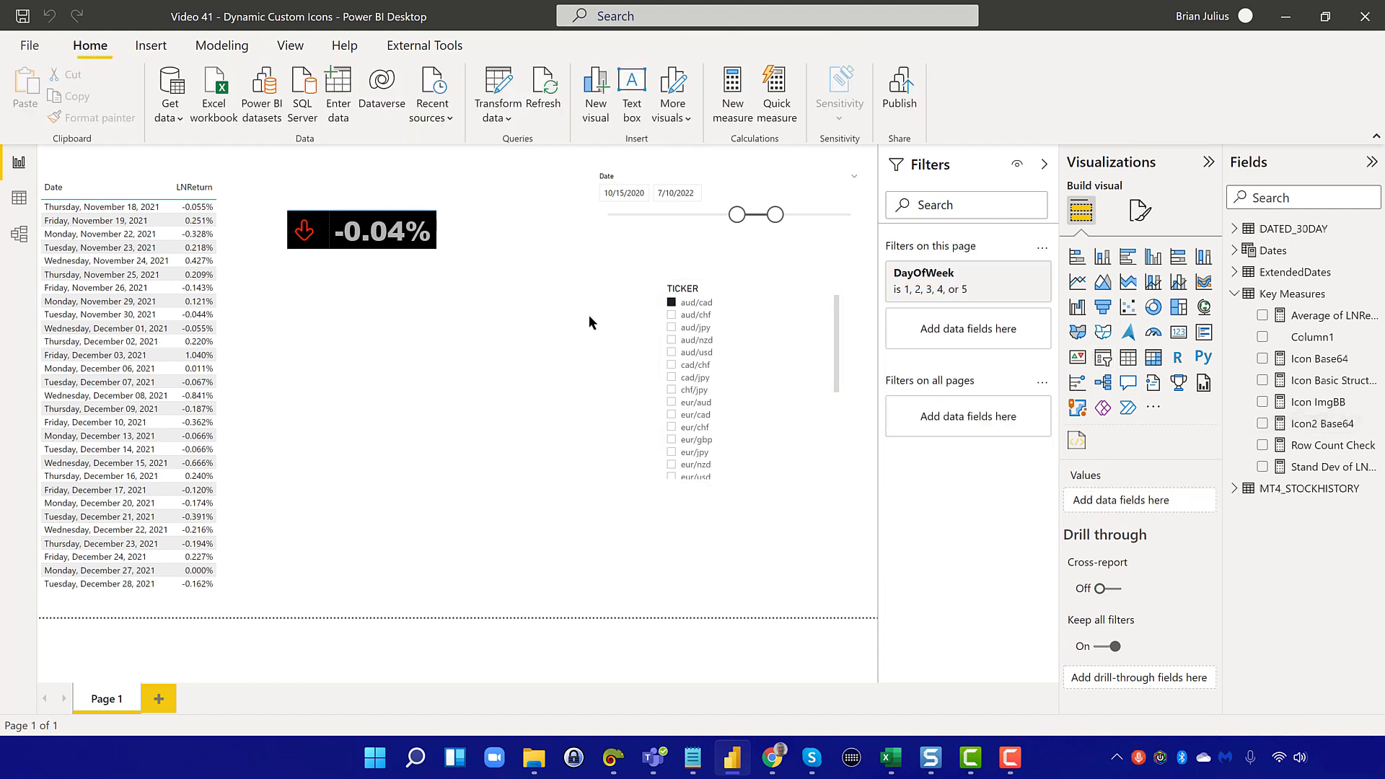
pyautogui.click(1127, 357)
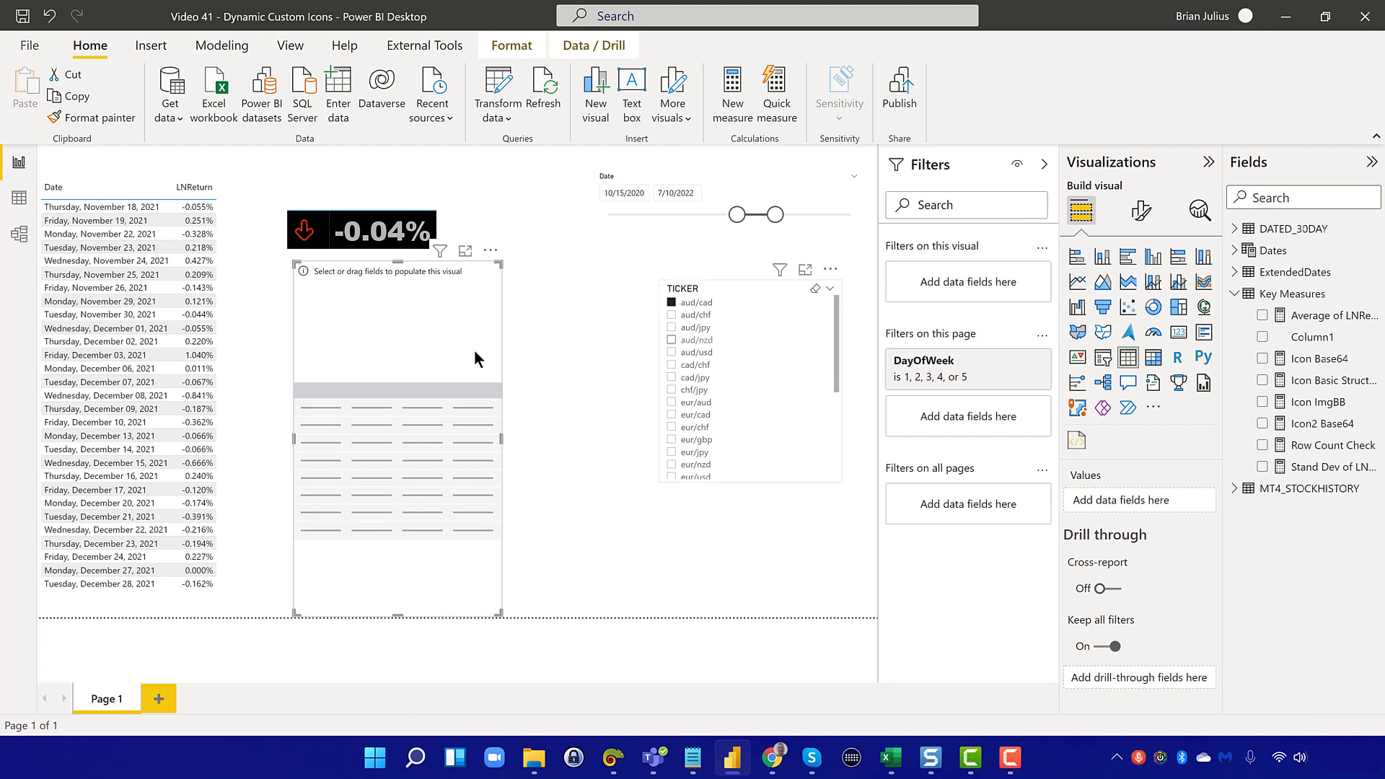
pyautogui.moveTo(457, 359)
pyautogui.mouseDown()
pyautogui.moveTo(412, 359)
pyautogui.moveTo(465, 350)
pyautogui.mouseUp()
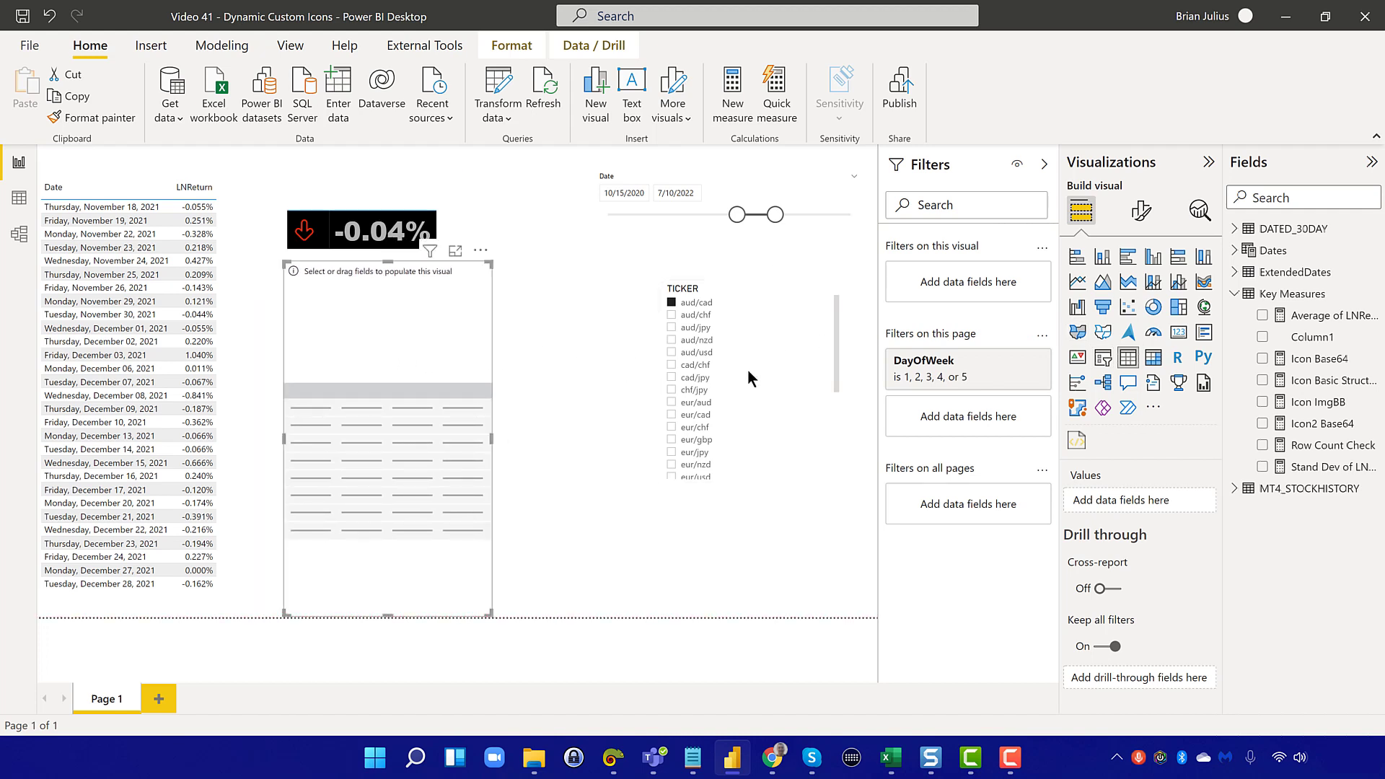
# Add Icon2 Base64 and Average of LNReturn as the table's columns
pyautogui.click(1317, 427)
pyautogui.moveTo(1318, 427); pyautogui.dragTo(1129, 500)
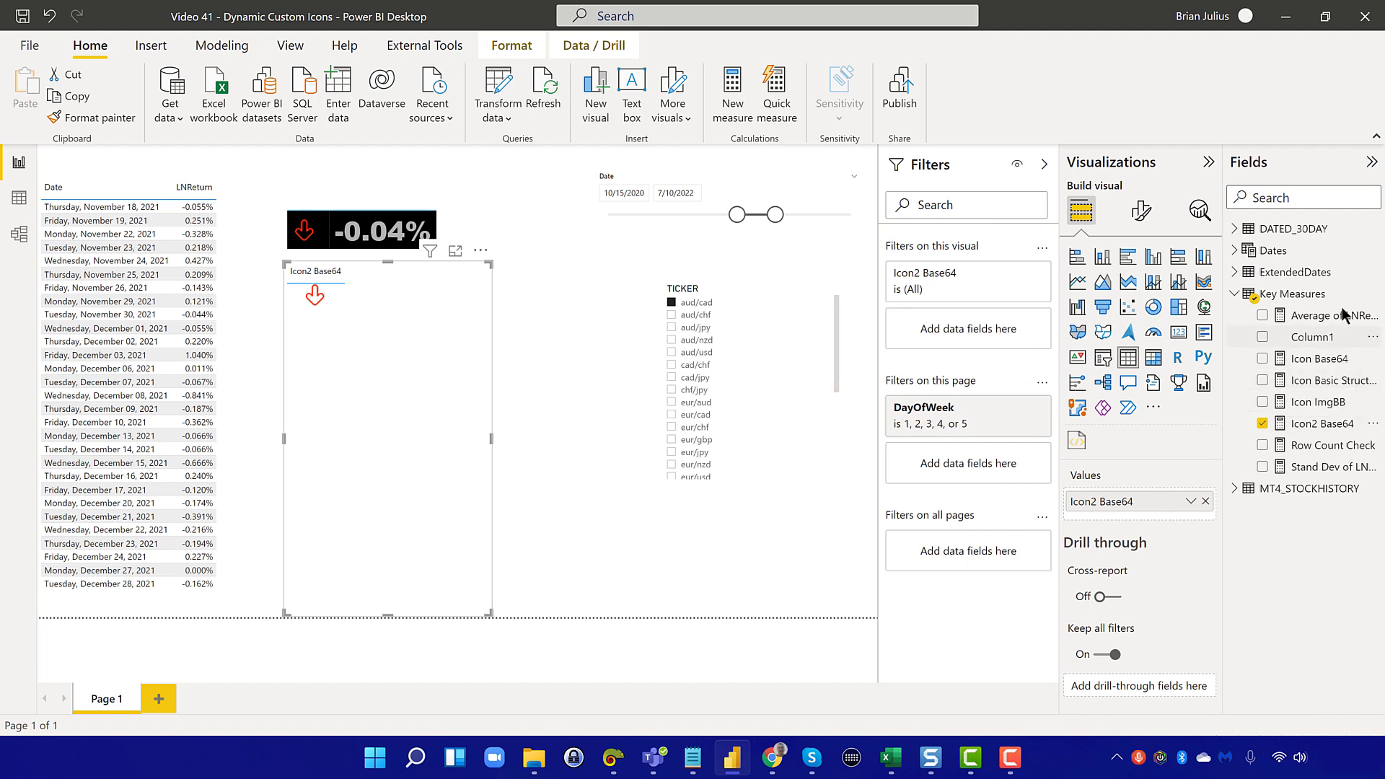
pyautogui.moveTo(1340, 315); pyautogui.dragTo(1240, 380)
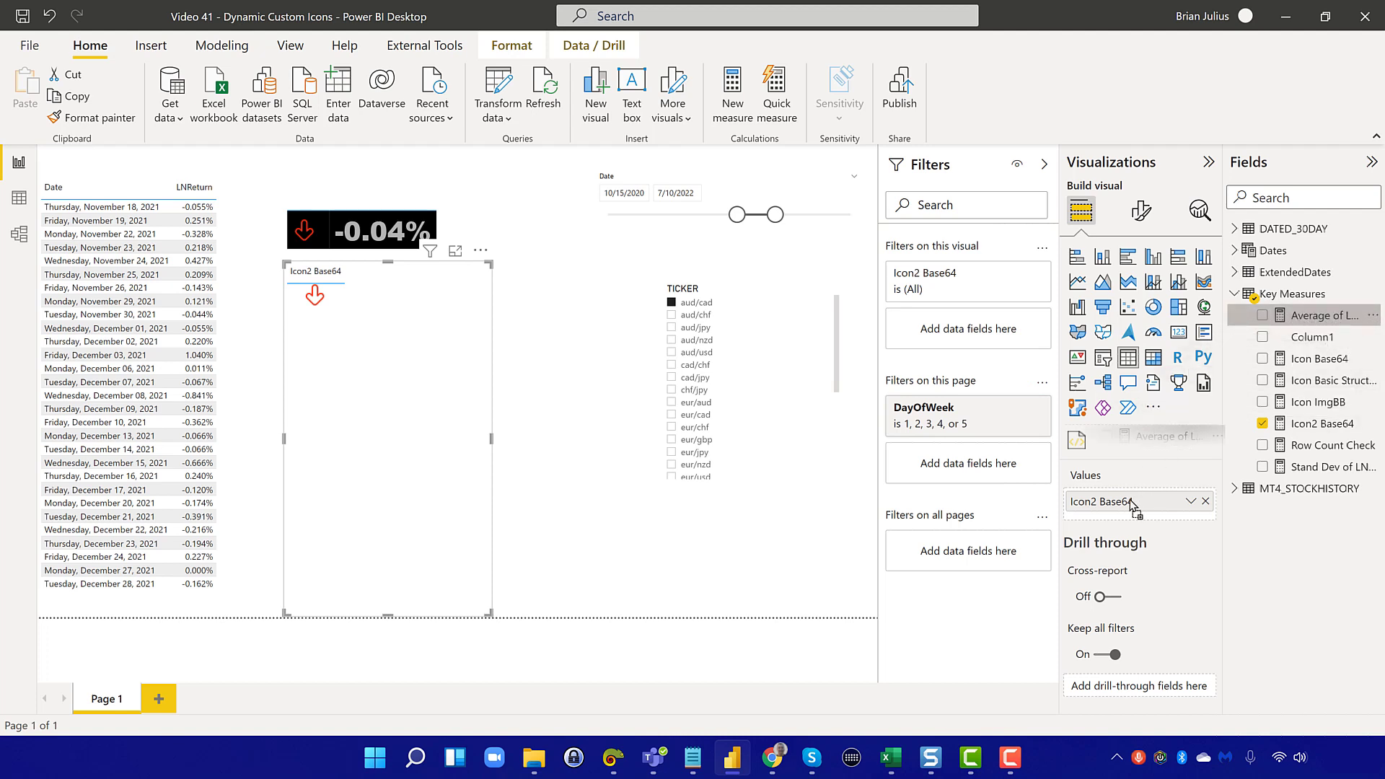
pyautogui.moveTo(1128, 507); pyautogui.dragTo(1125, 505)
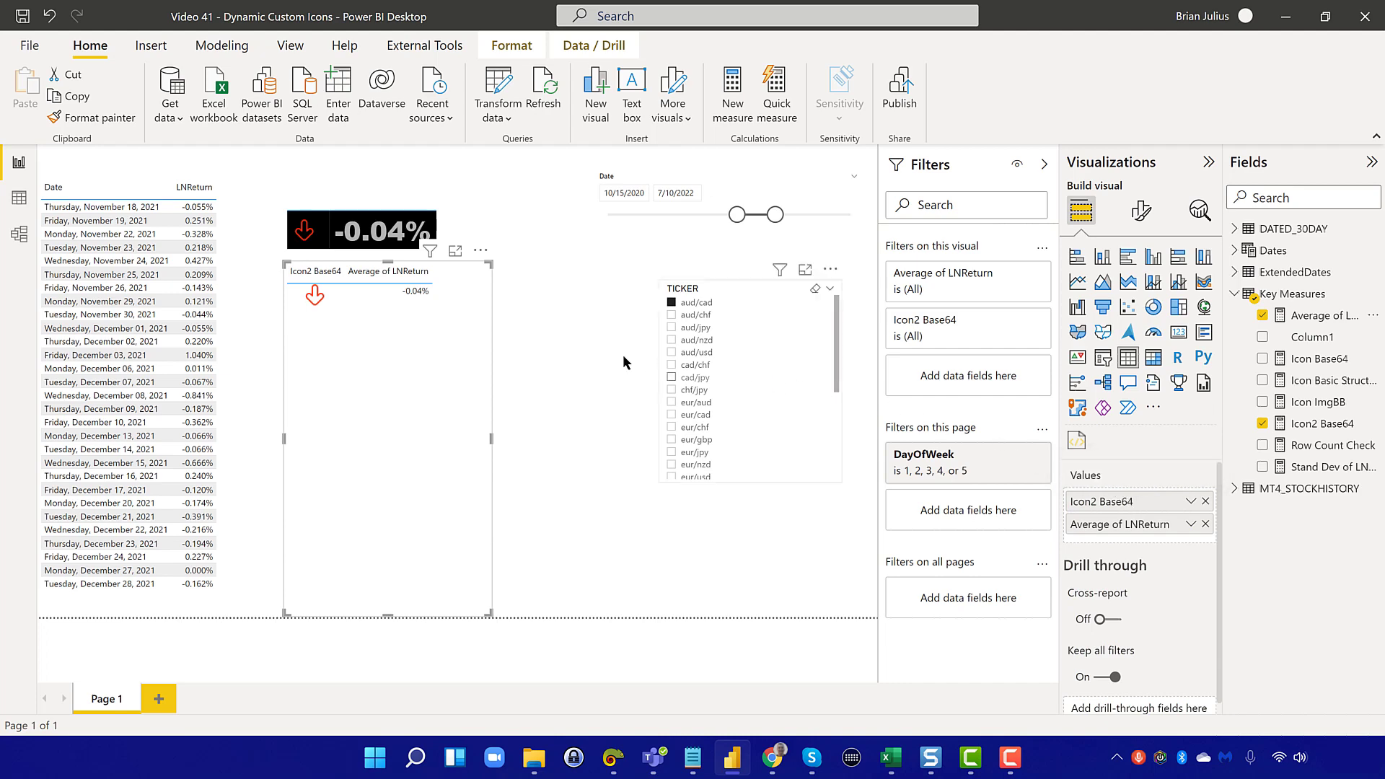
pyautogui.moveTo(332, 288)
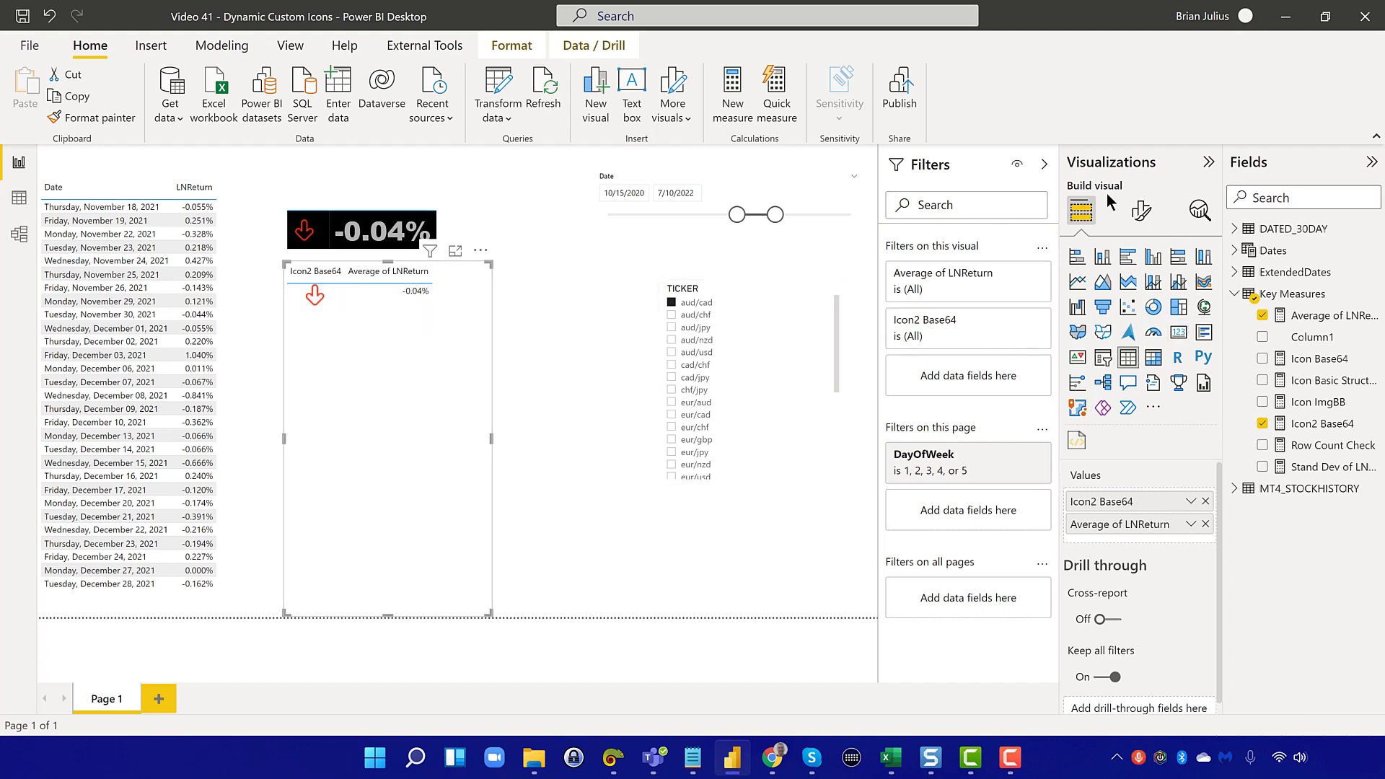
# Set the Icon2 Base64 column's values to a black background with center alignment
pyautogui.click(1139, 211)
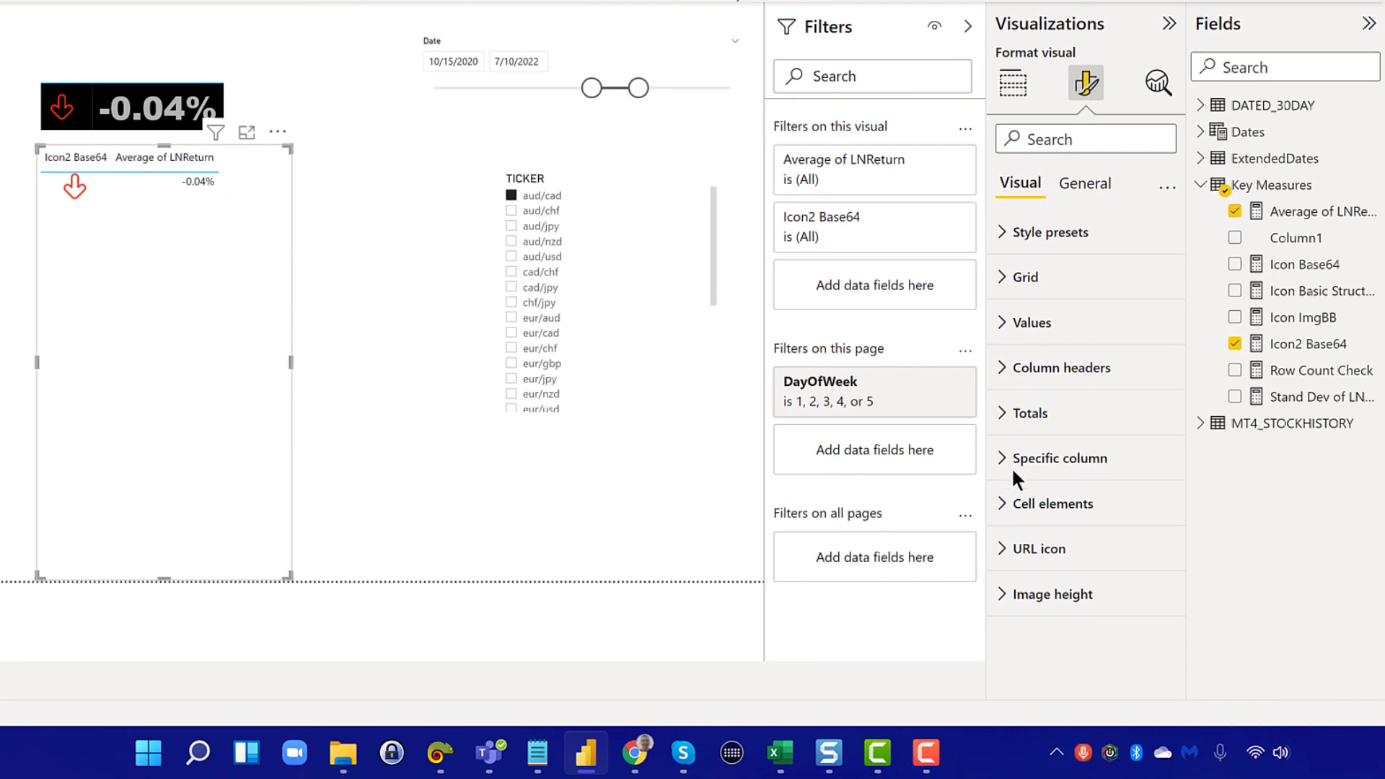
pyautogui.click(1084, 519)
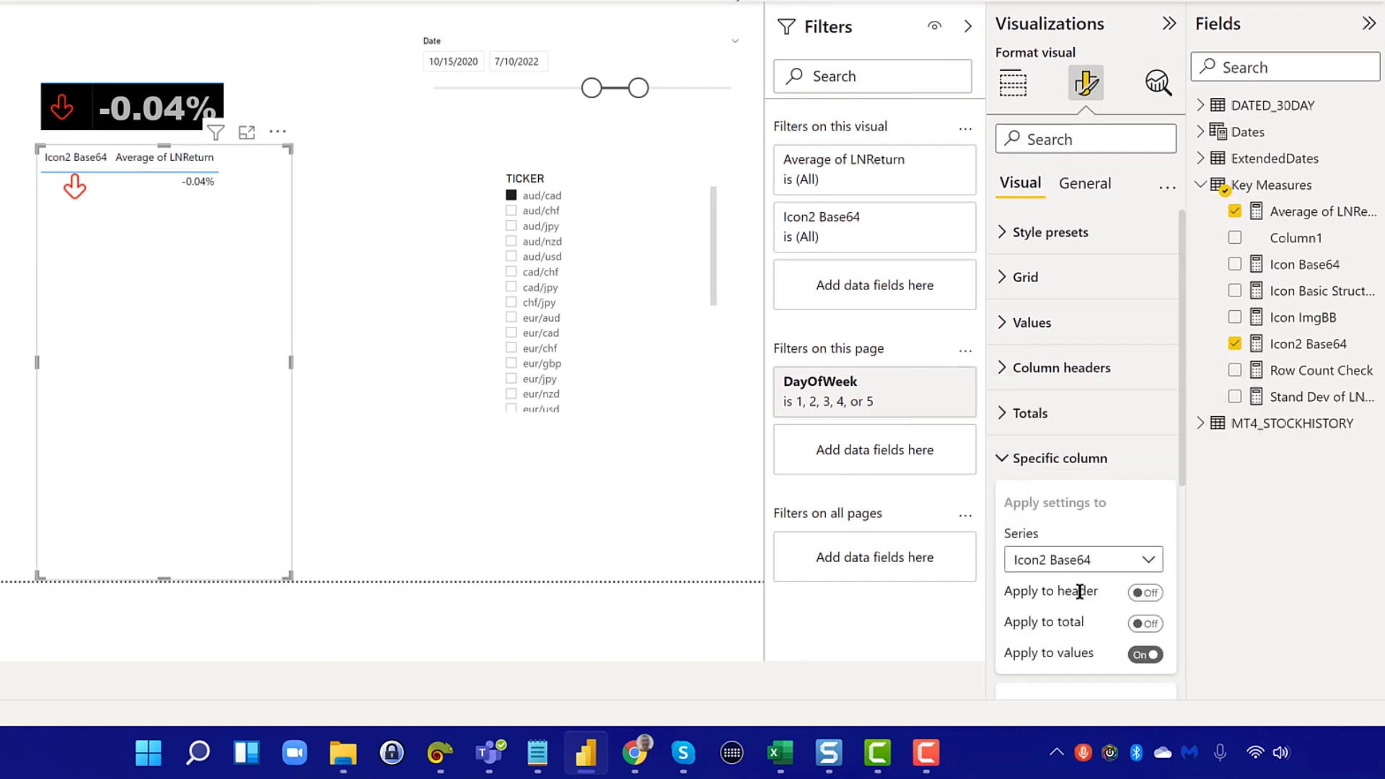
pyautogui.scroll(-4, 1084, 600)
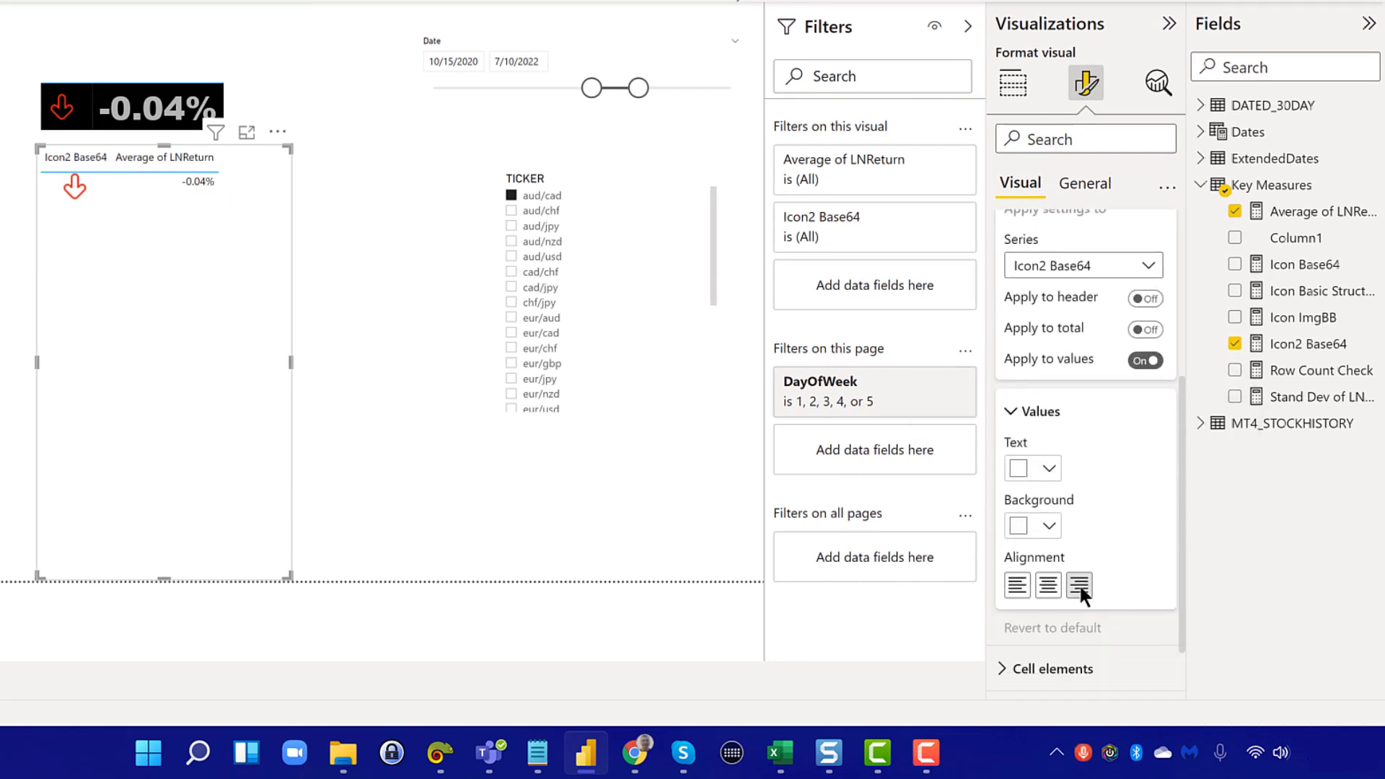
pyautogui.click(1044, 528)
pyautogui.click(1094, 432)
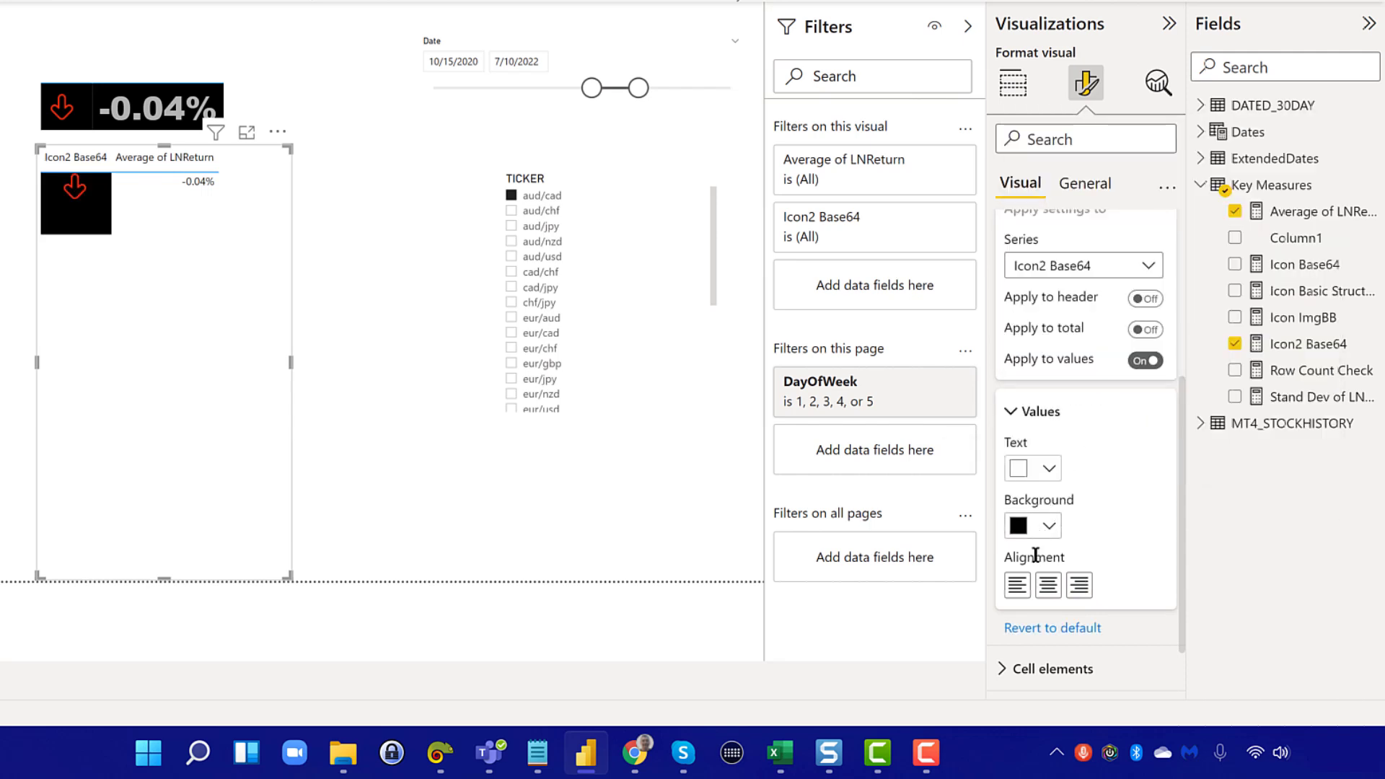
pyautogui.click(1045, 588)
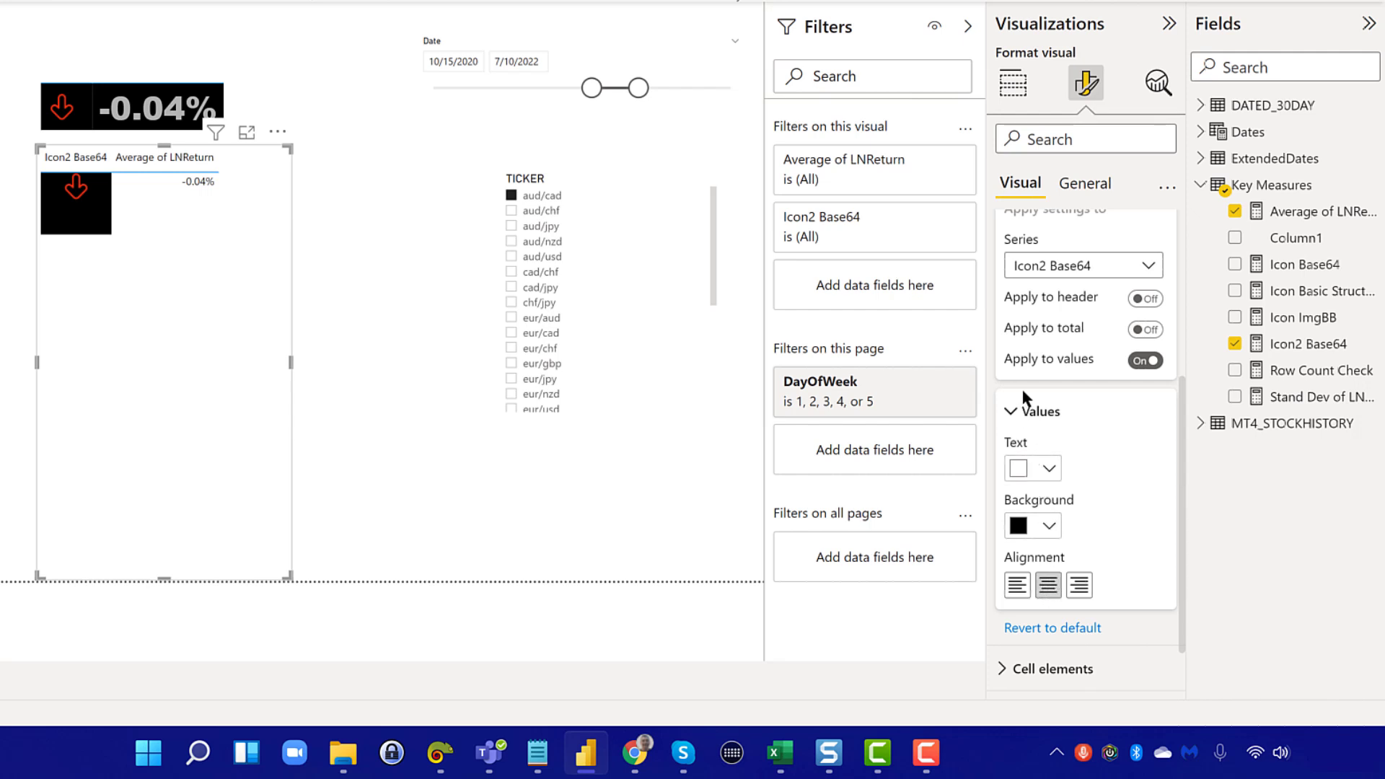
# Format the Average of LNReturn column with grey text, black background and center alignment
pyautogui.click(1087, 259)
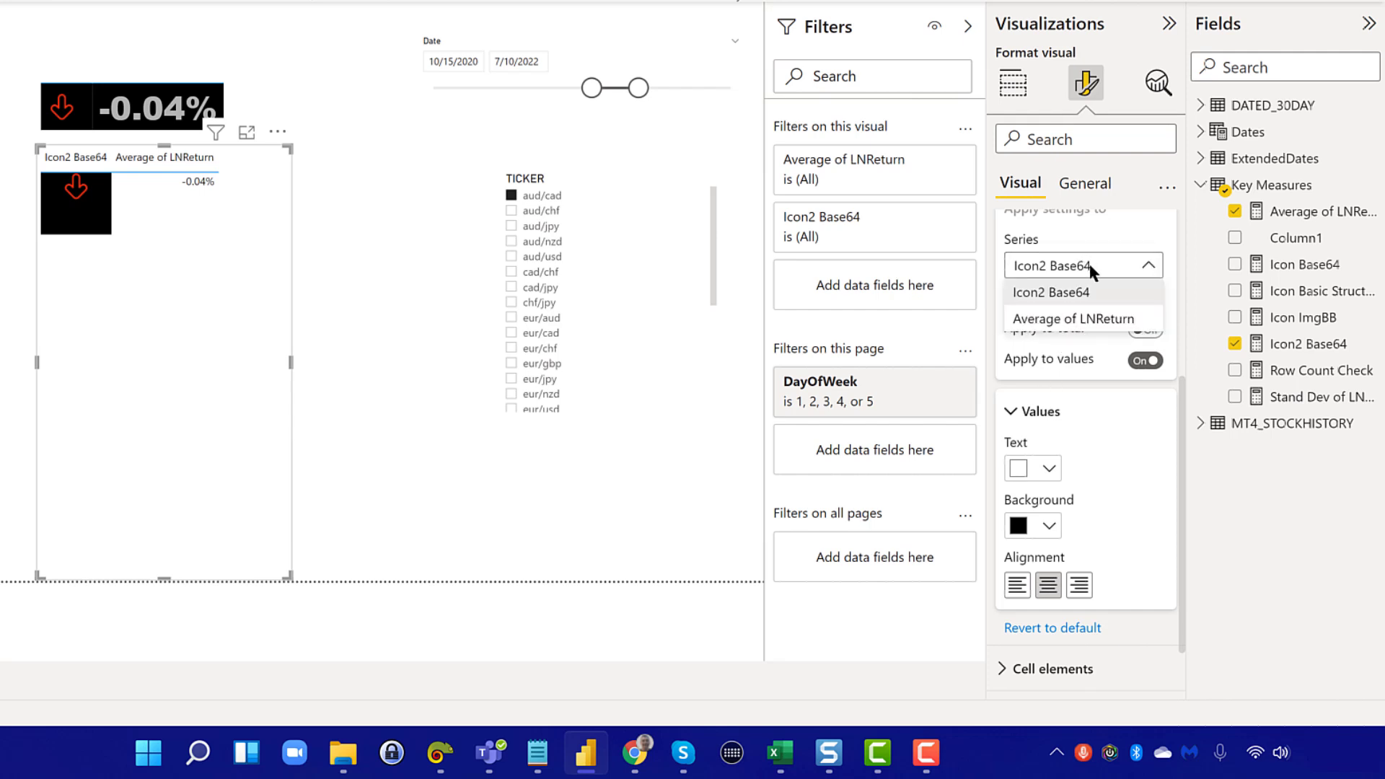
pyautogui.click(1097, 308)
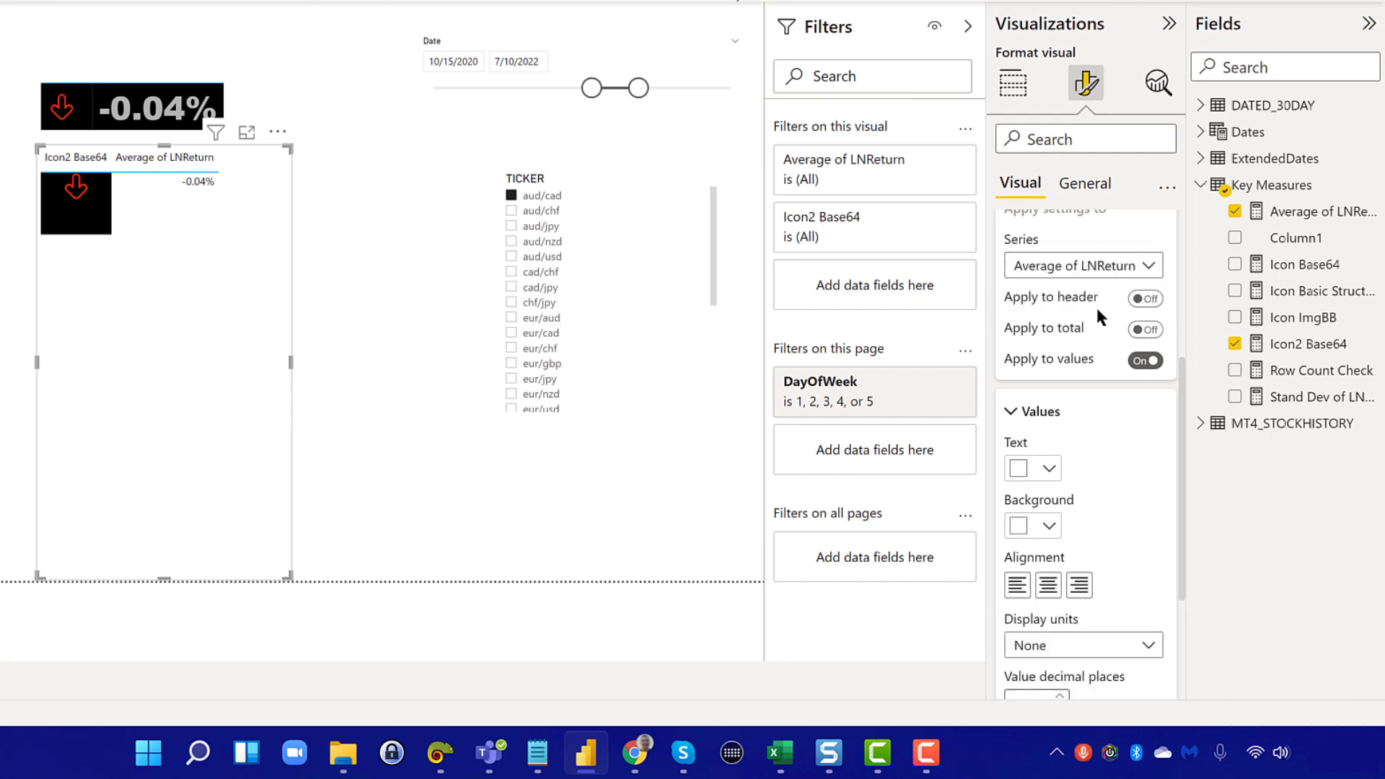
pyautogui.click(1047, 470)
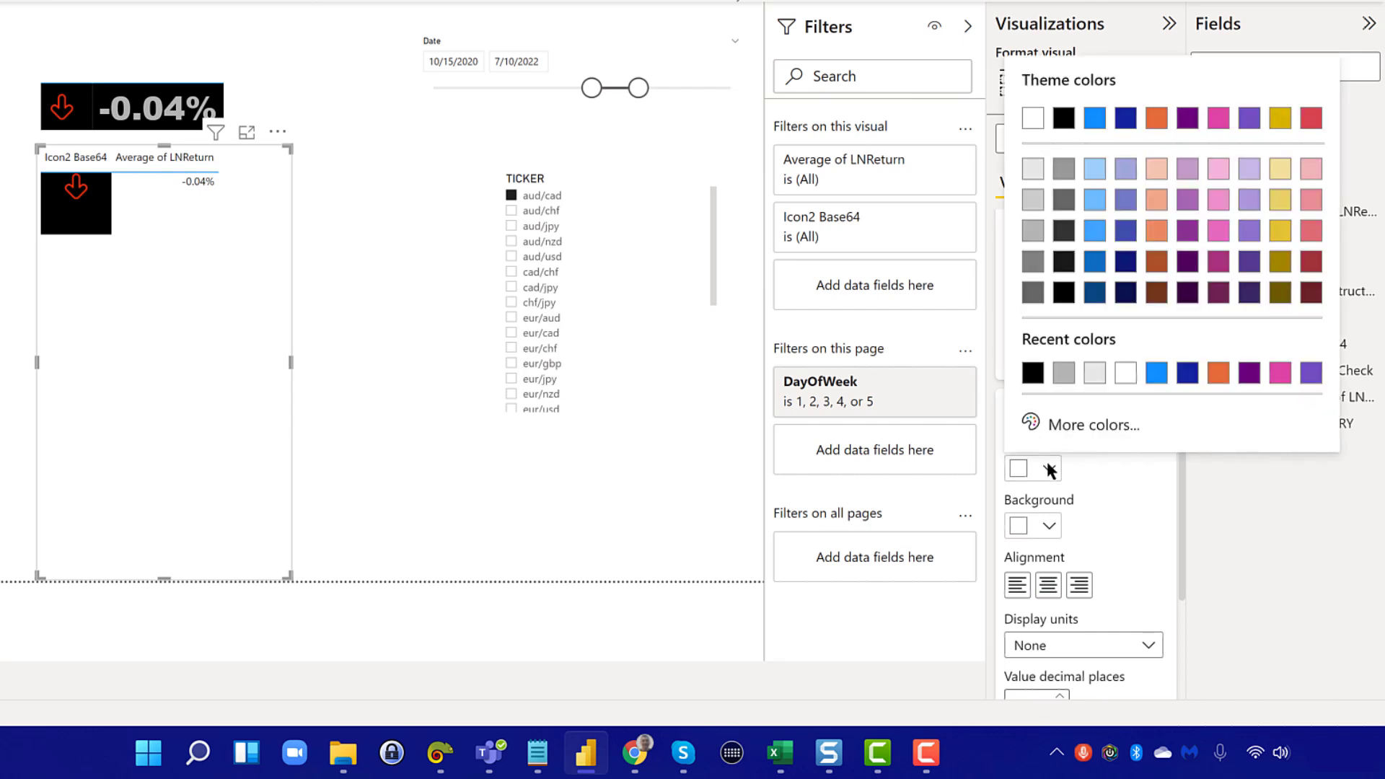
pyautogui.click(1065, 372)
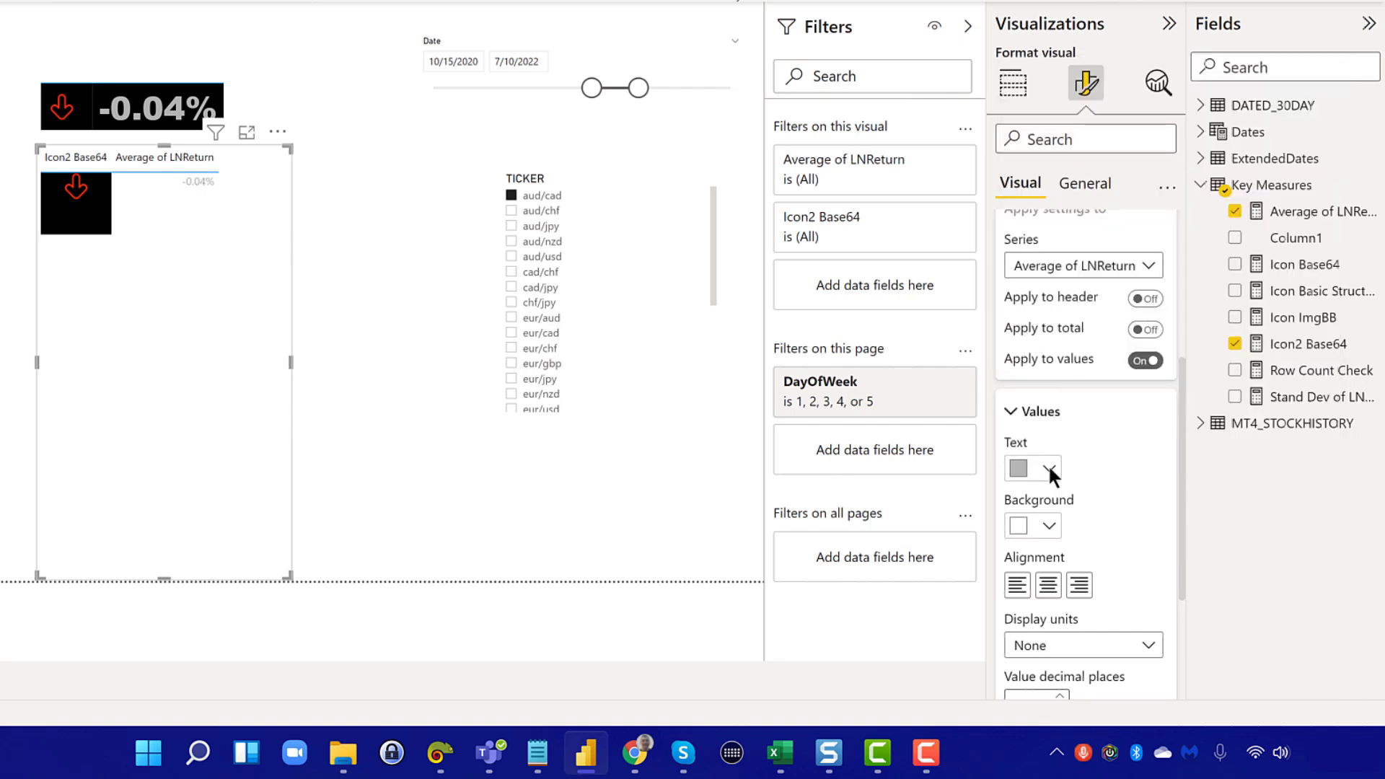
pyautogui.click(1044, 519)
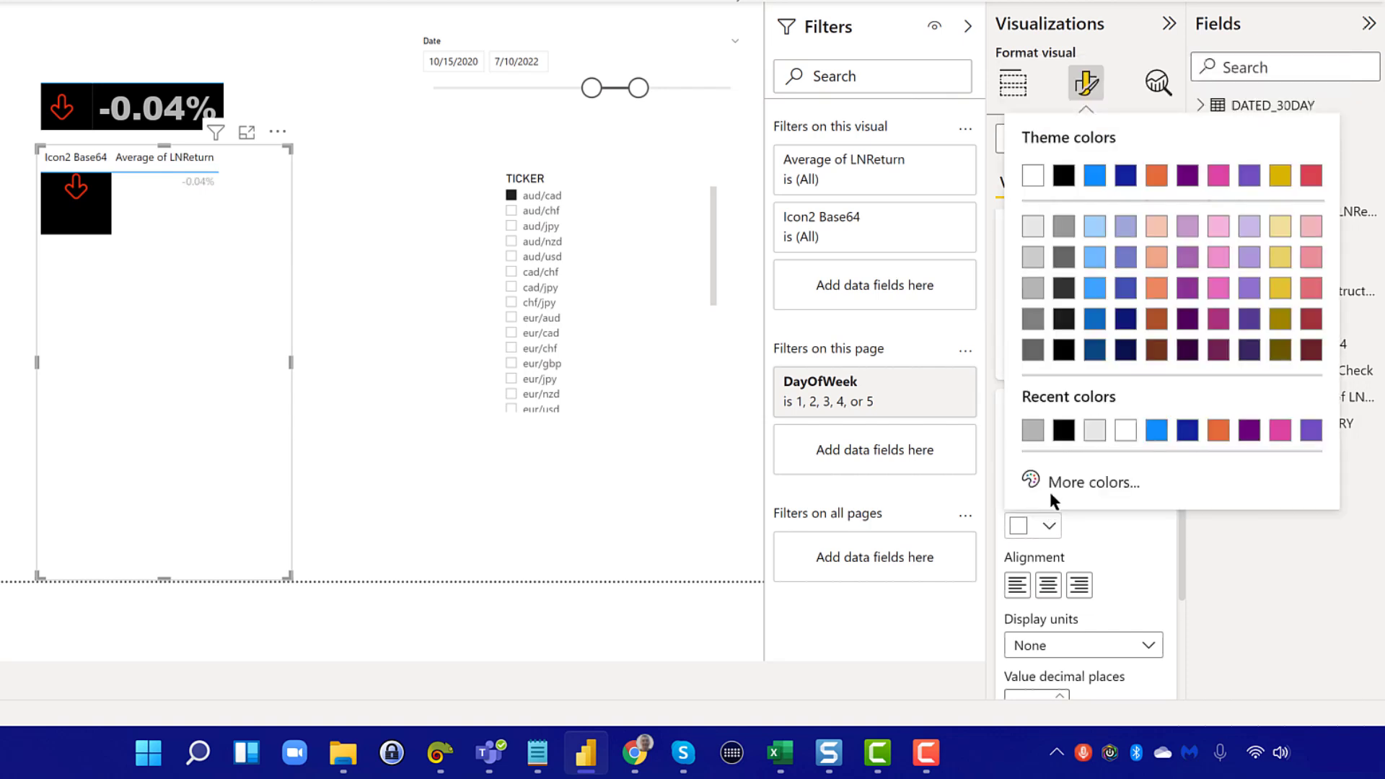
pyautogui.click(1065, 436)
pyautogui.click(1047, 584)
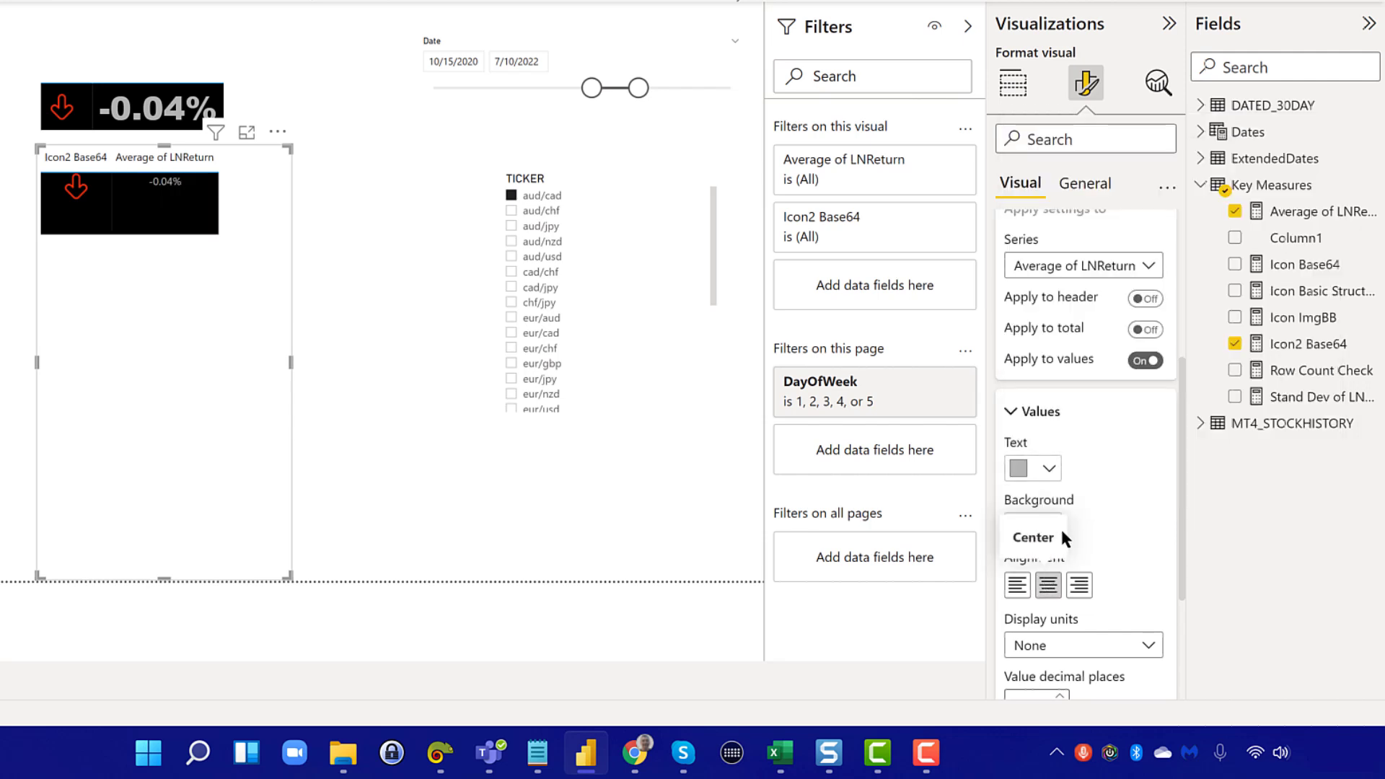
# Set the table's values font to Arial Black at 30 pt
pyautogui.scroll(5, 1062, 462)
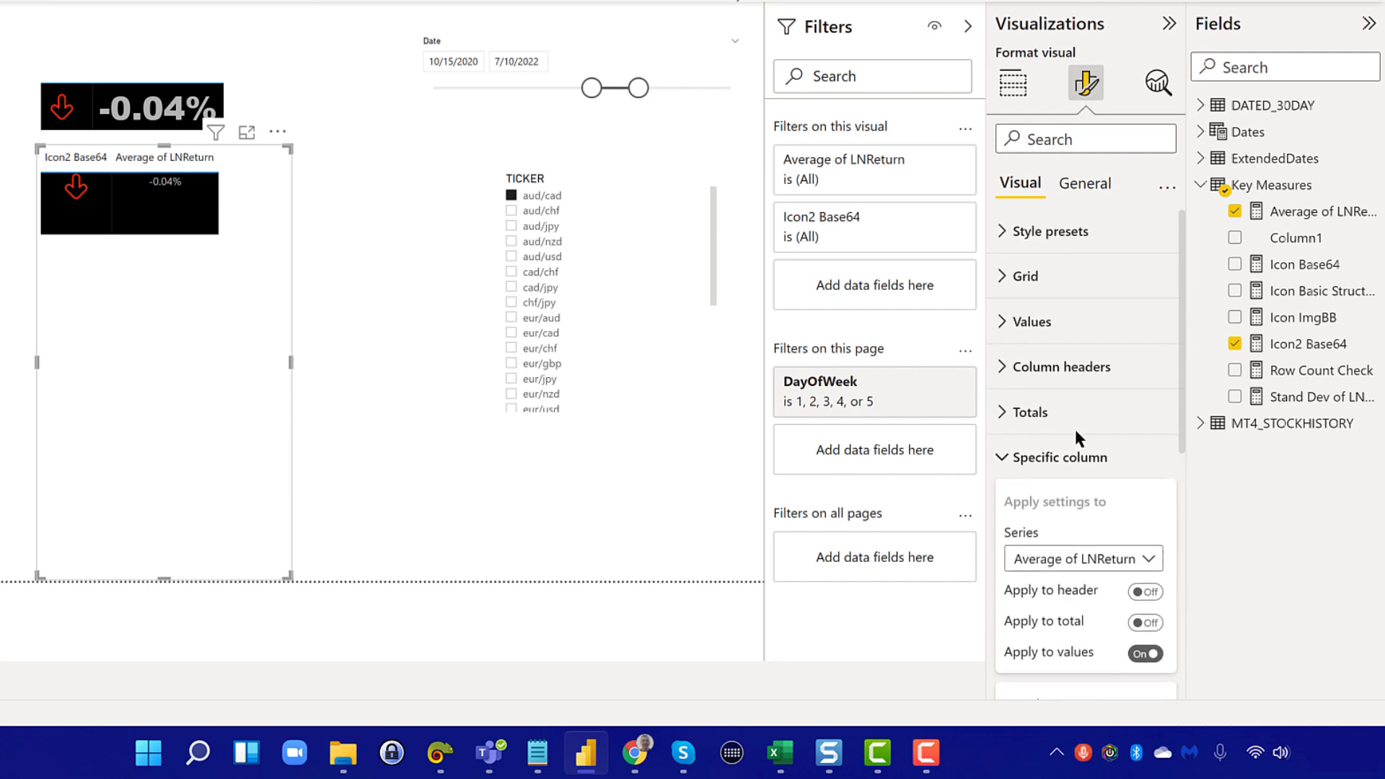
pyautogui.scroll(-3, 1073, 436)
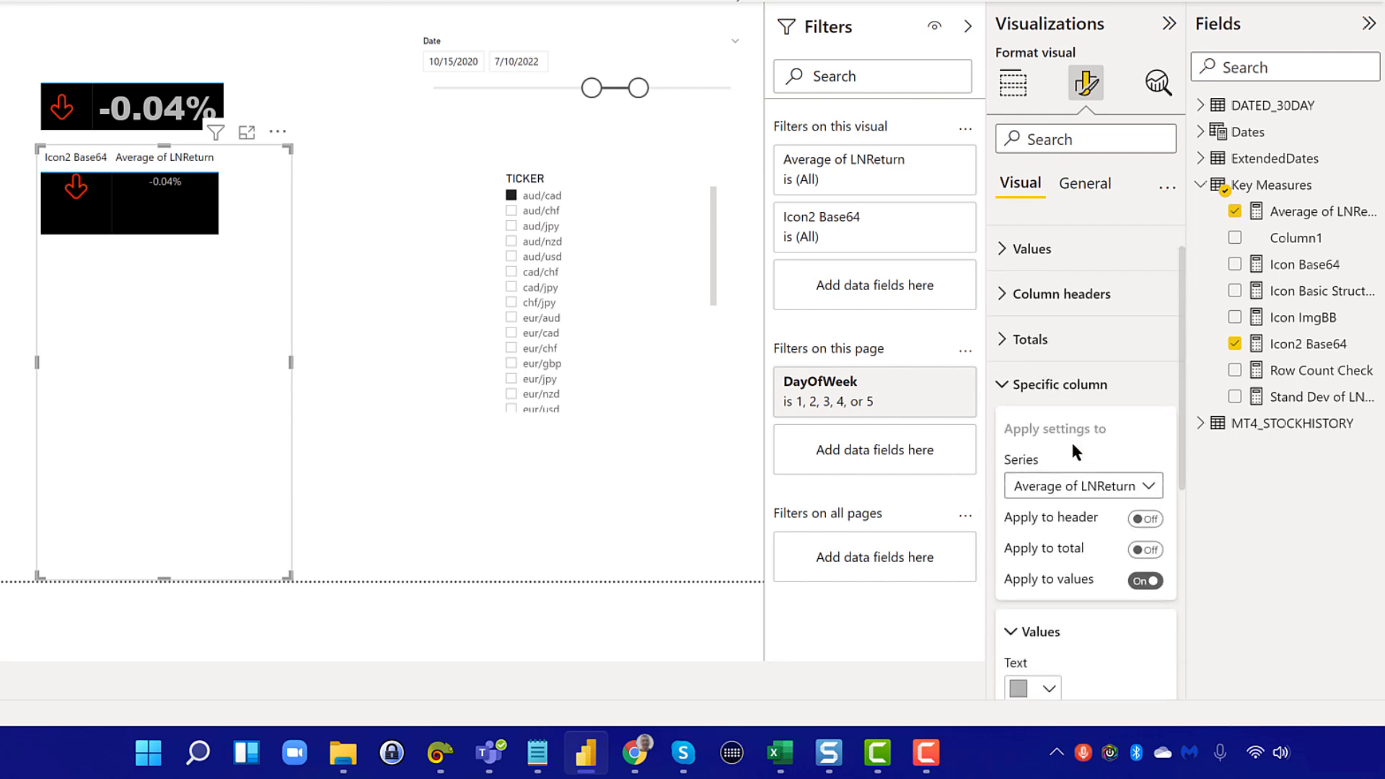
pyautogui.scroll(-2, 1074, 453)
pyautogui.click(1072, 443)
pyautogui.click(1066, 323)
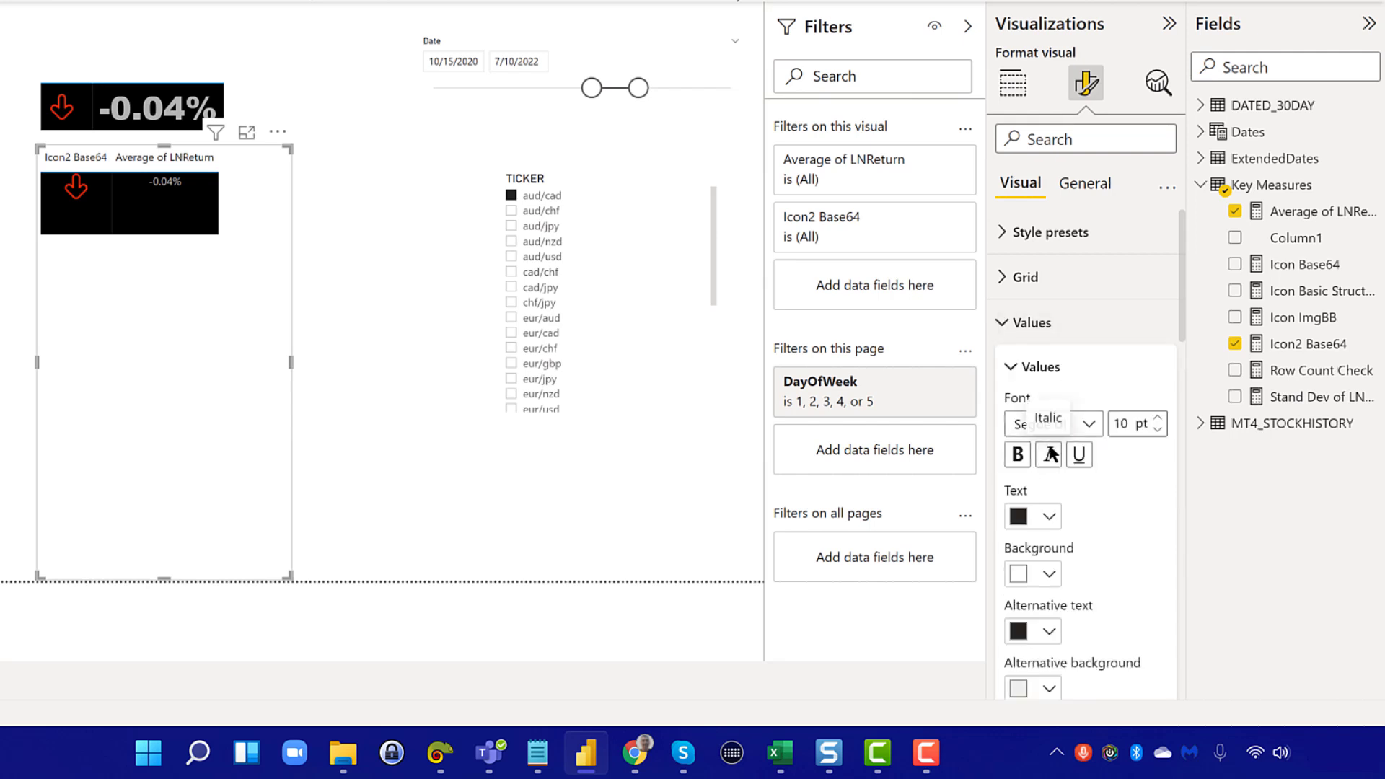
pyautogui.click(1083, 423)
pyautogui.scroll(3, 1063, 264)
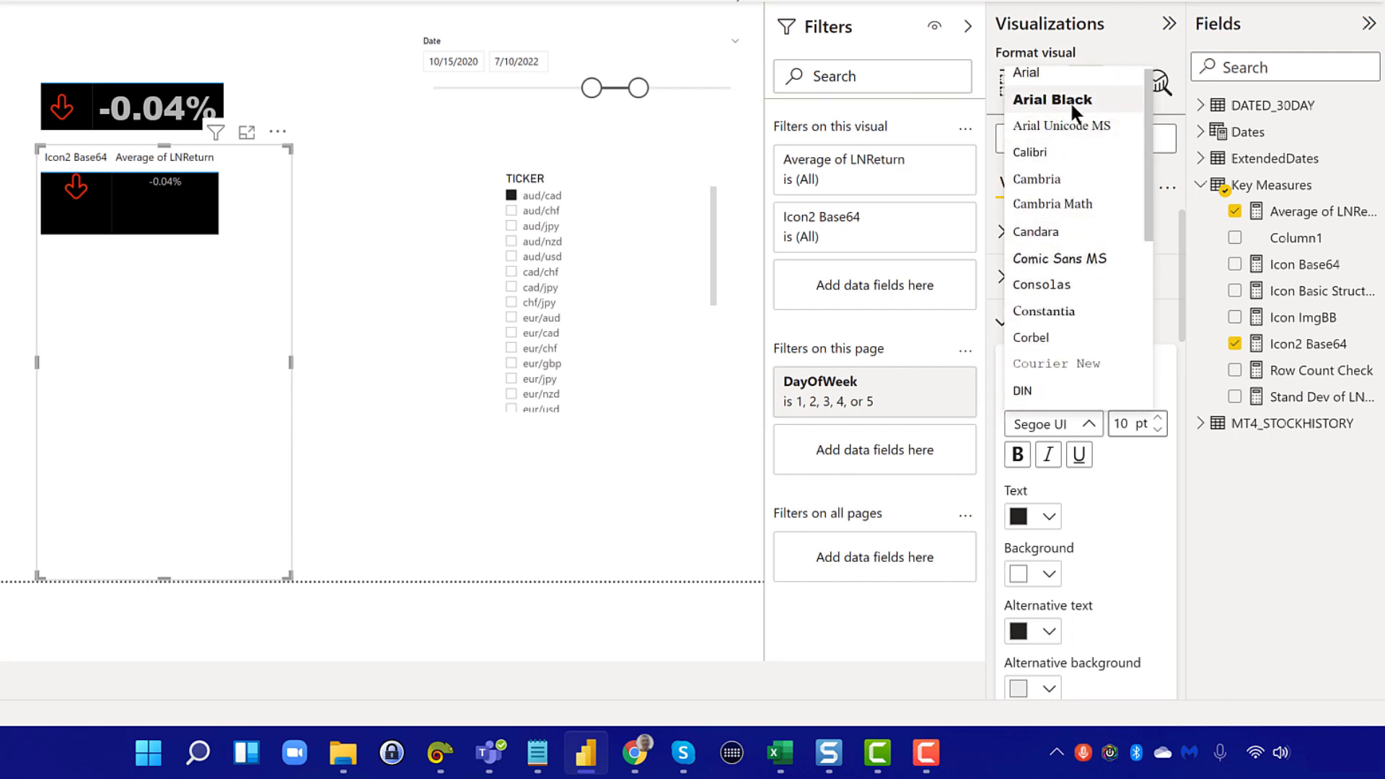
pyautogui.click(1070, 102)
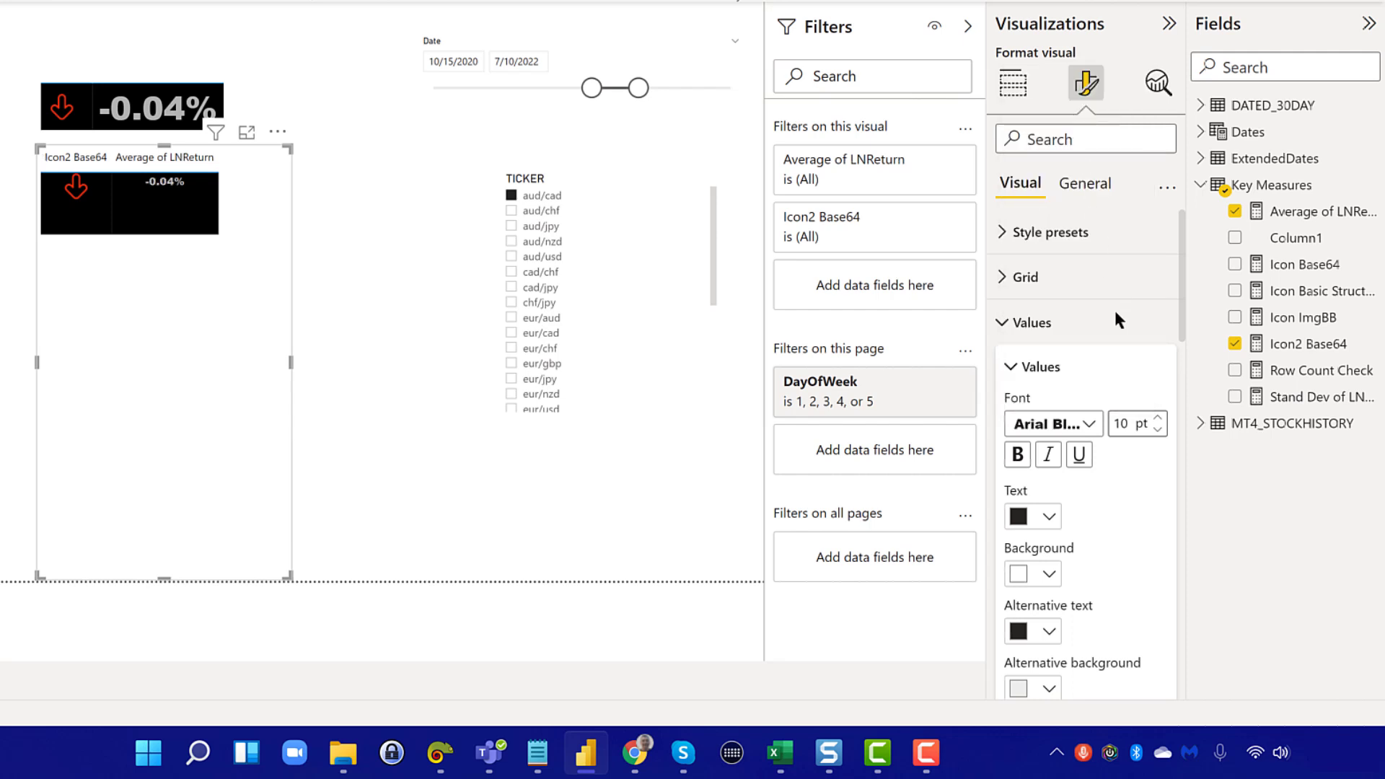
pyautogui.doubleClick(1120, 422)
pyautogui.write('30')
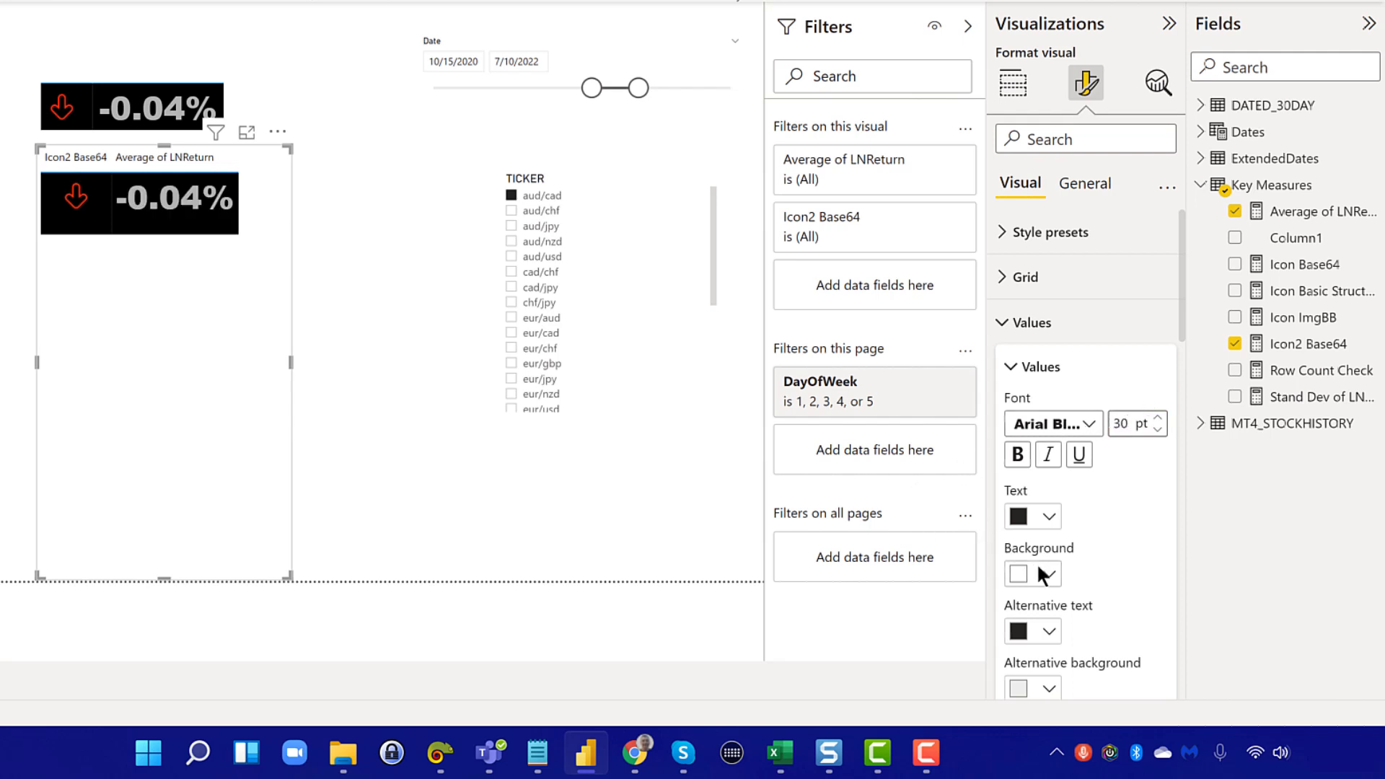
pyautogui.scroll(-3, 1036, 561)
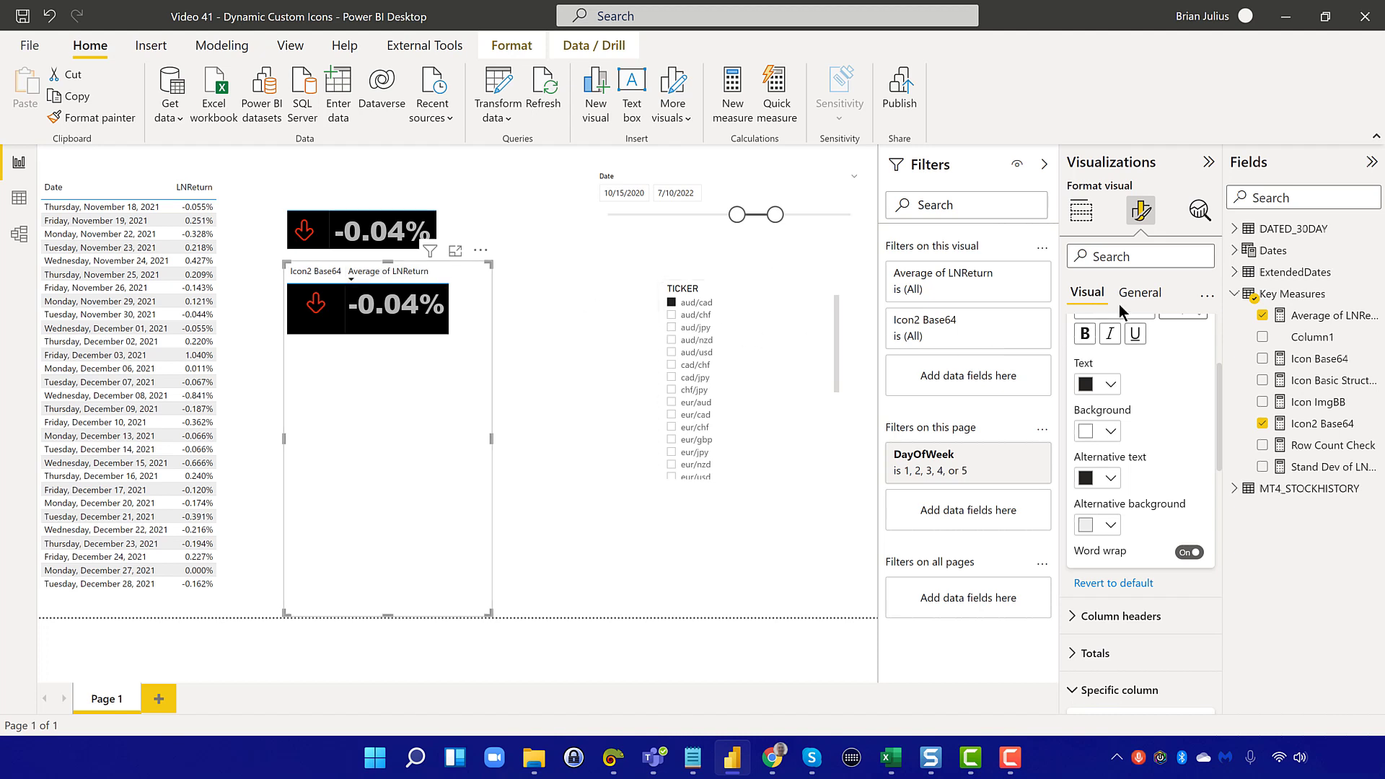
# Set the table's column header text to 8 pt in white
pyautogui.click(1122, 618)
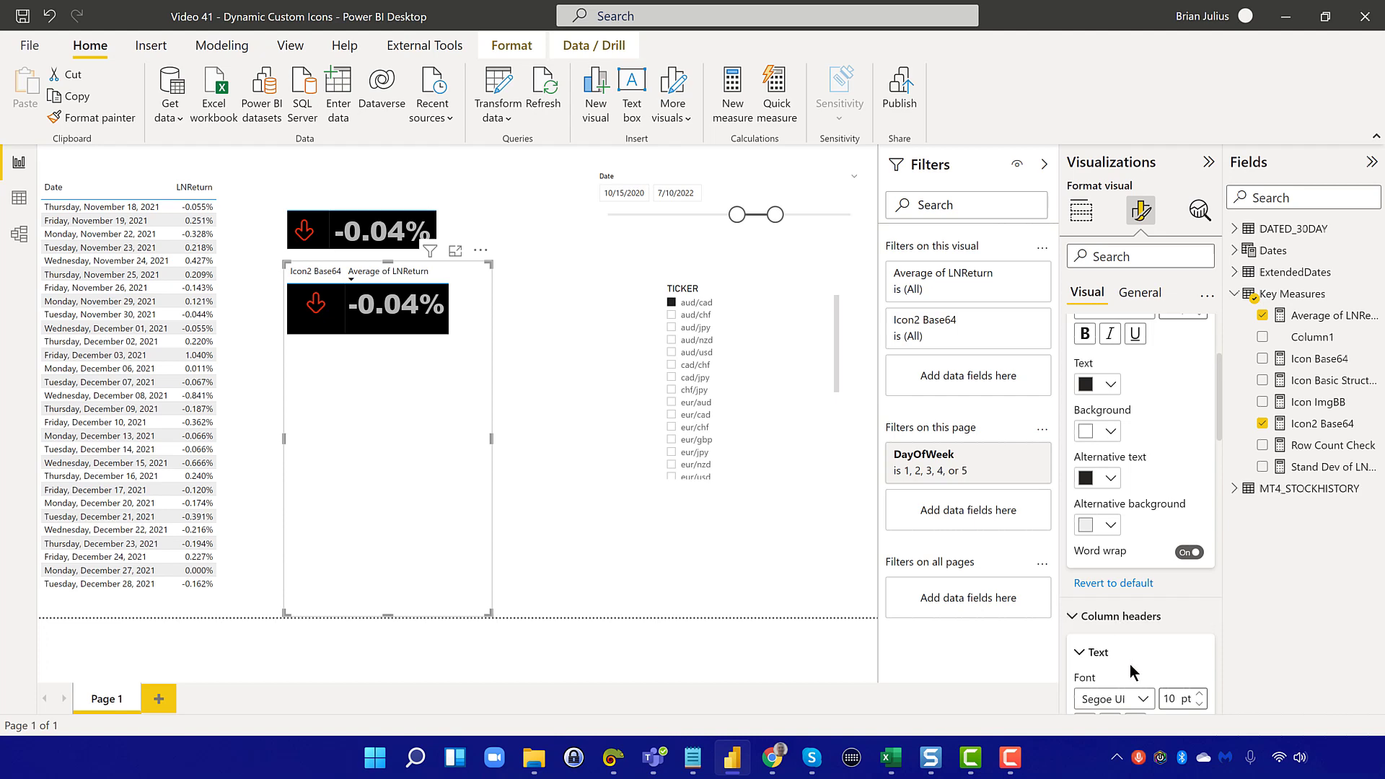
pyautogui.scroll(-2, 1128, 664)
pyautogui.click(1199, 583)
pyautogui.click(1199, 584)
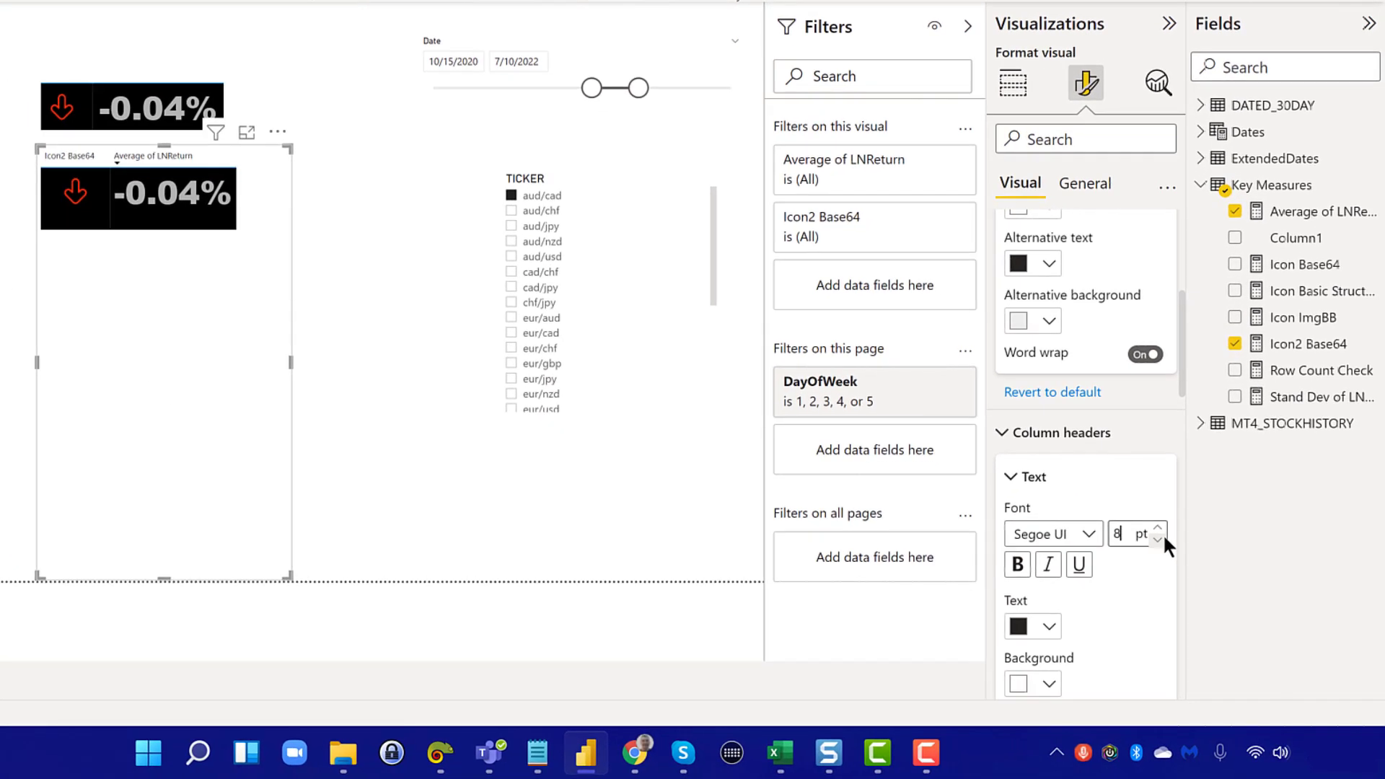
pyautogui.click(1049, 621)
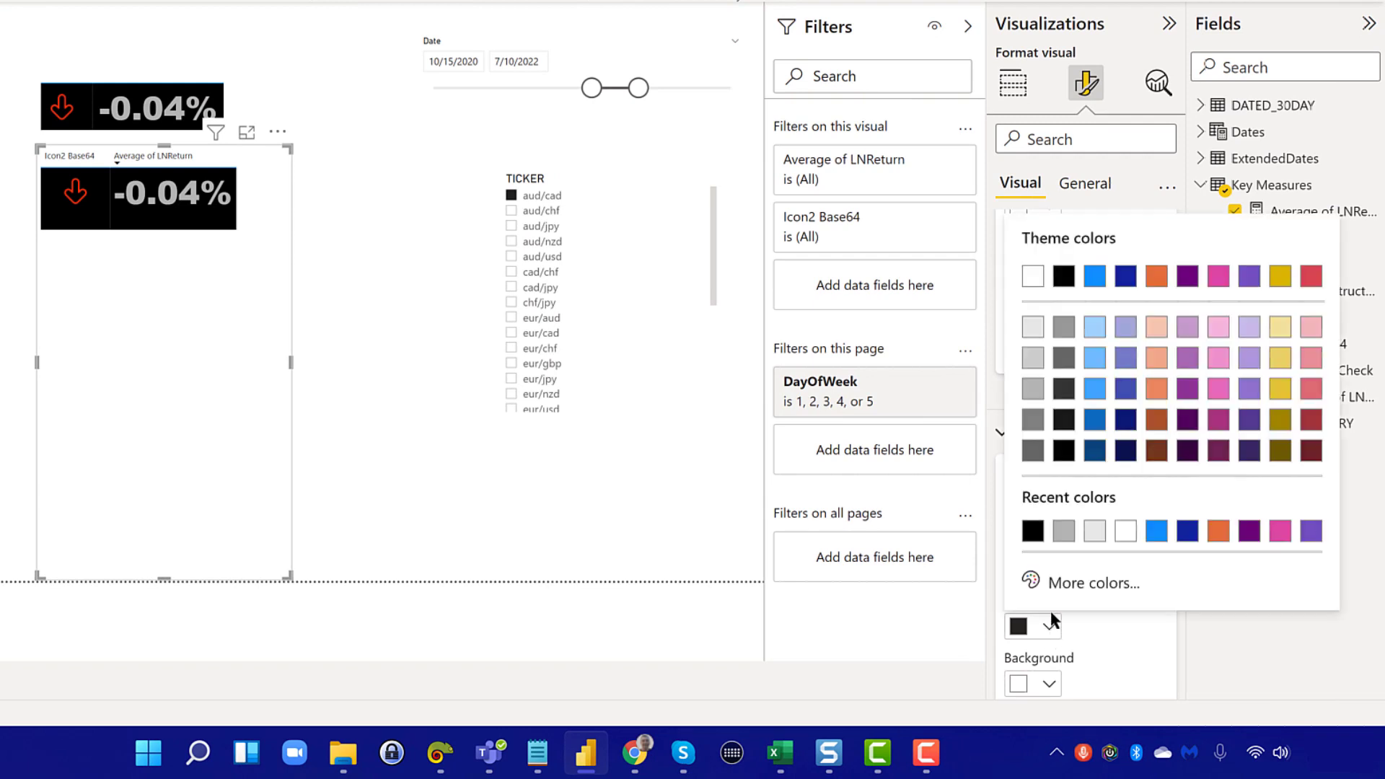
pyautogui.click(1128, 530)
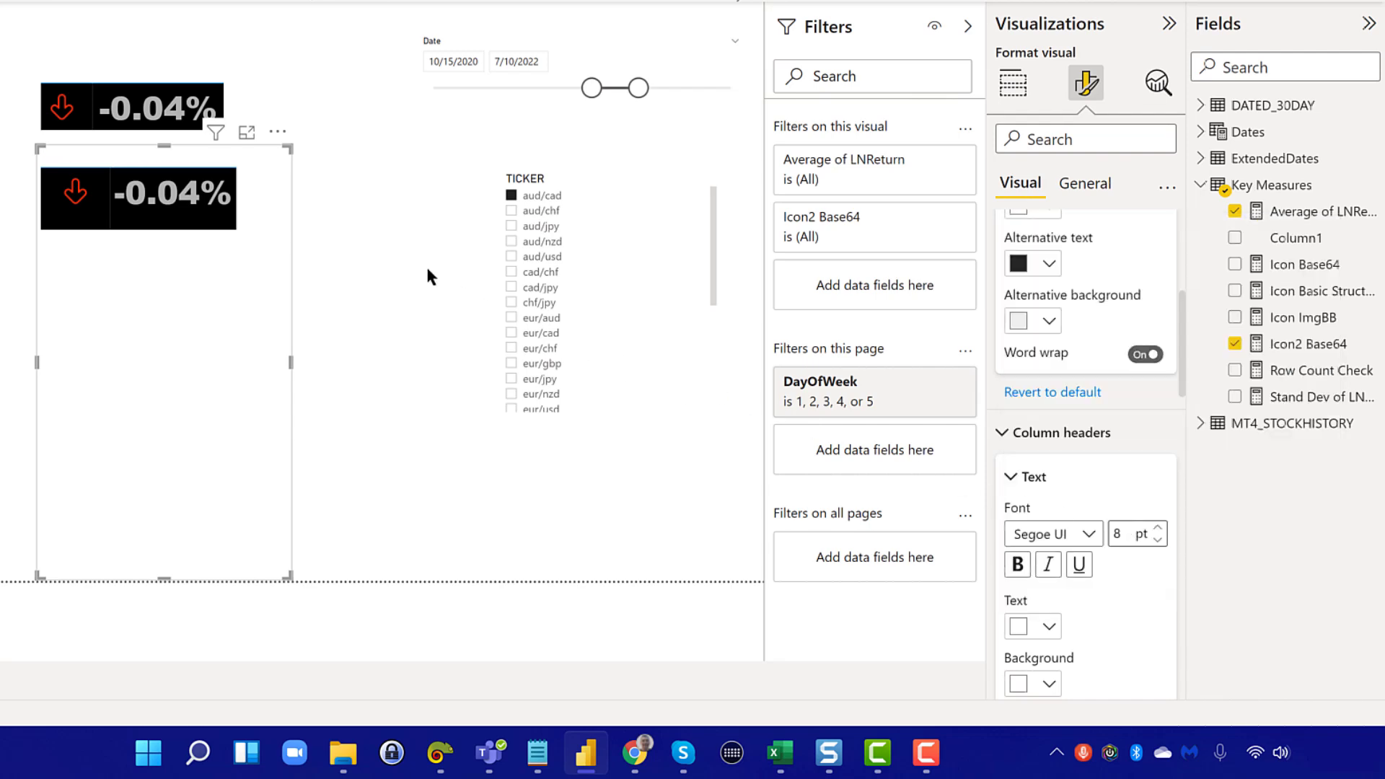
# Filter the report to the aud/chf ticker and nudge the lower table card up-left
pyautogui.click(365, 219)
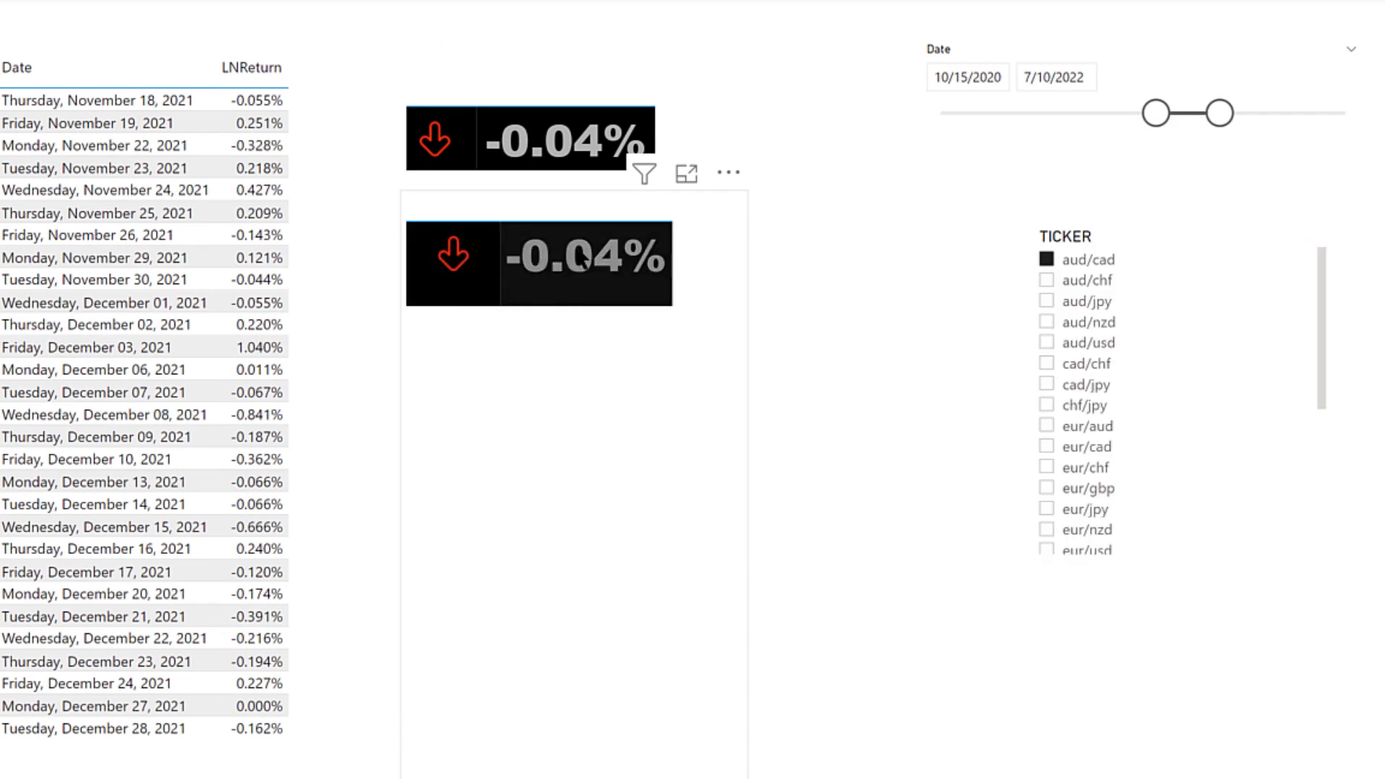
pyautogui.click(1092, 279)
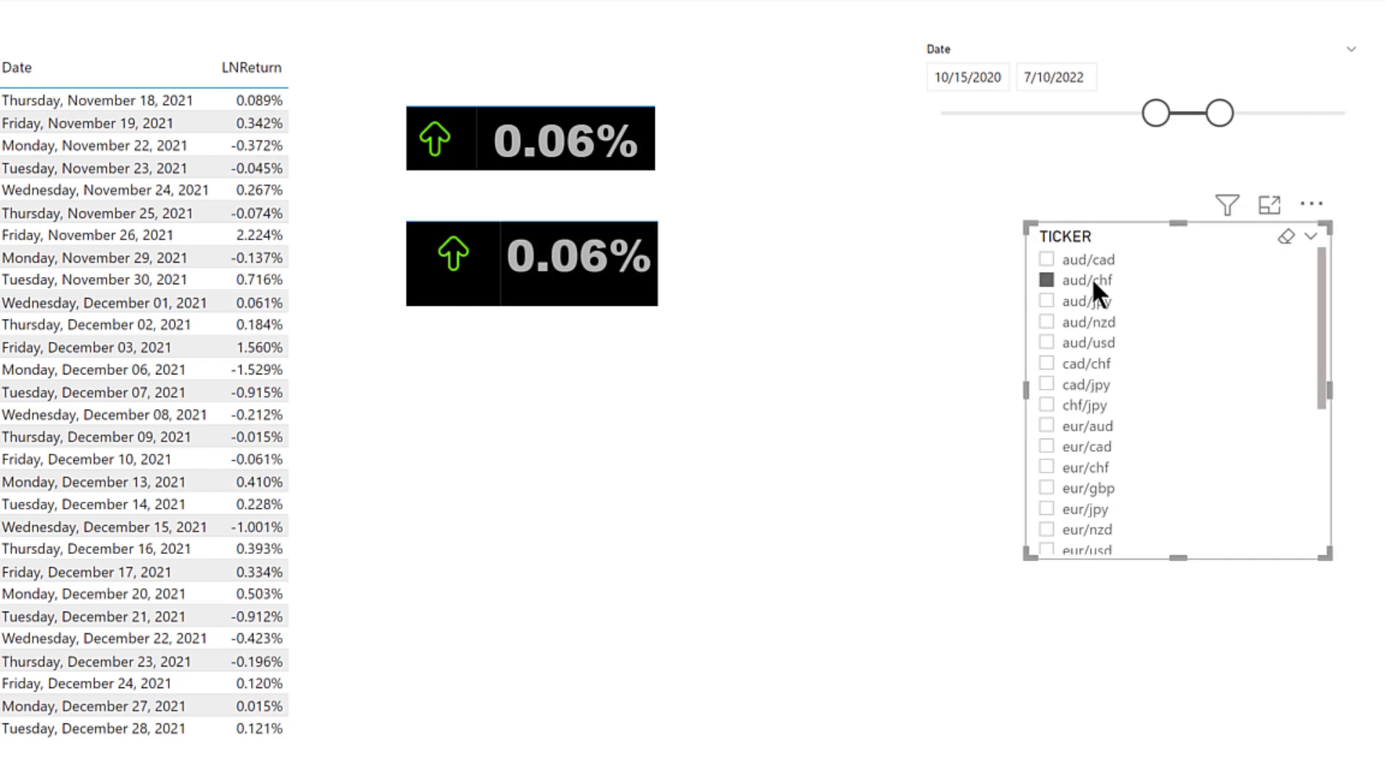
pyautogui.click(647, 309)
pyautogui.moveTo(647, 309); pyautogui.dragTo(599, 303)
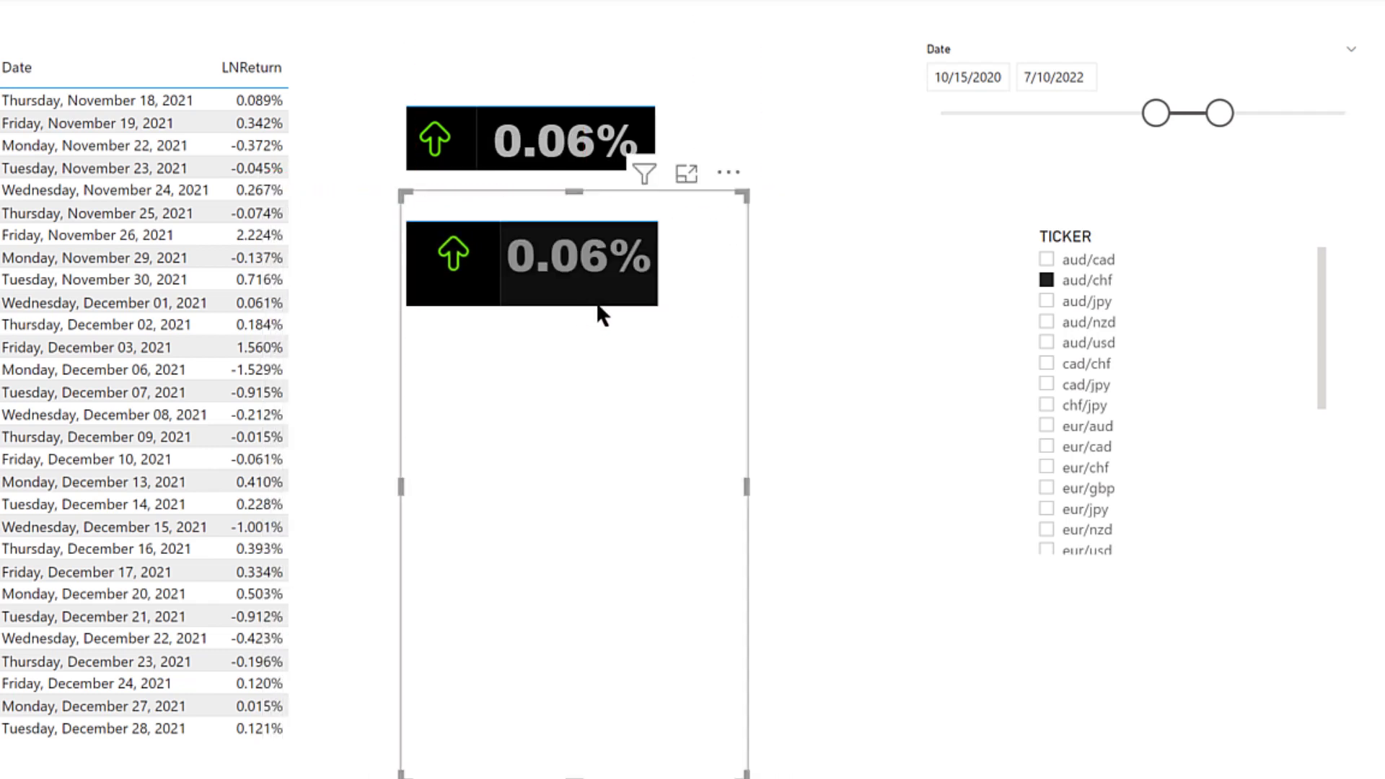
pyautogui.click(779, 325)
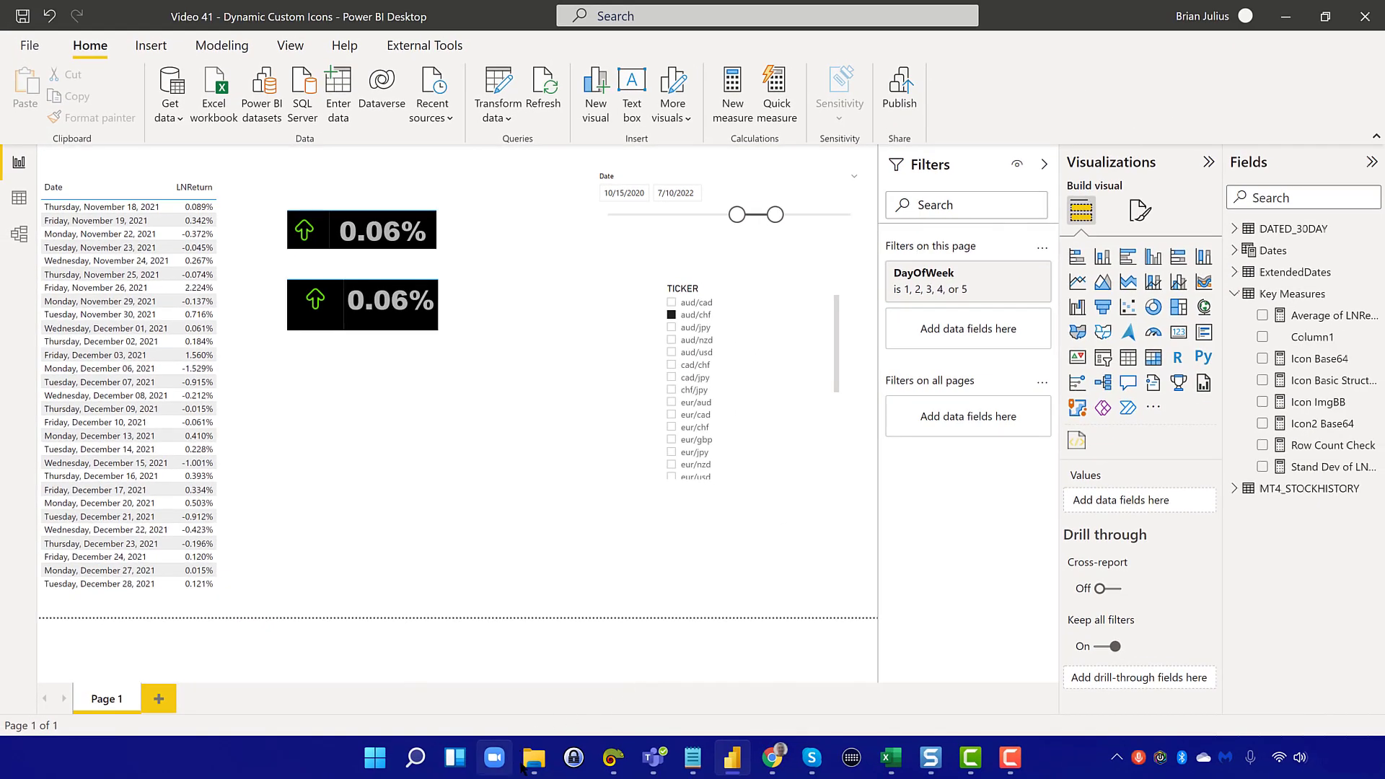
pyautogui.click(529, 757)
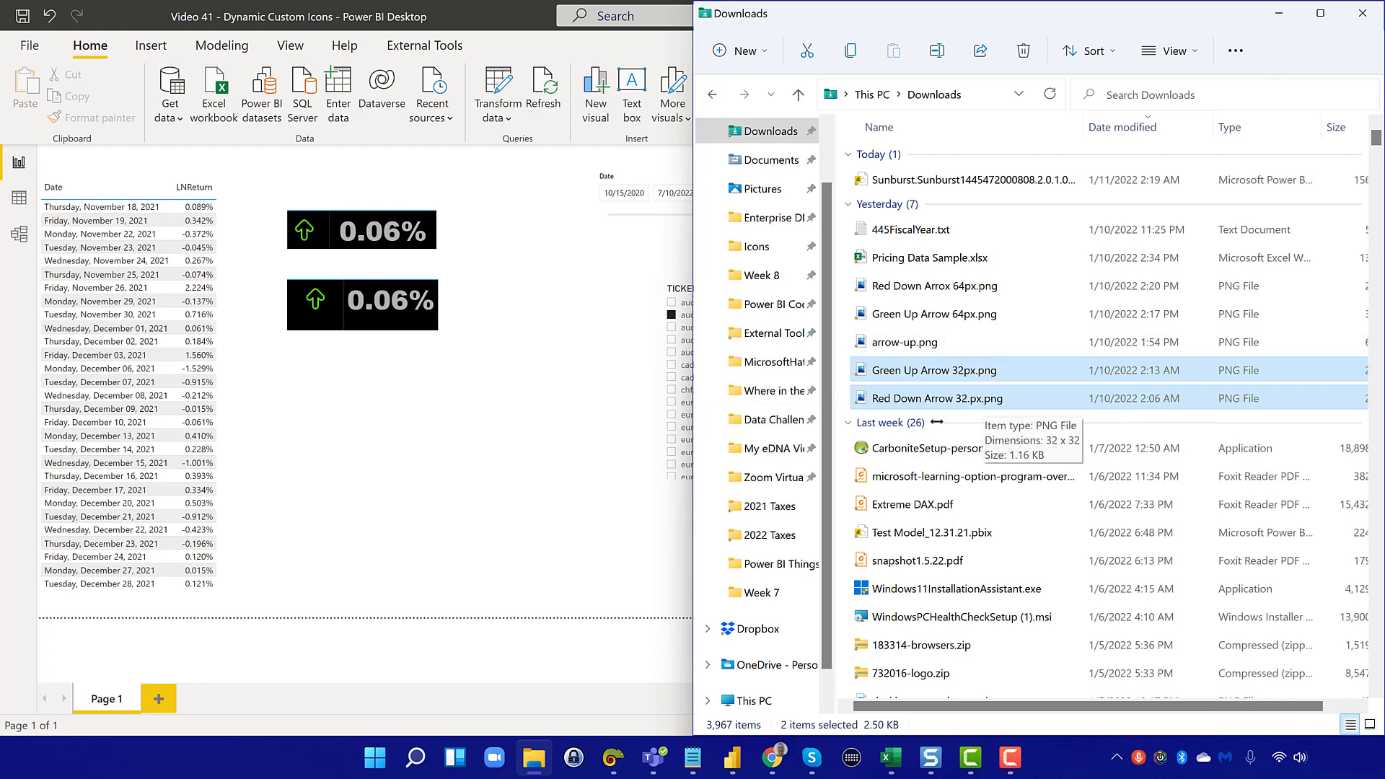
pyautogui.click(581, 514)
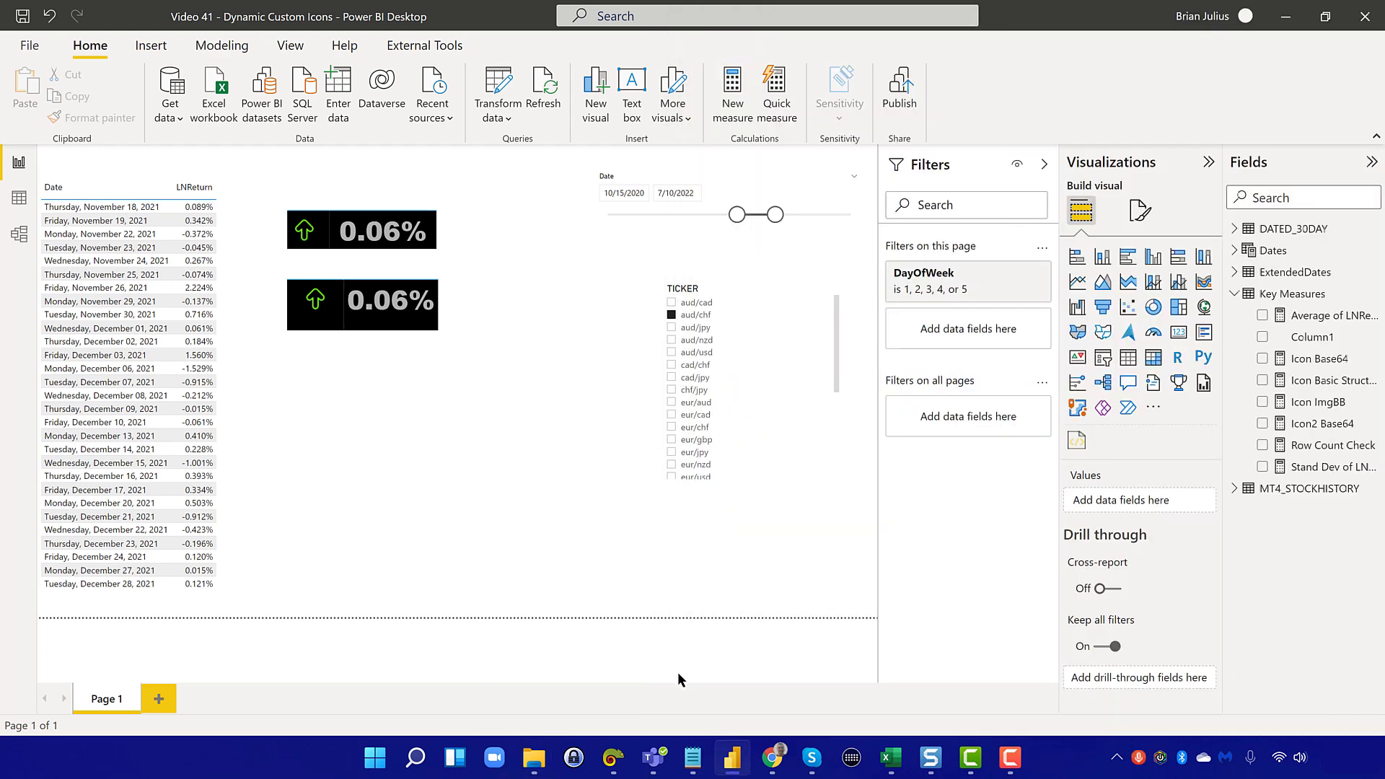
pyautogui.moveTo(766, 770)
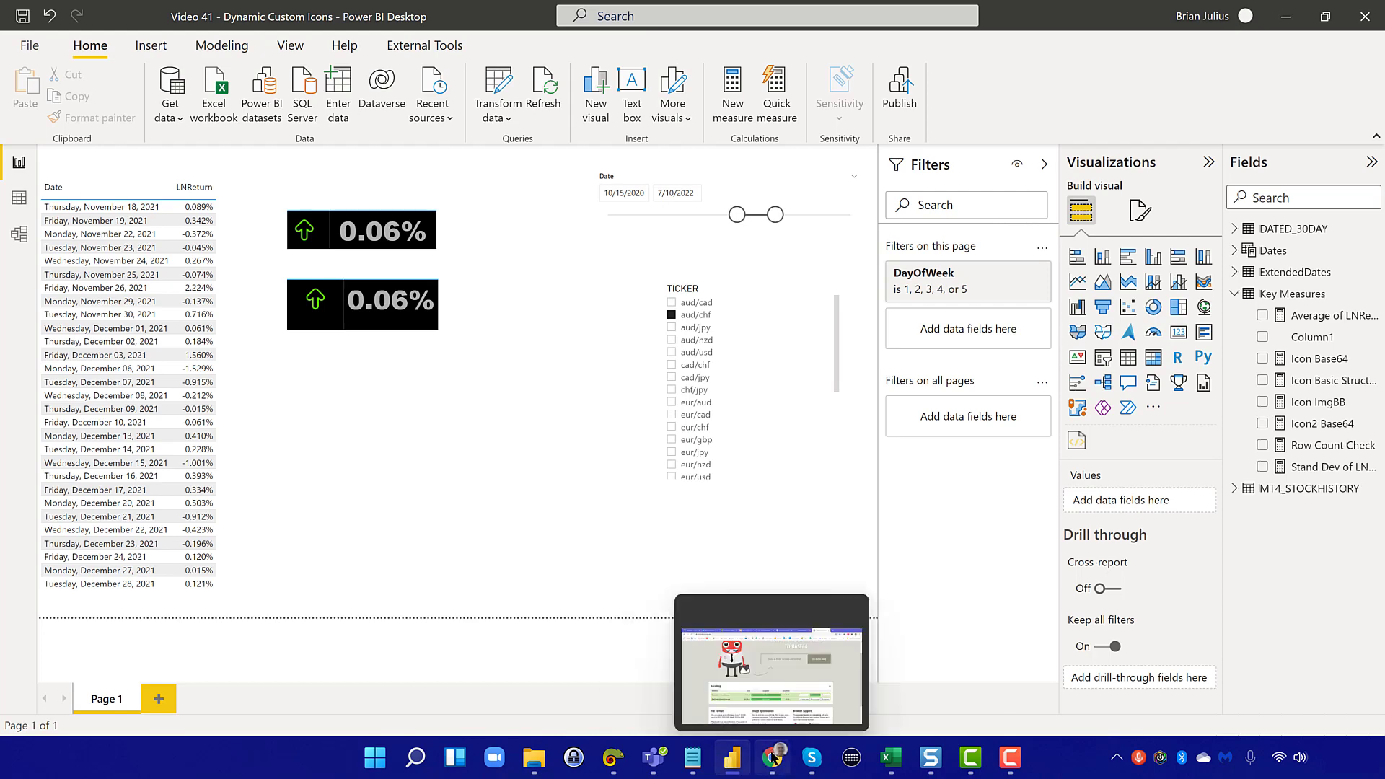
# Copy the direct image link for Red-Down-Arrow-32-px from the ImgBB gallery, then return to Power BI
pyautogui.click(772, 758)
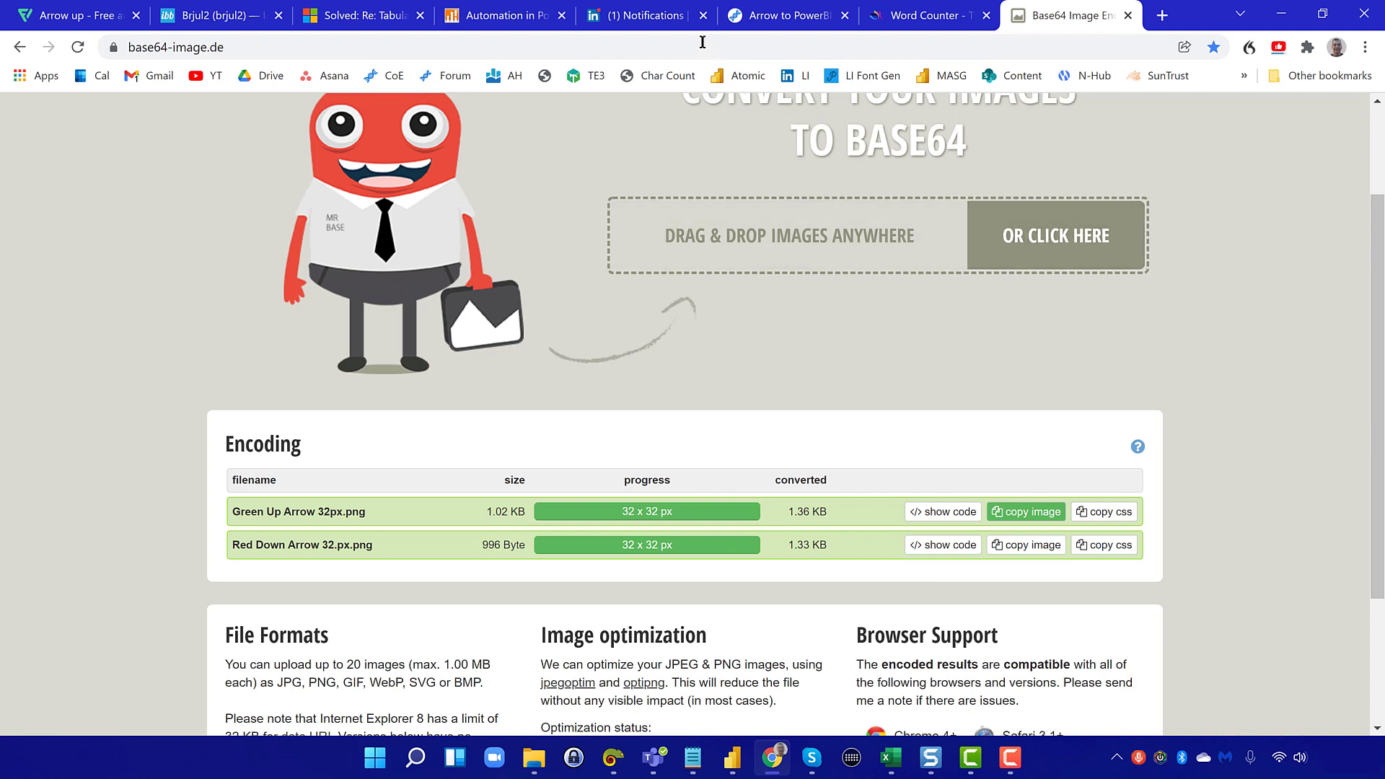
pyautogui.click(195, 9)
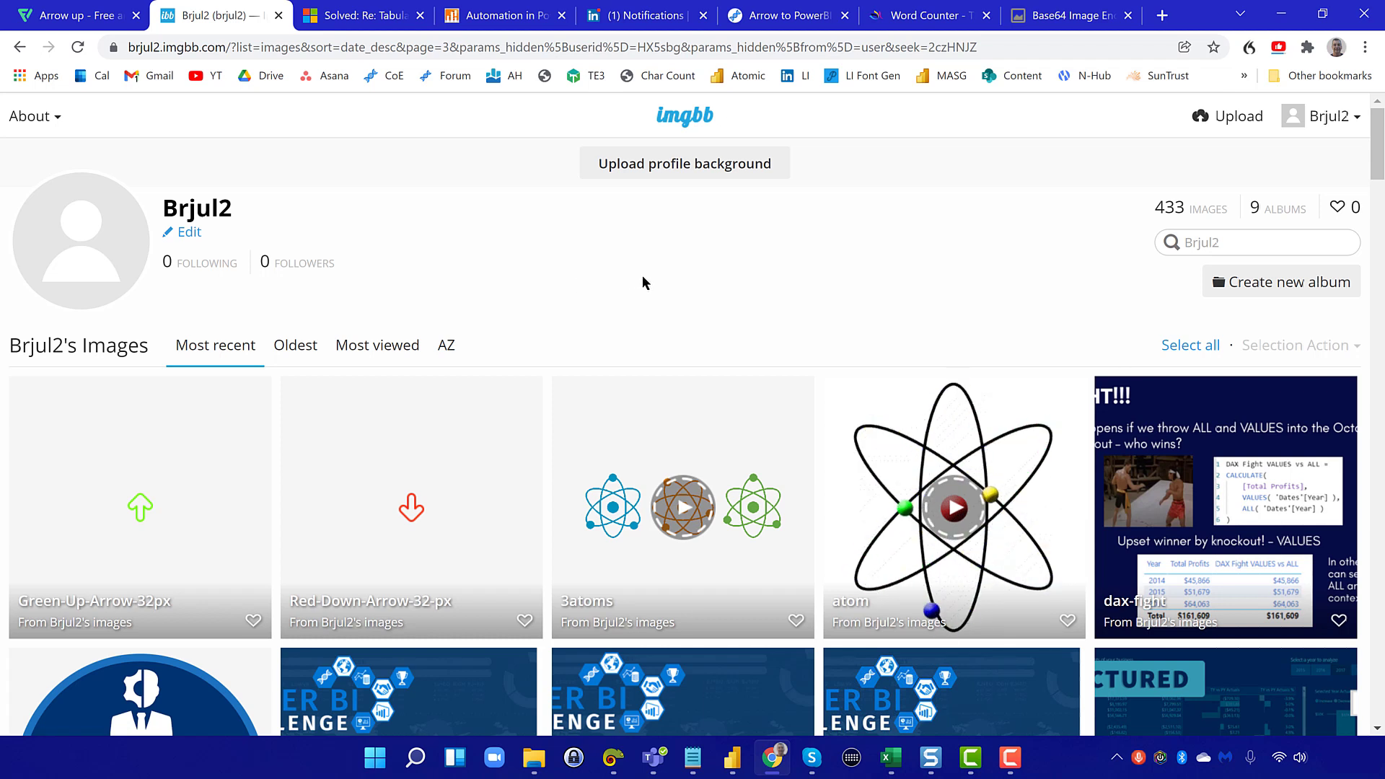
pyautogui.moveTo(209, 465)
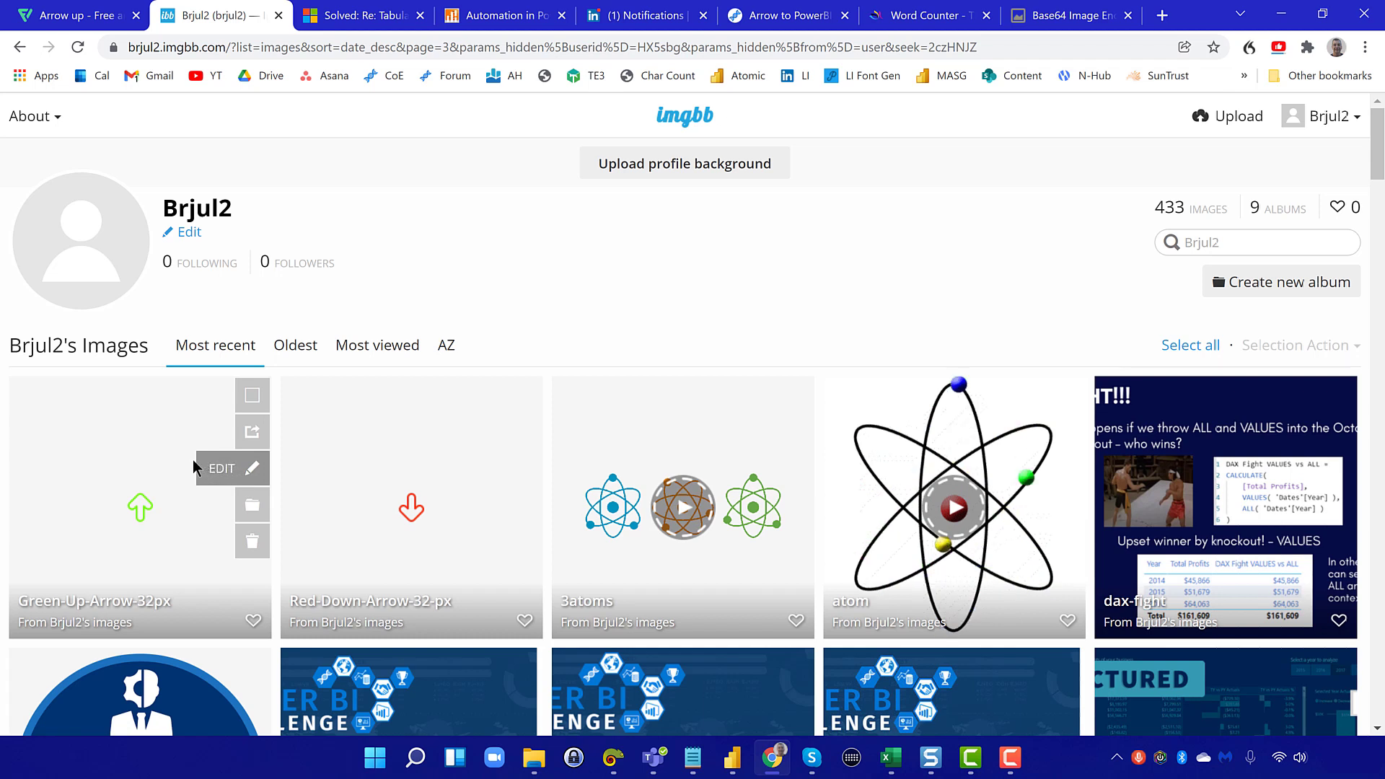
pyautogui.moveTo(444, 436)
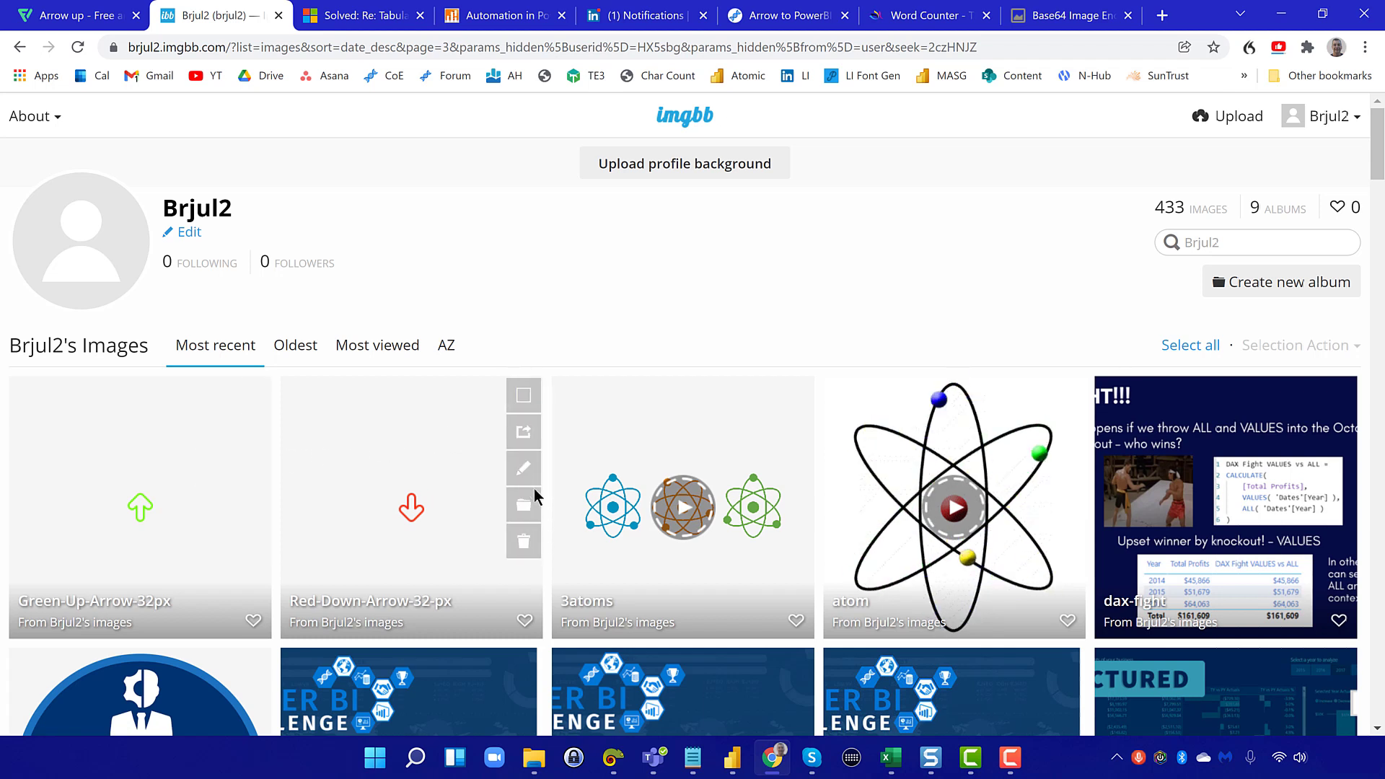
pyautogui.click(529, 432)
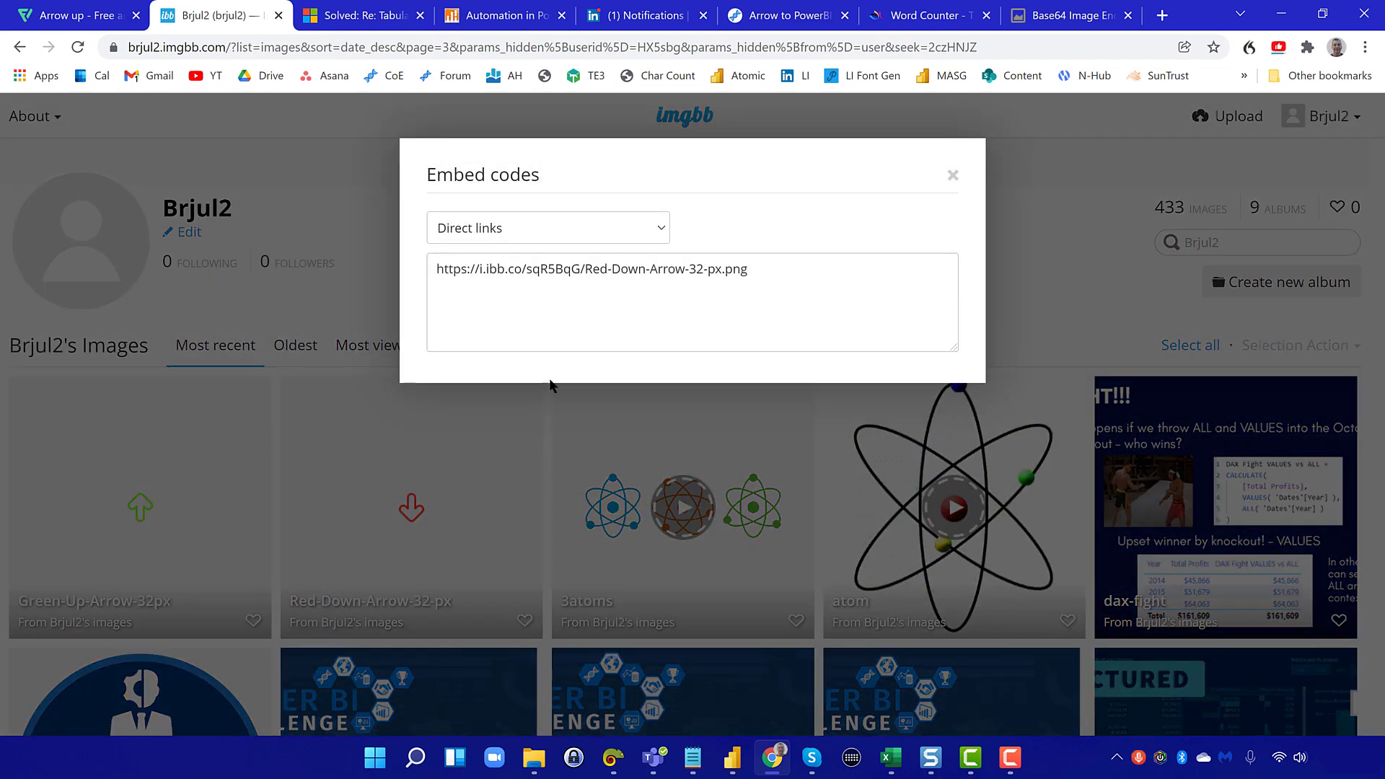
pyautogui.click(661, 226)
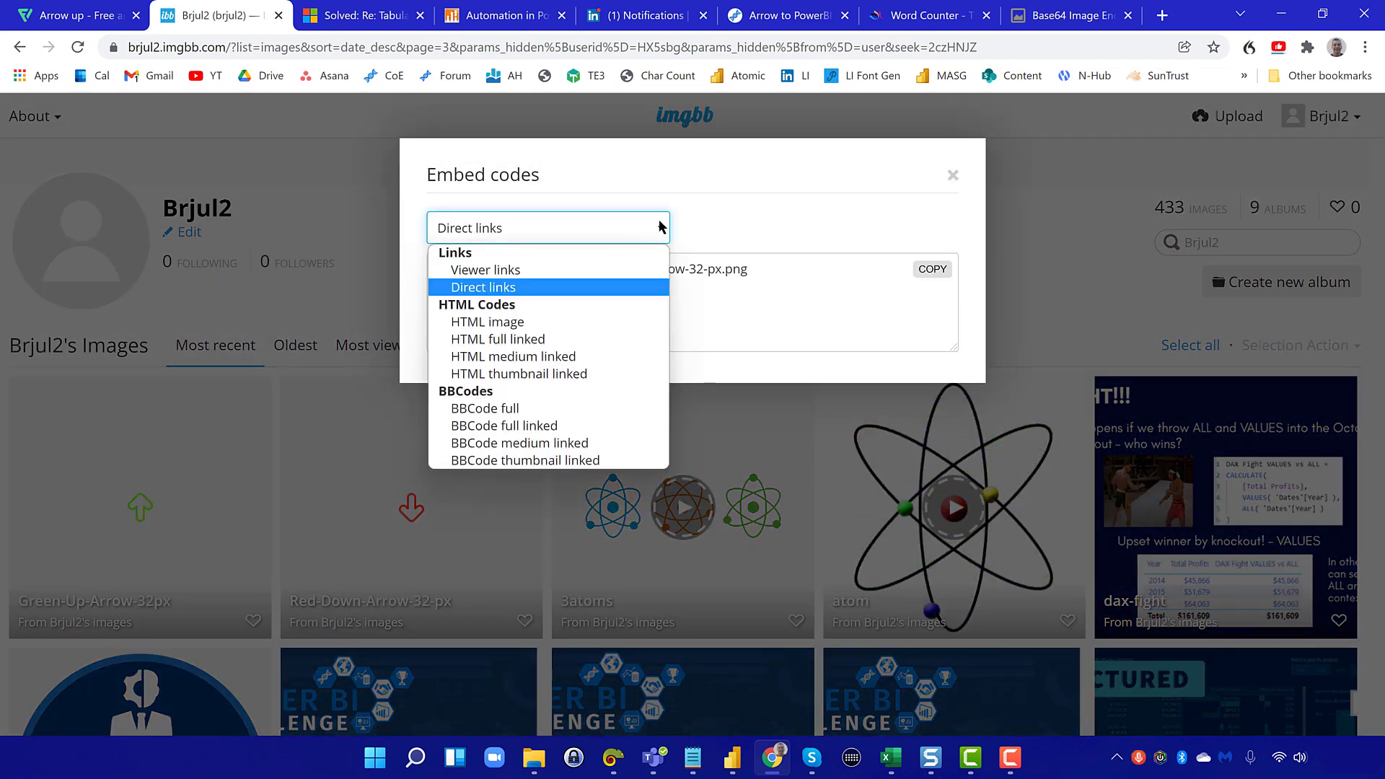
pyautogui.click(626, 269)
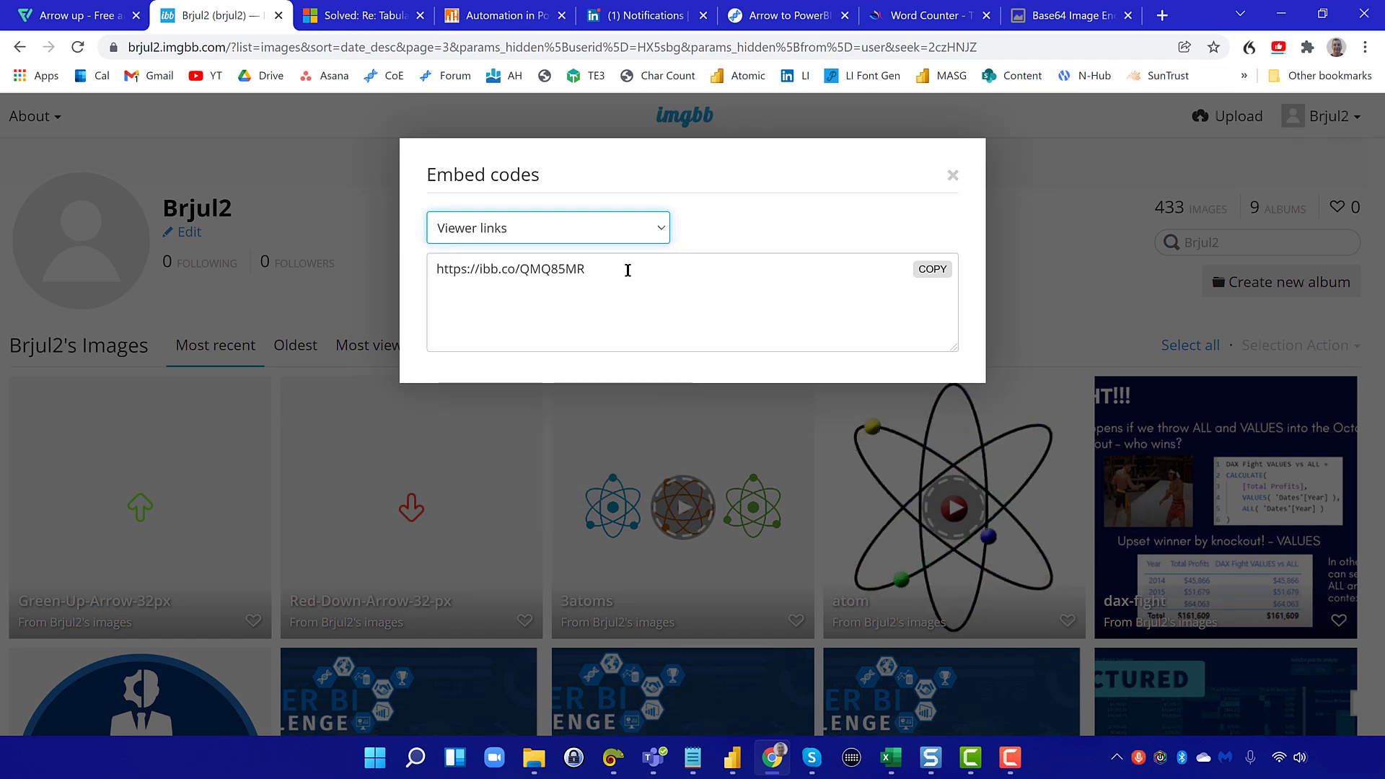
pyautogui.click(653, 234)
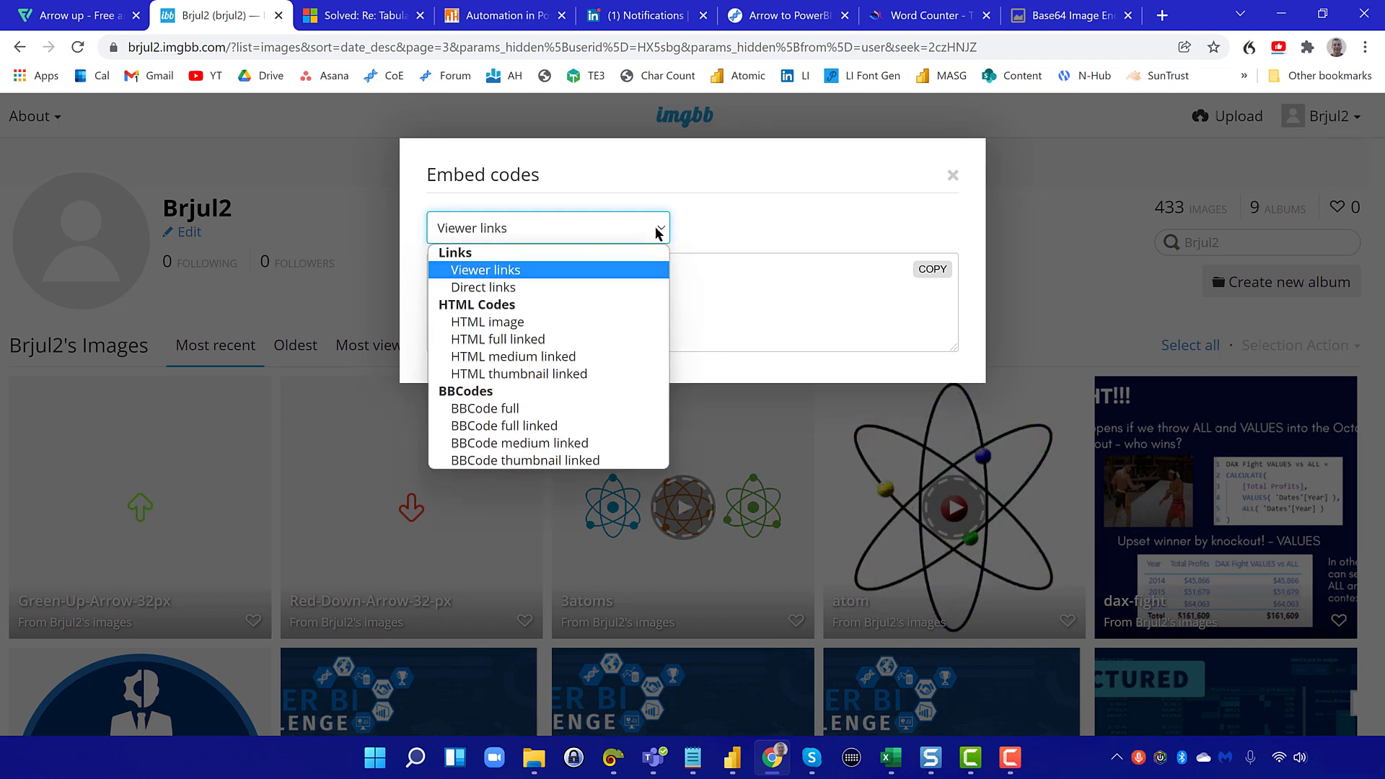
pyautogui.click(641, 287)
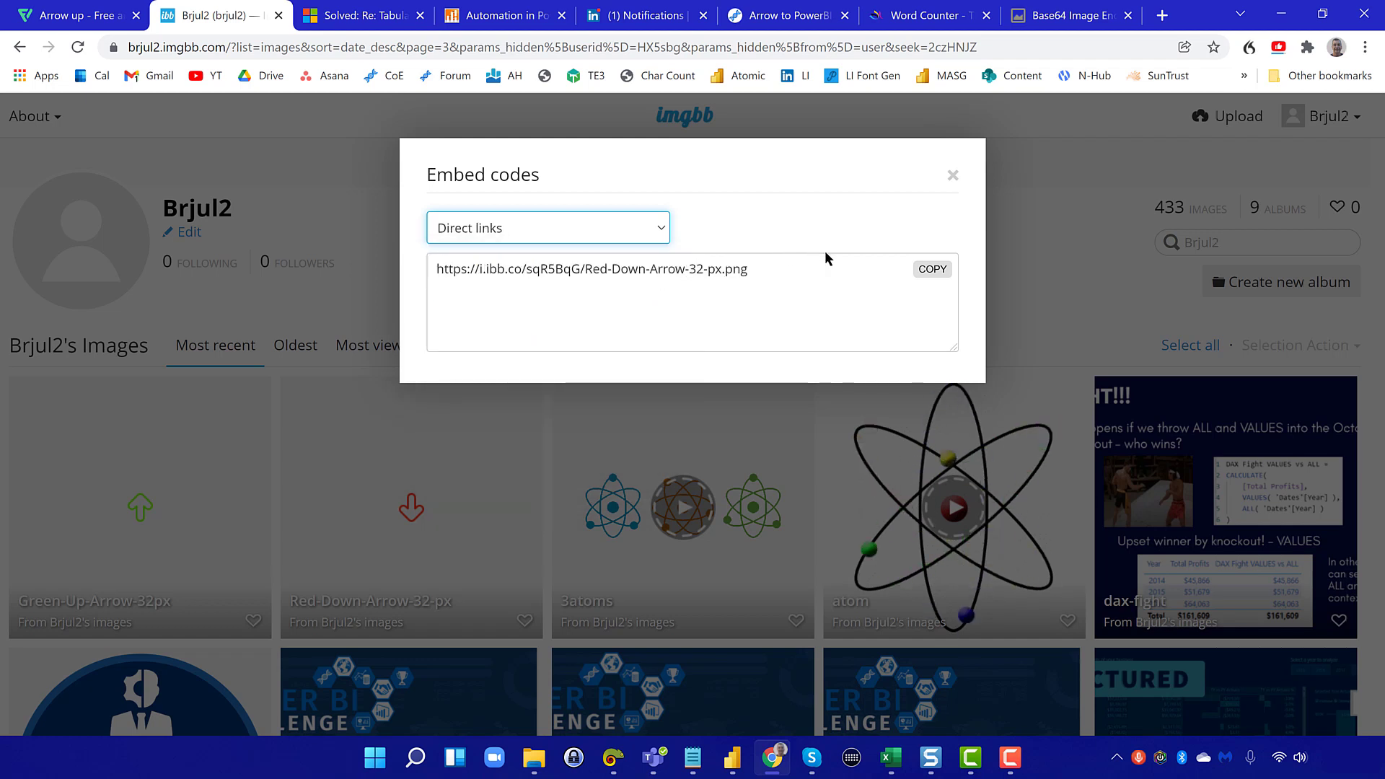
pyautogui.click(928, 269)
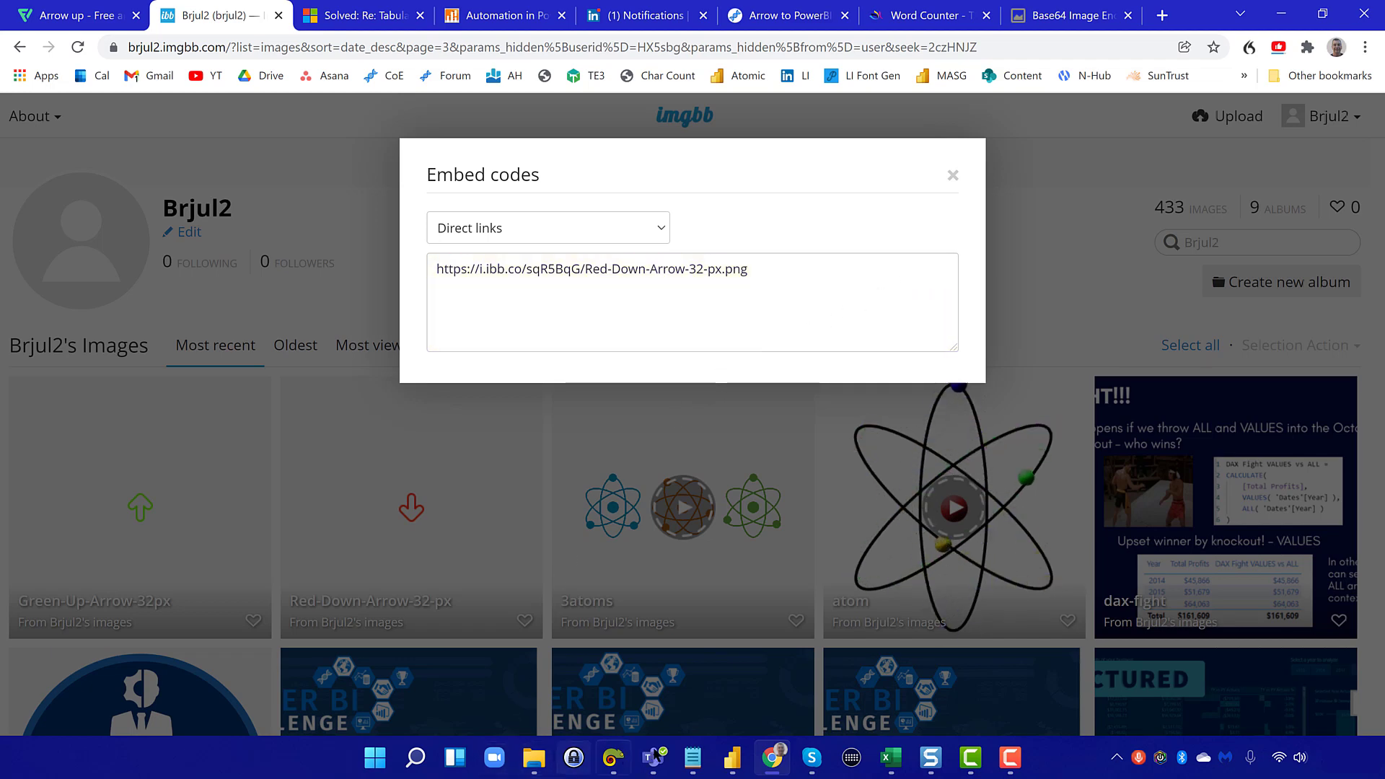
pyautogui.click(732, 758)
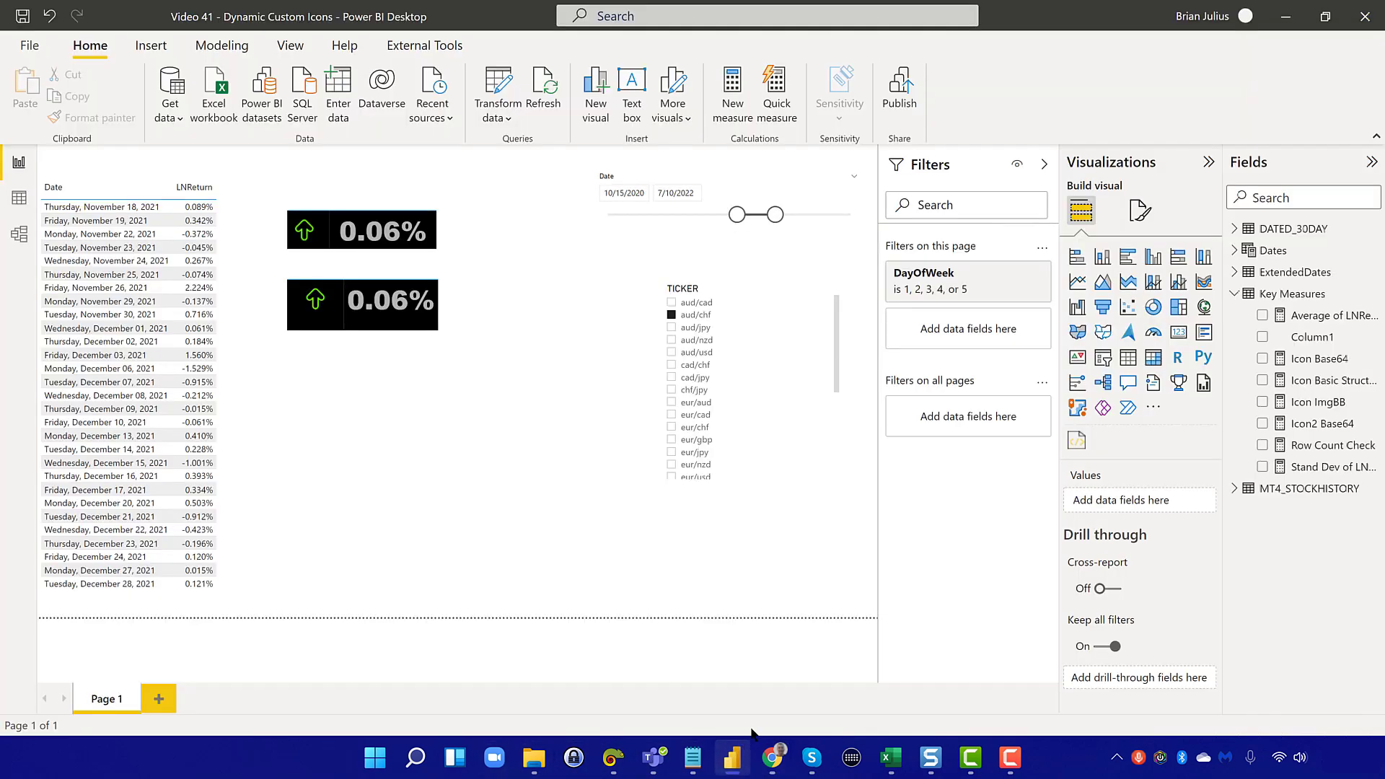
# Paste the red arrow's ImgBB URL into the Icon ImgBB measure's negative-return string
pyautogui.click(1314, 406)
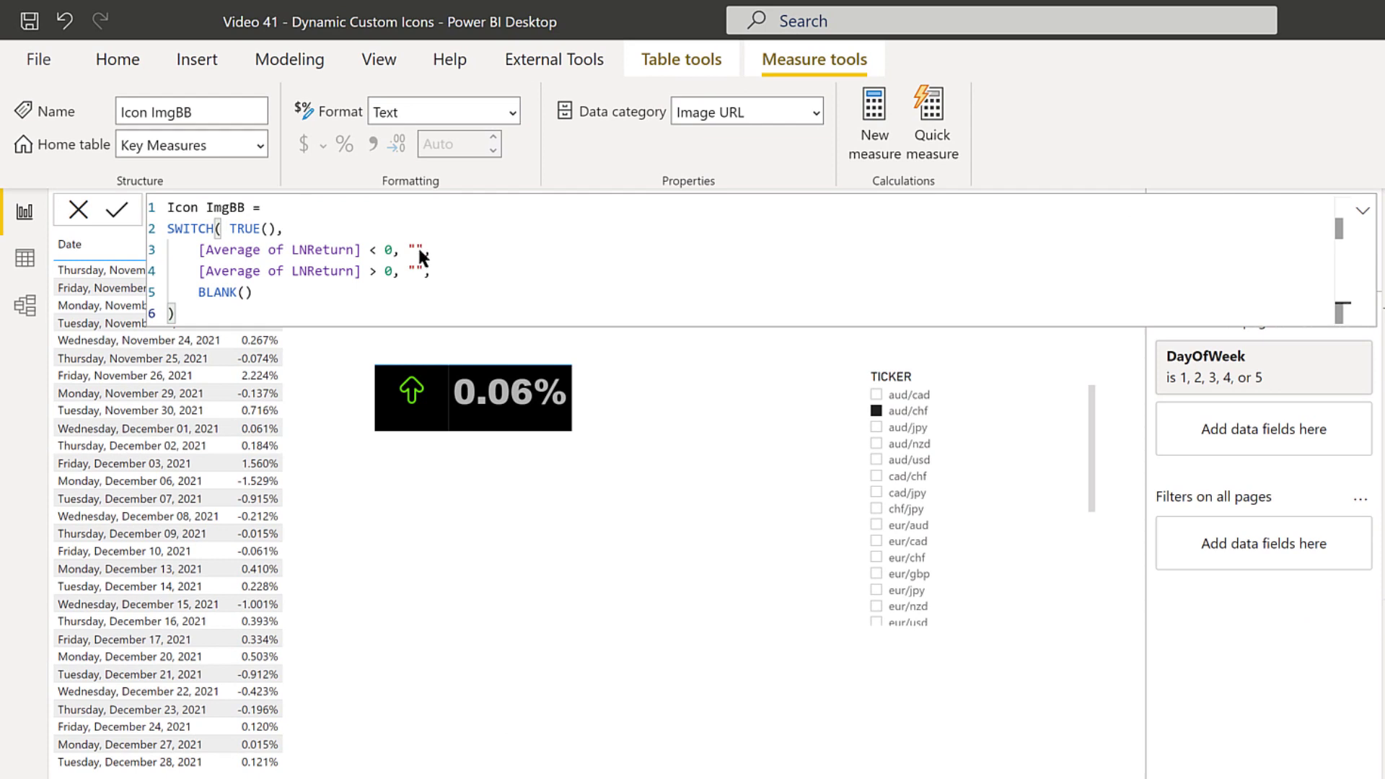
pyautogui.click(419, 248)
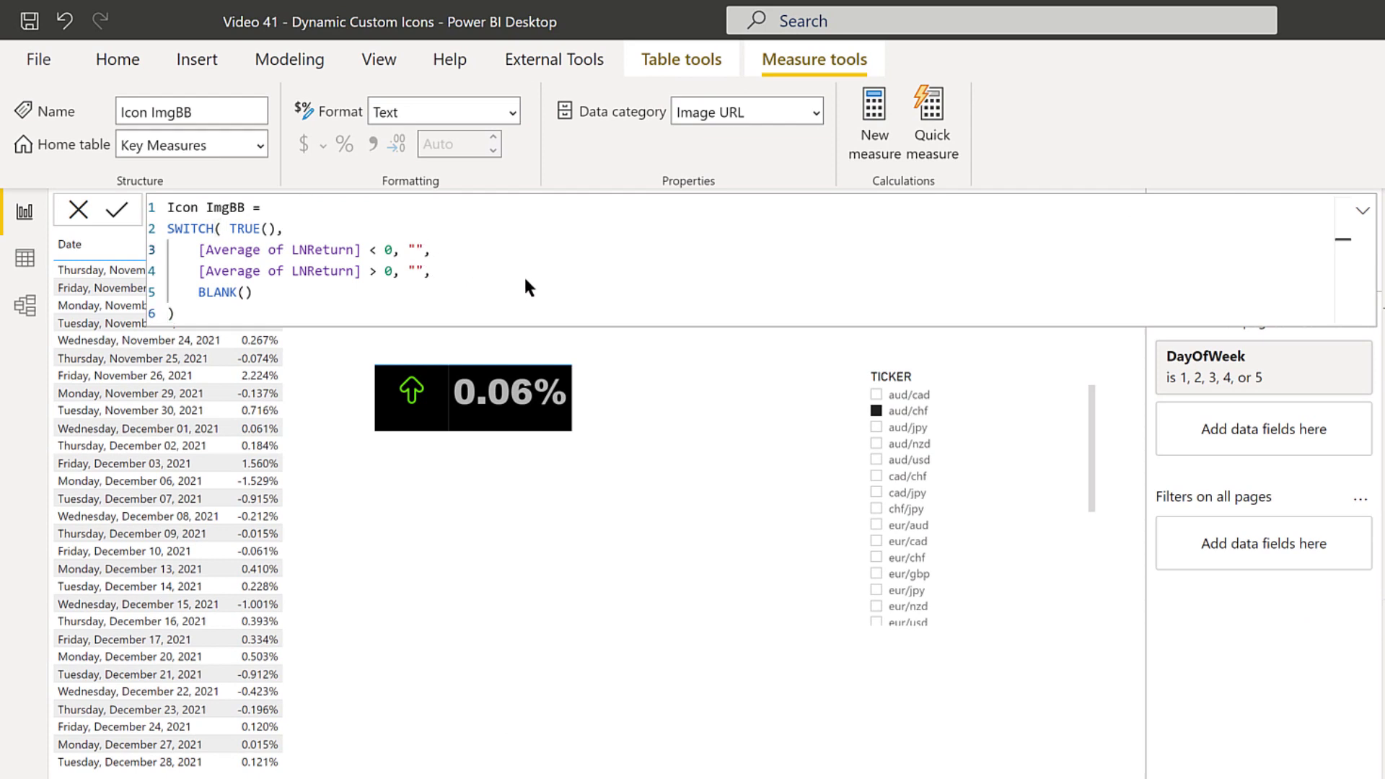
pyautogui.hotkey('ctrl', 'v')
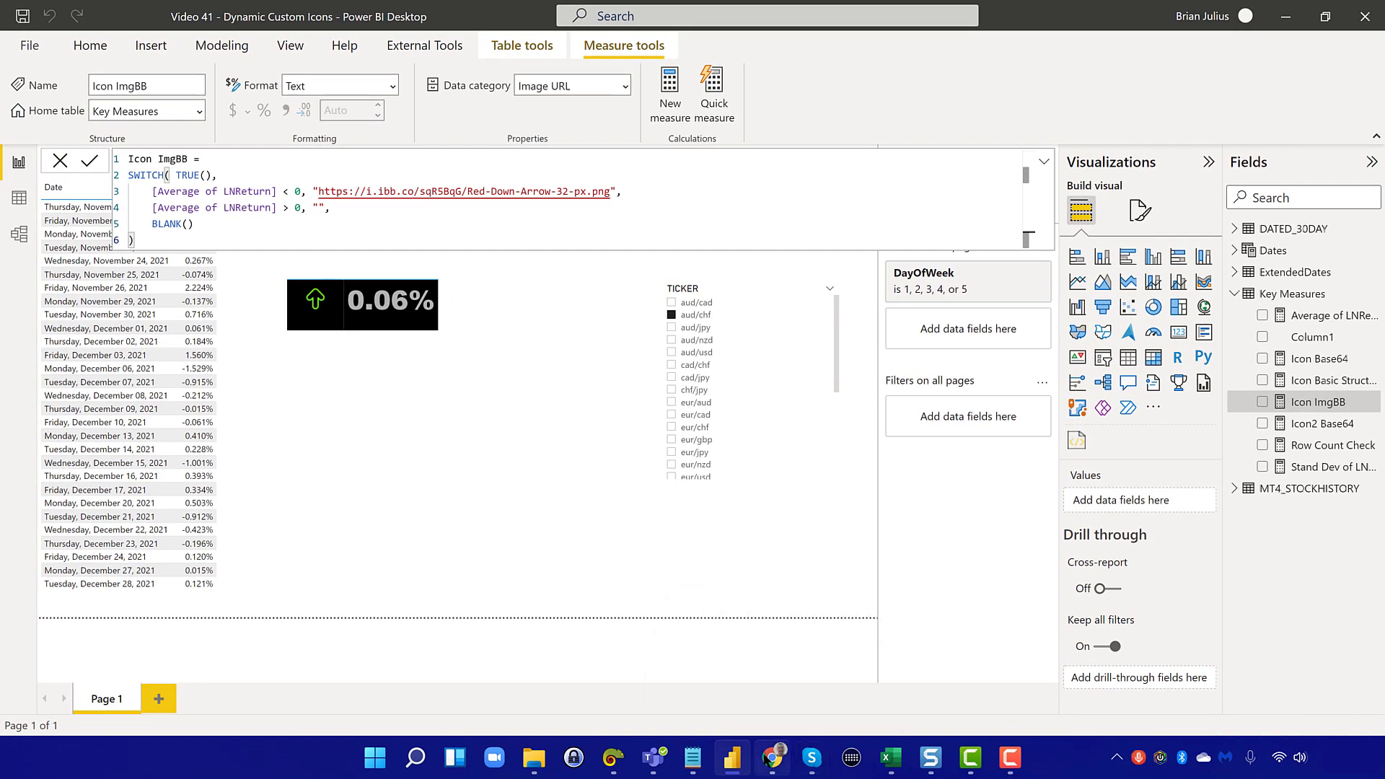
pyautogui.hotkey('alt', 'Tab')
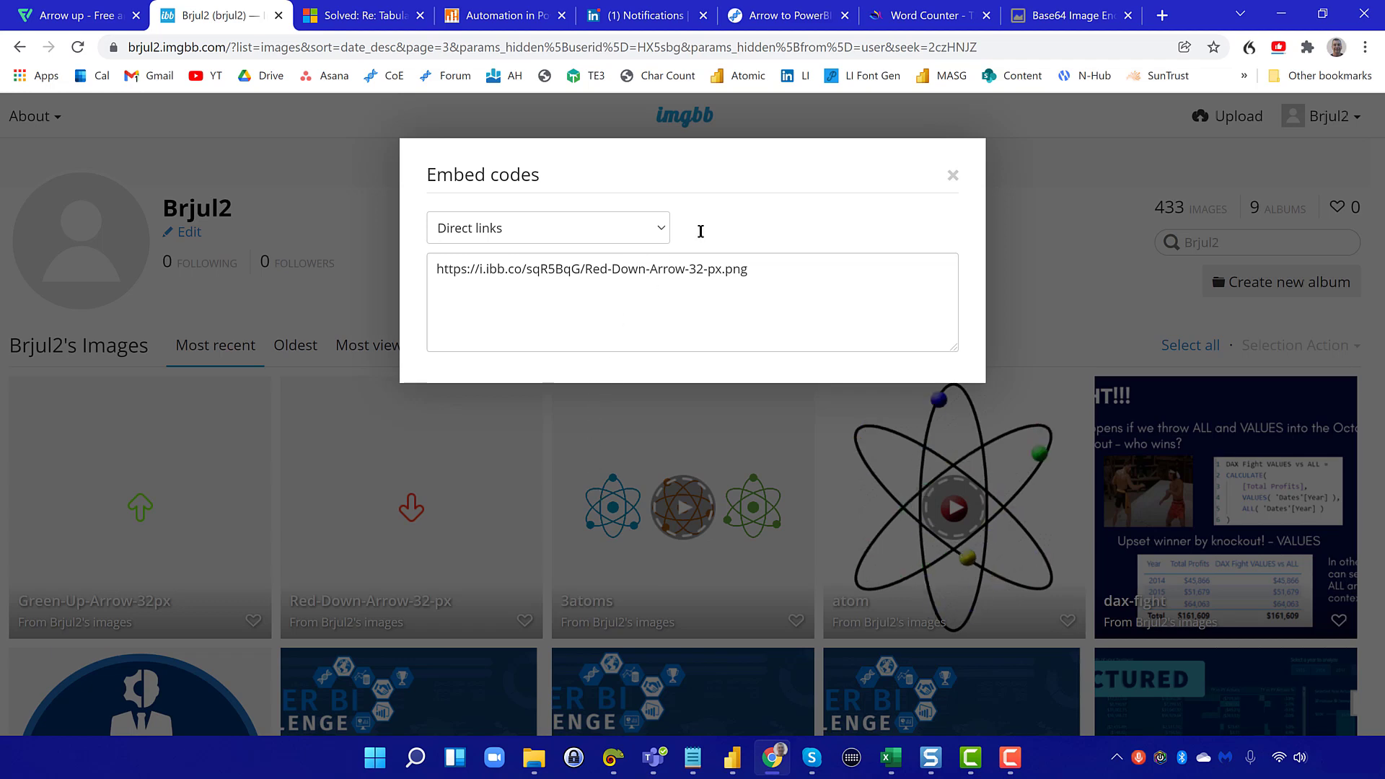
# Copy the direct link for Green-Up-Arrow-32px.png from ImgBB's embed codes
pyautogui.click(951, 177)
pyautogui.moveTo(229, 459)
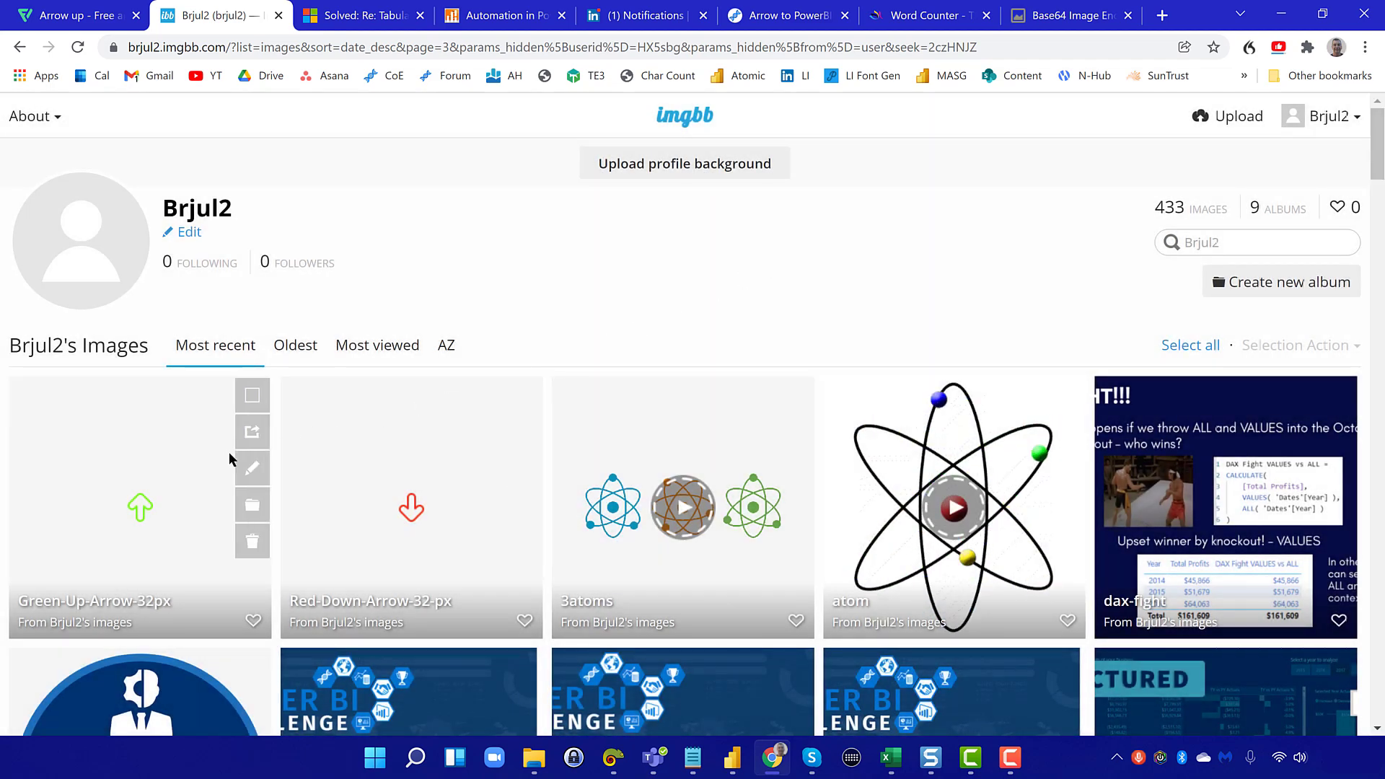
pyautogui.press('.')
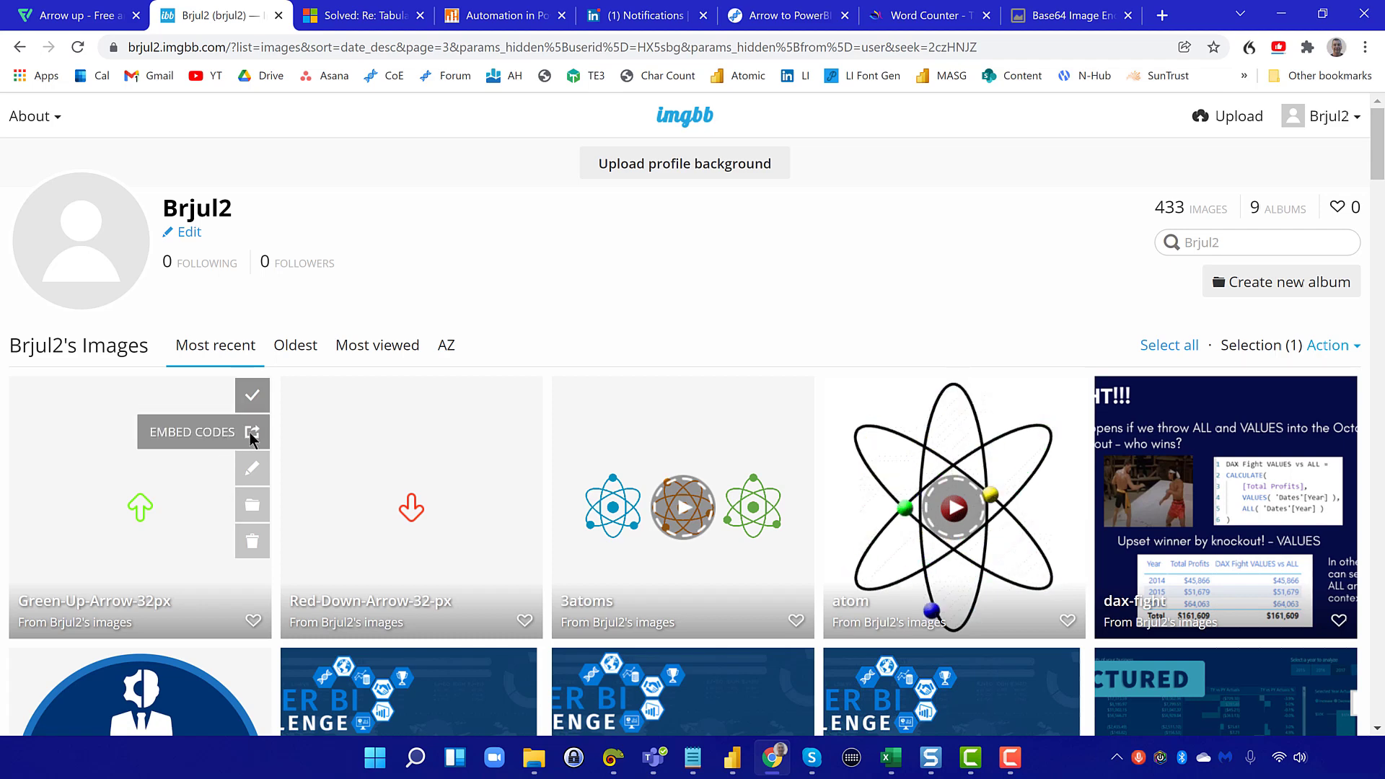
pyautogui.click(251, 433)
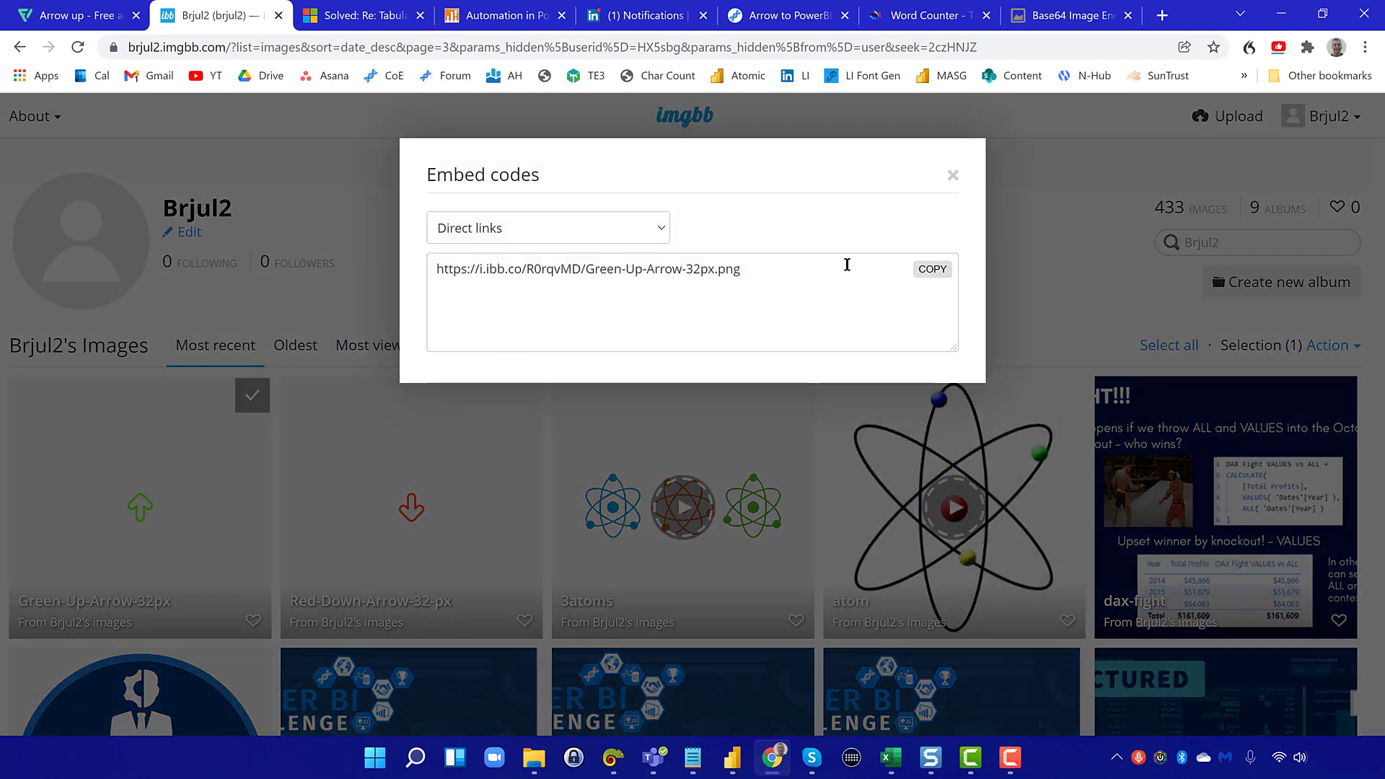
pyautogui.click(930, 269)
pyautogui.hotkey('ctrl', 'a')
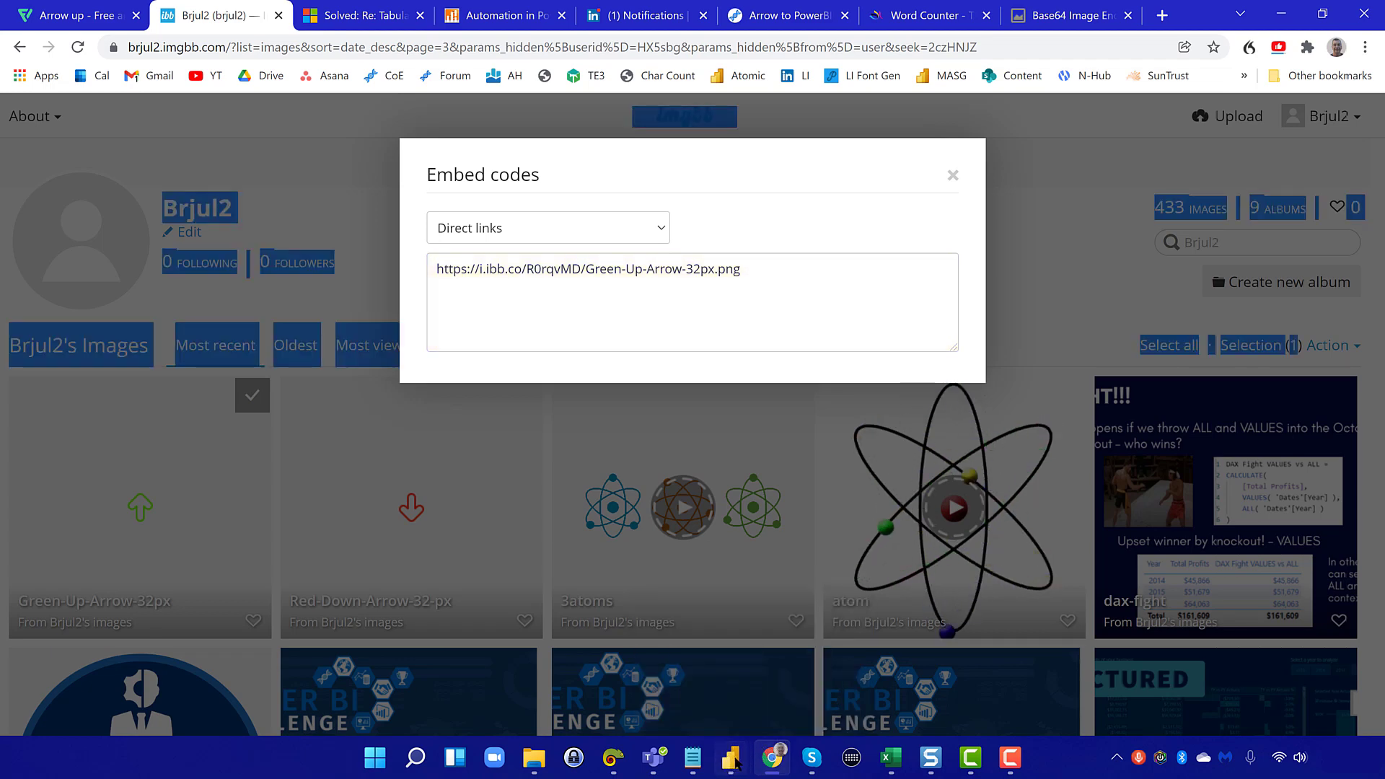
# Paste the green arrow link into the Icon ImgBB measure's positive-return string and commit it
pyautogui.click(735, 762)
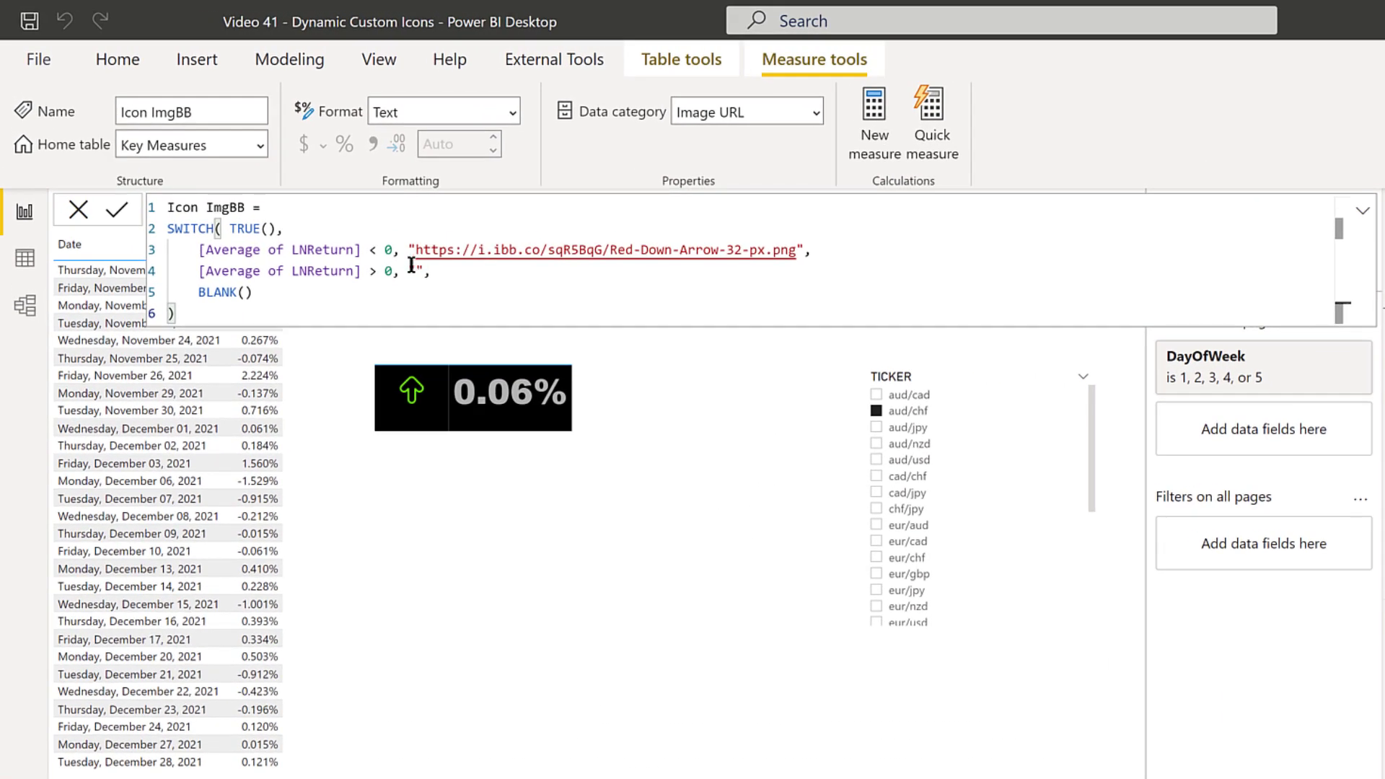
pyautogui.click(319, 207)
pyautogui.keyDown('shift'); pyautogui.click(416, 270); pyautogui.keyUp('shift')
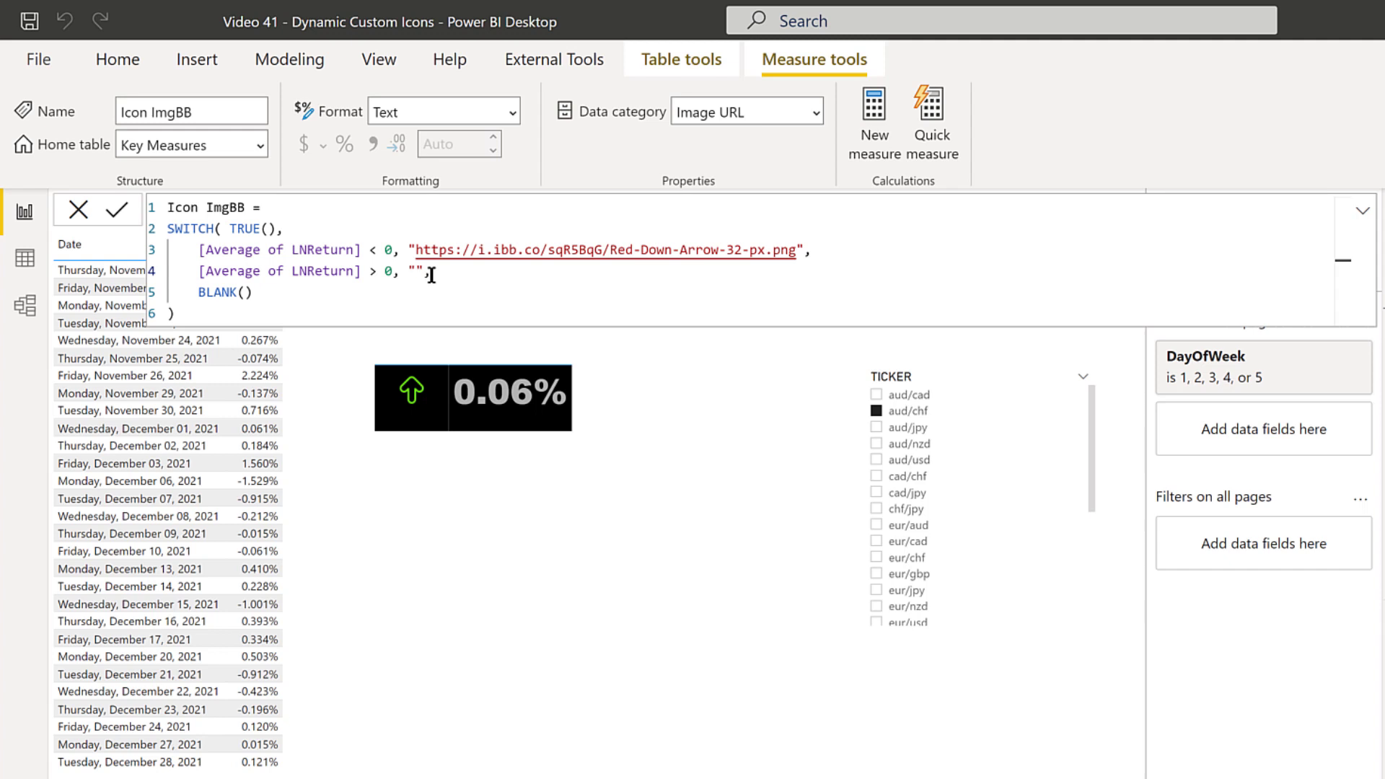
pyautogui.hotkey('ctrl', 'v')
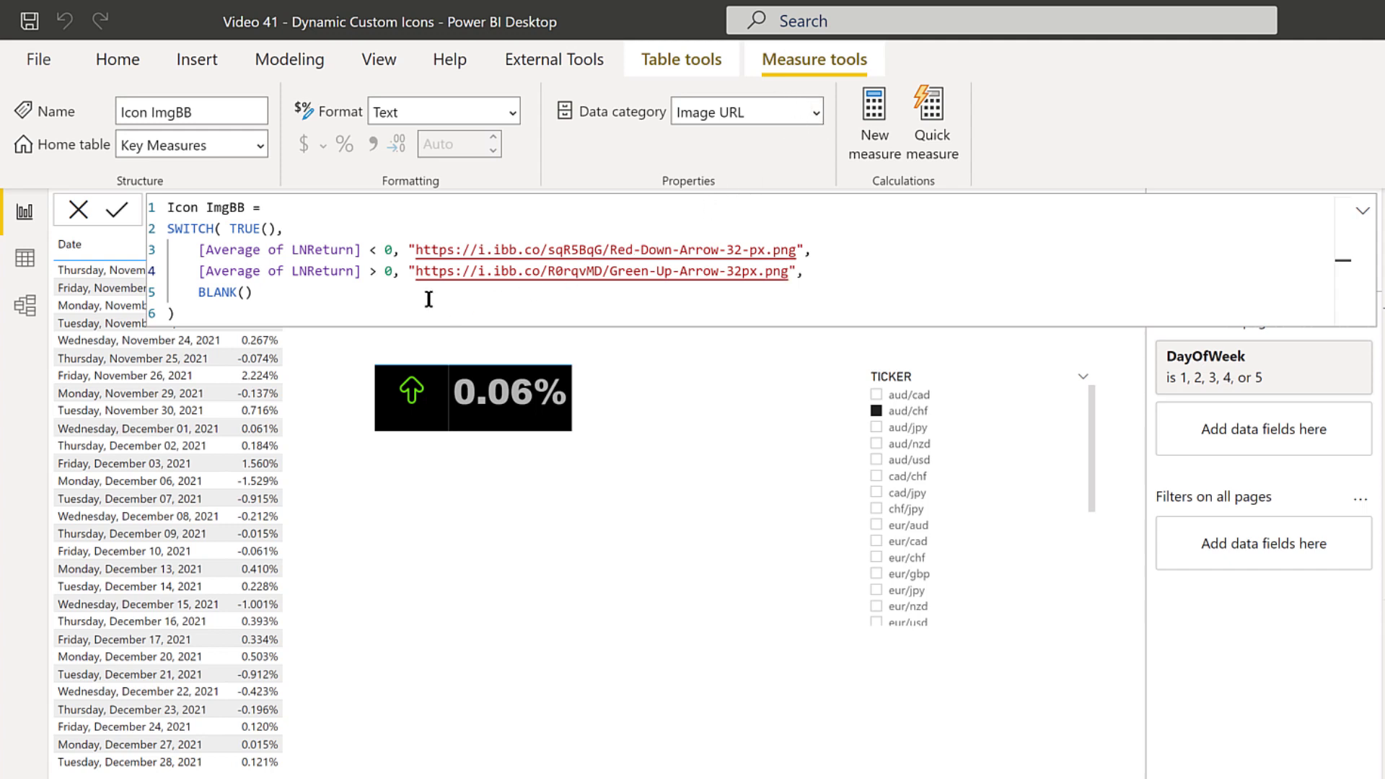
pyautogui.click(117, 209)
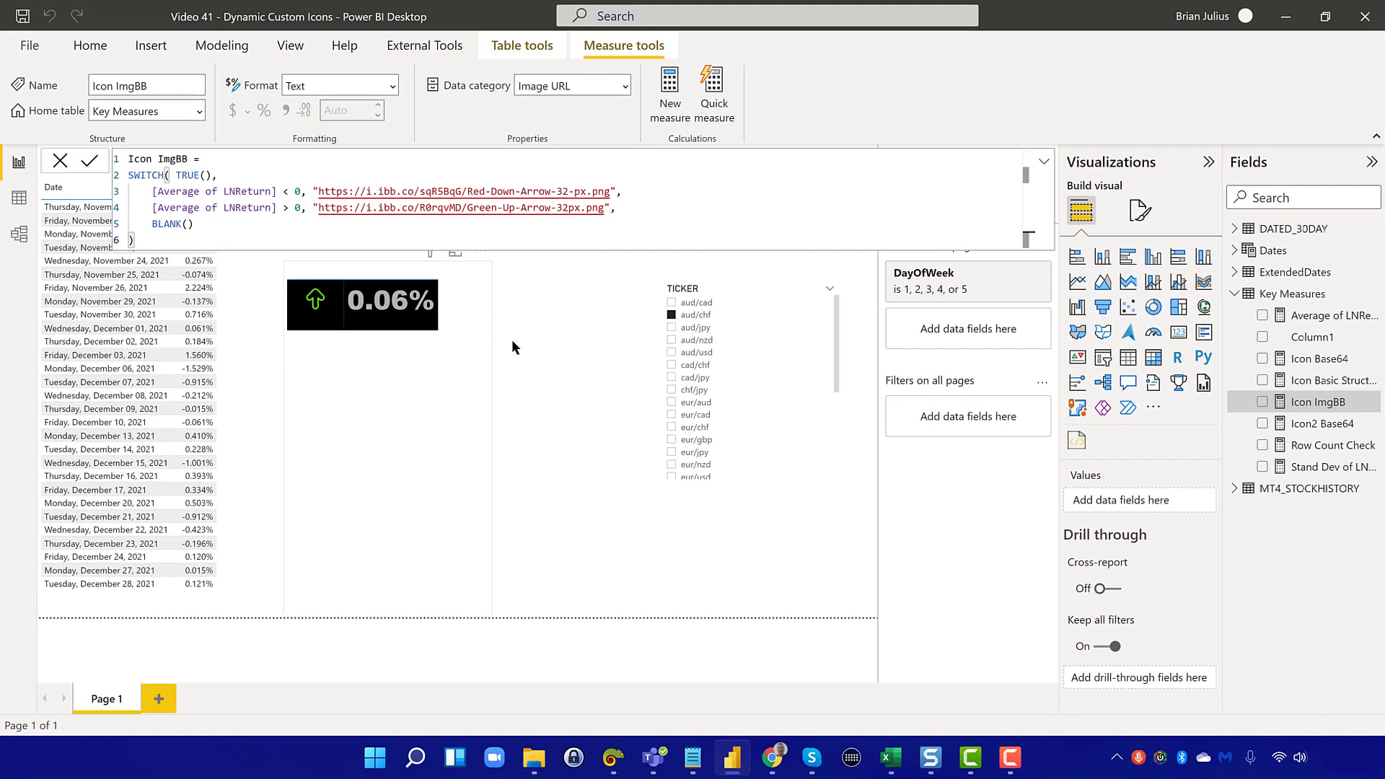
pyautogui.click(518, 336)
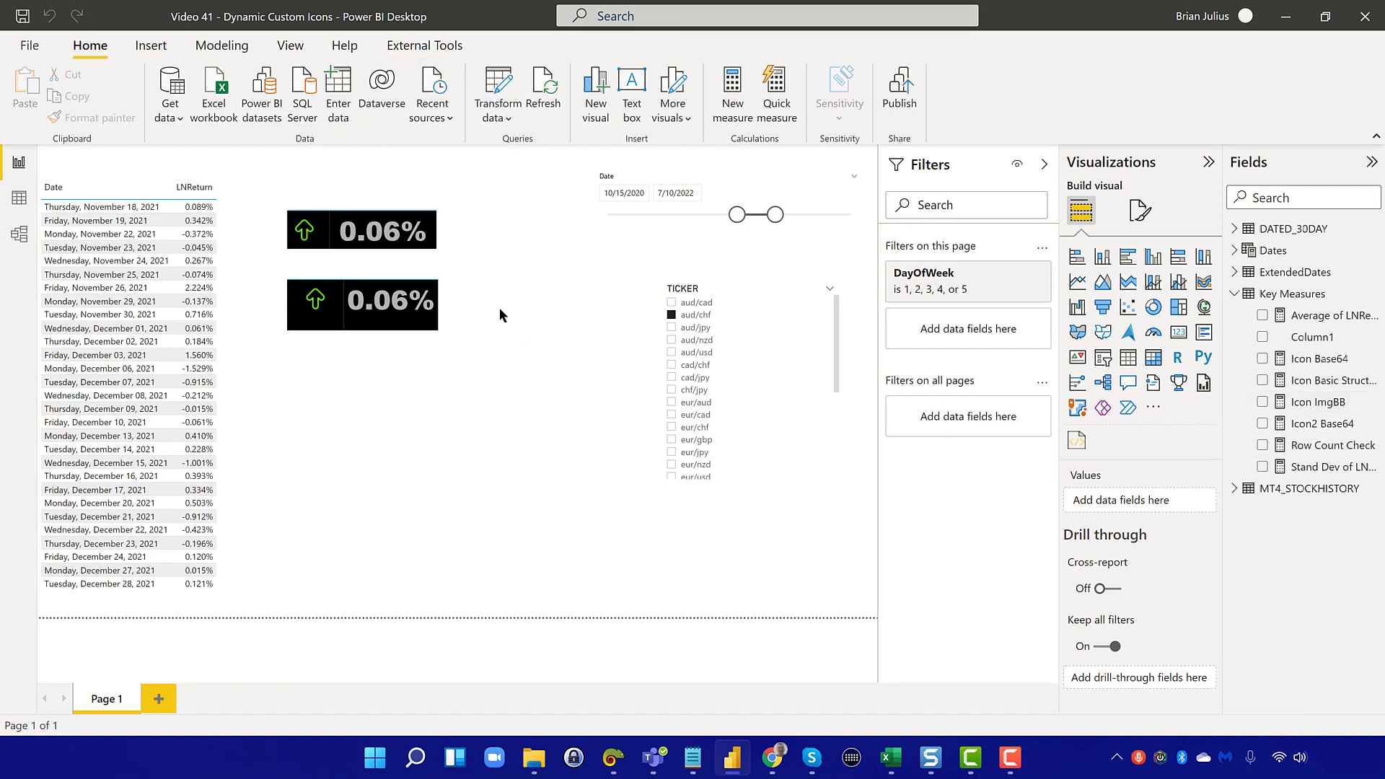
# On the second card, replace the Icon2 Base64 field with Icon ImgBB in Values
pyautogui.click(395, 330)
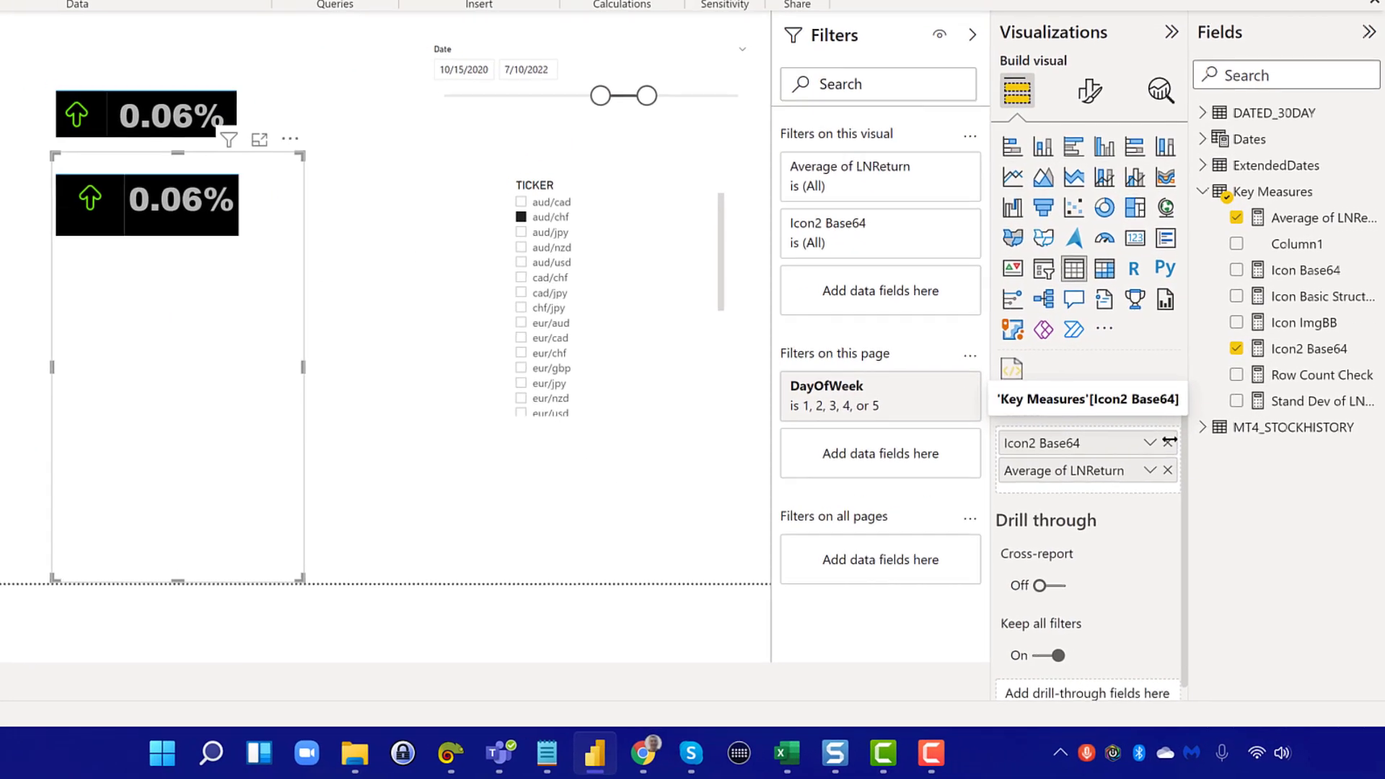
pyautogui.click(1205, 501)
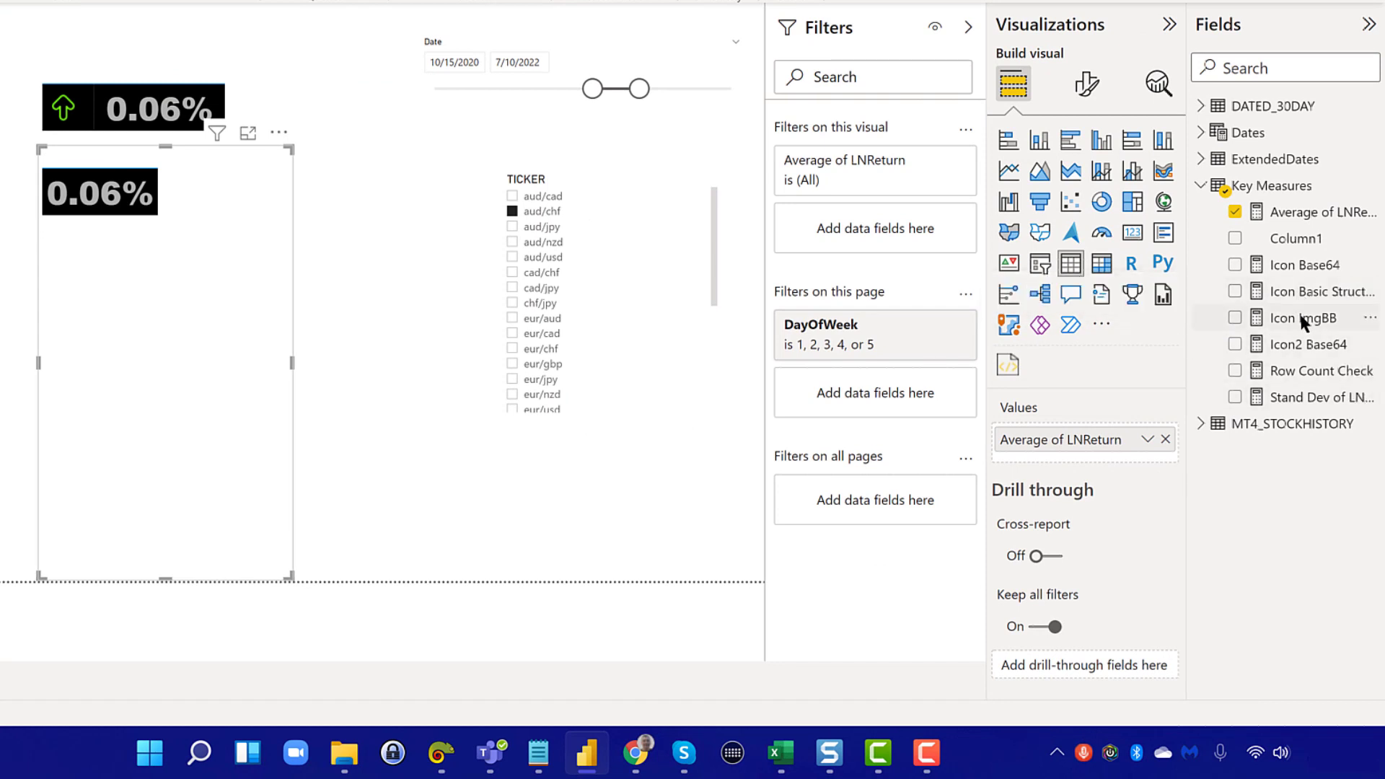
pyautogui.moveTo(1298, 316); pyautogui.dragTo(1093, 439)
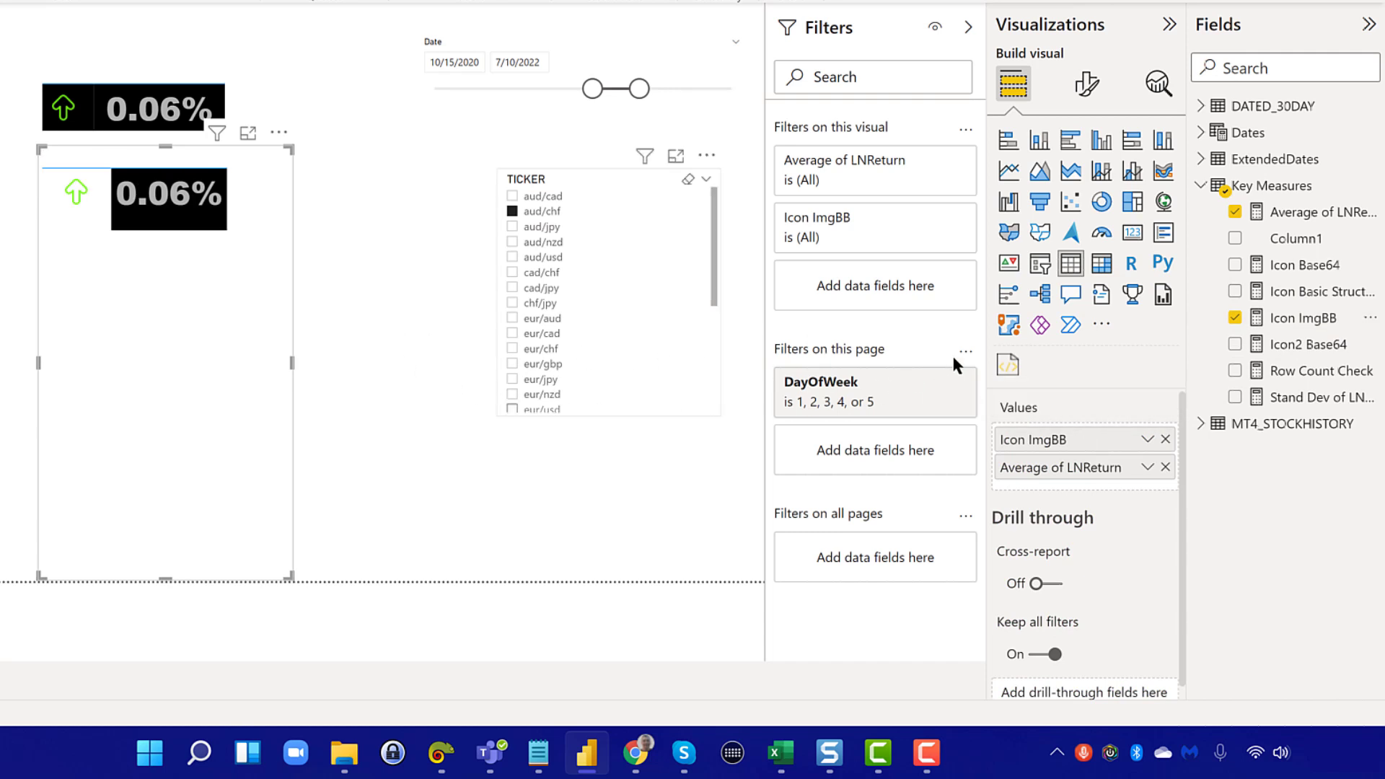
# Give the Icon ImgBB column a black values background
pyautogui.click(1085, 85)
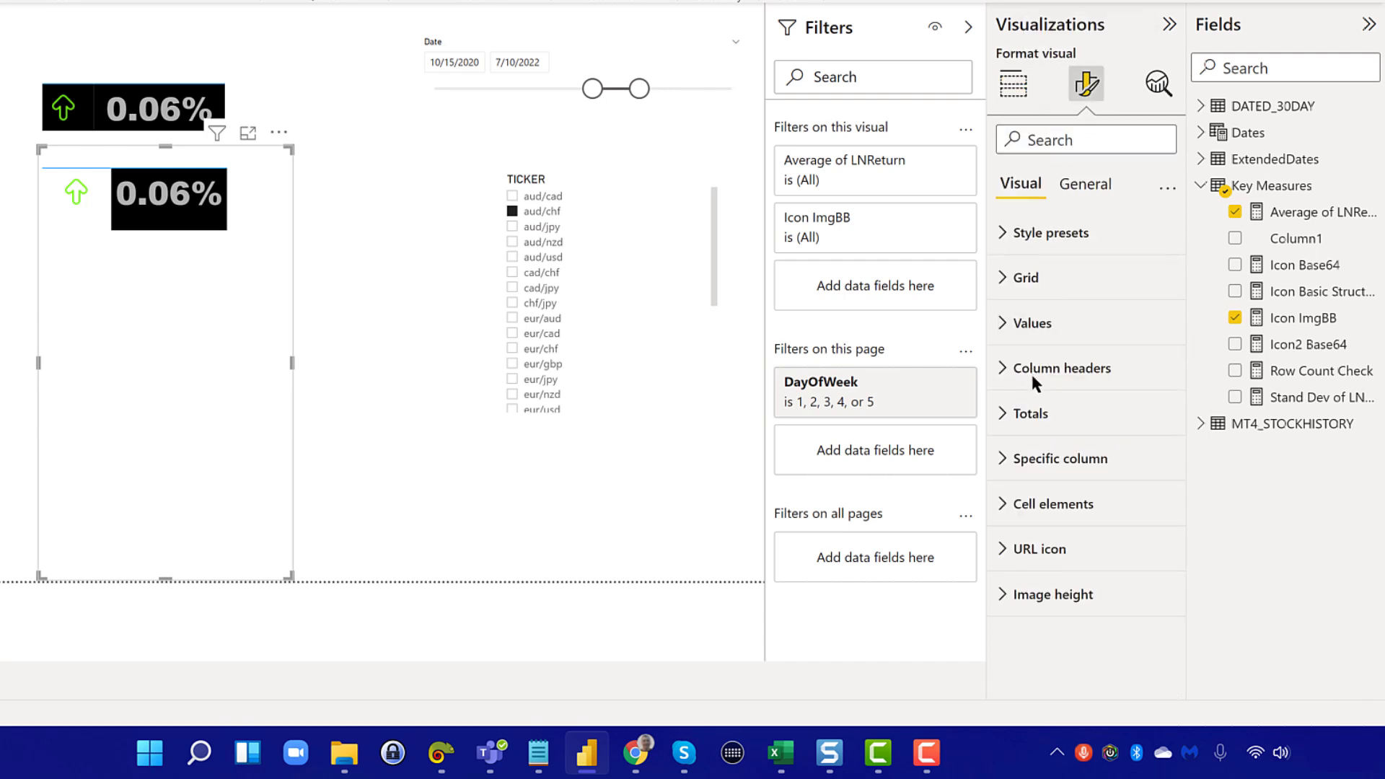
pyautogui.click(1044, 454)
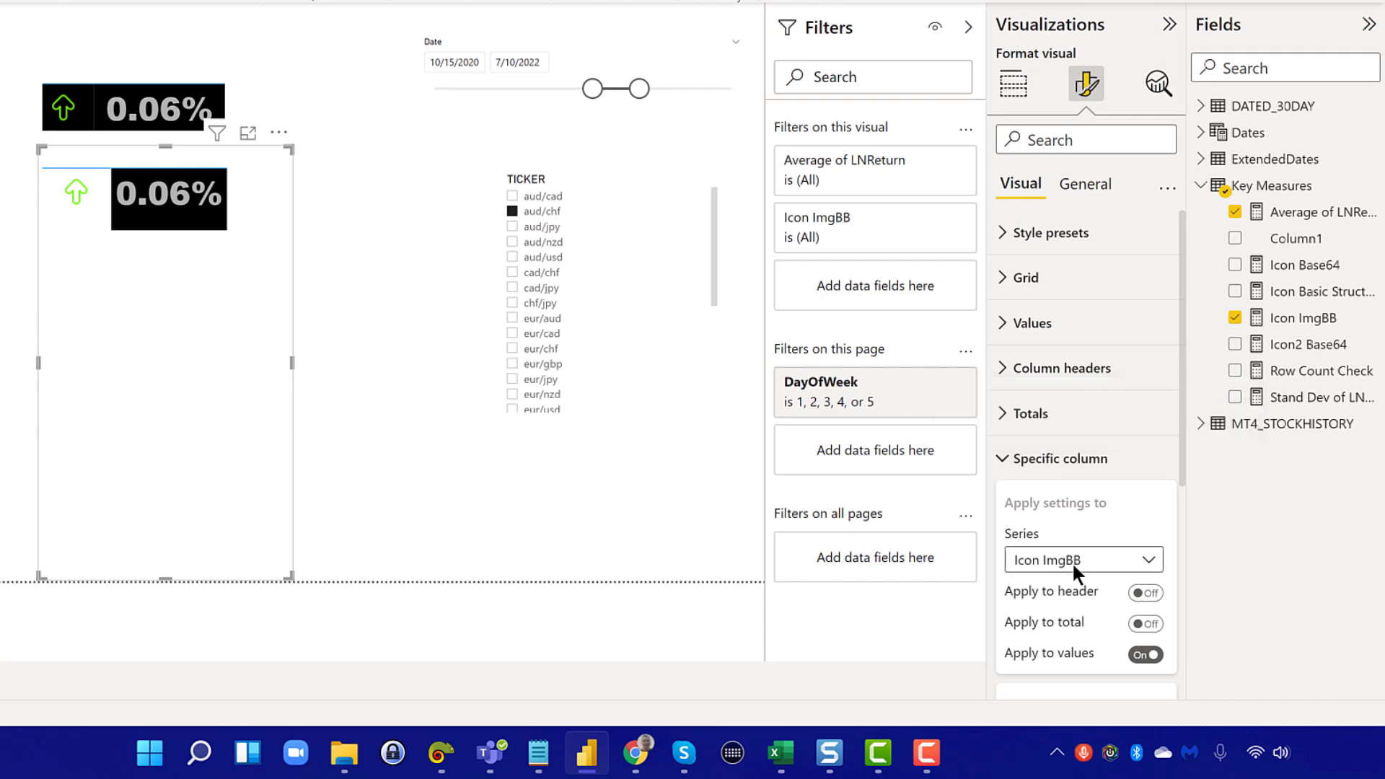
pyautogui.scroll(-3, 1073, 569)
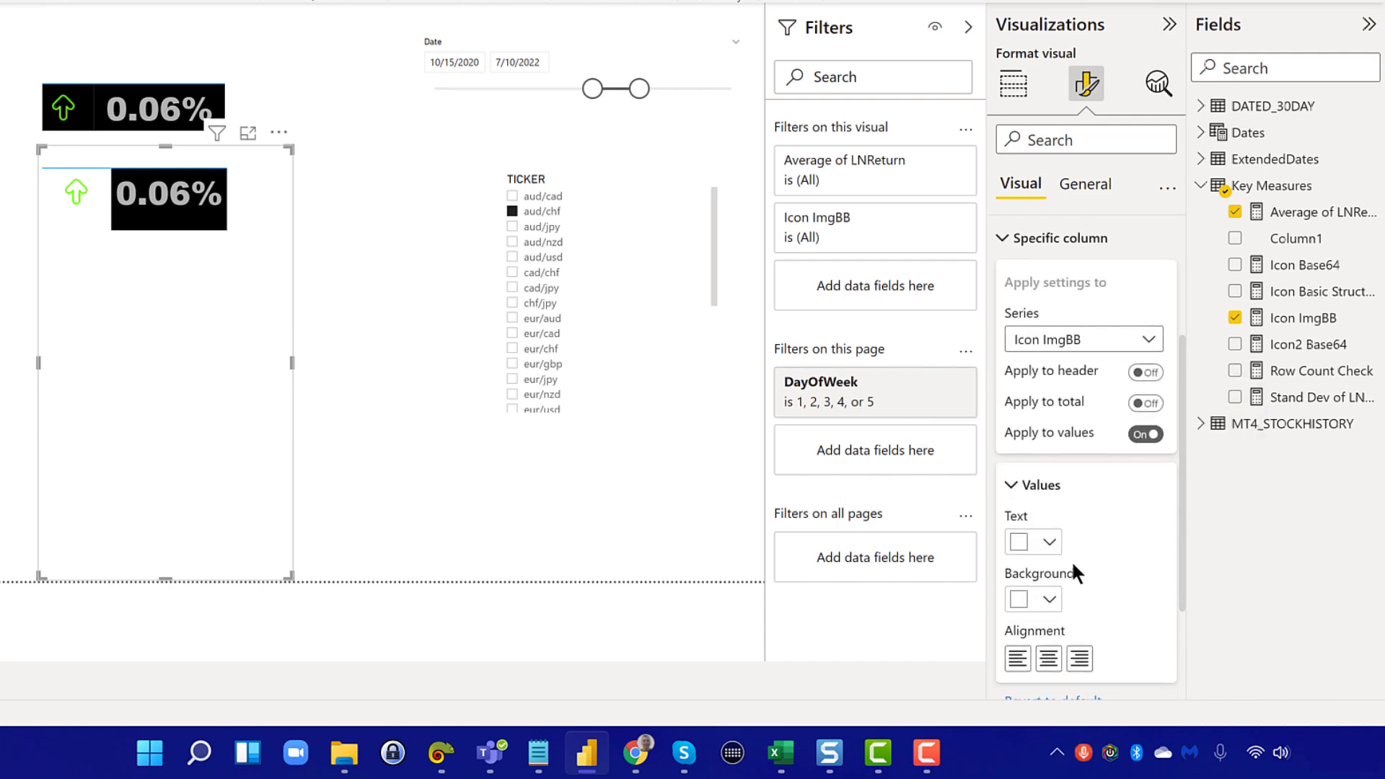
pyautogui.click(1037, 599)
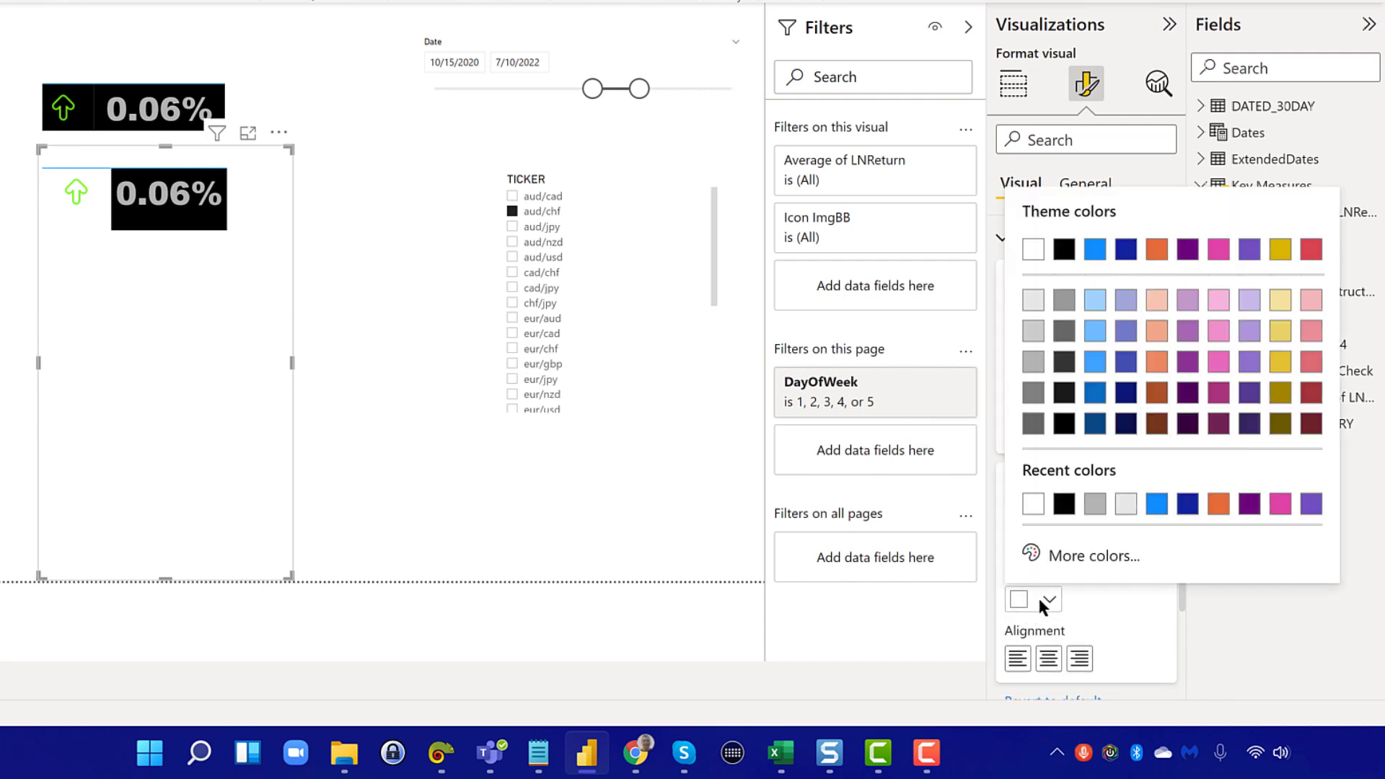
pyautogui.click(1063, 504)
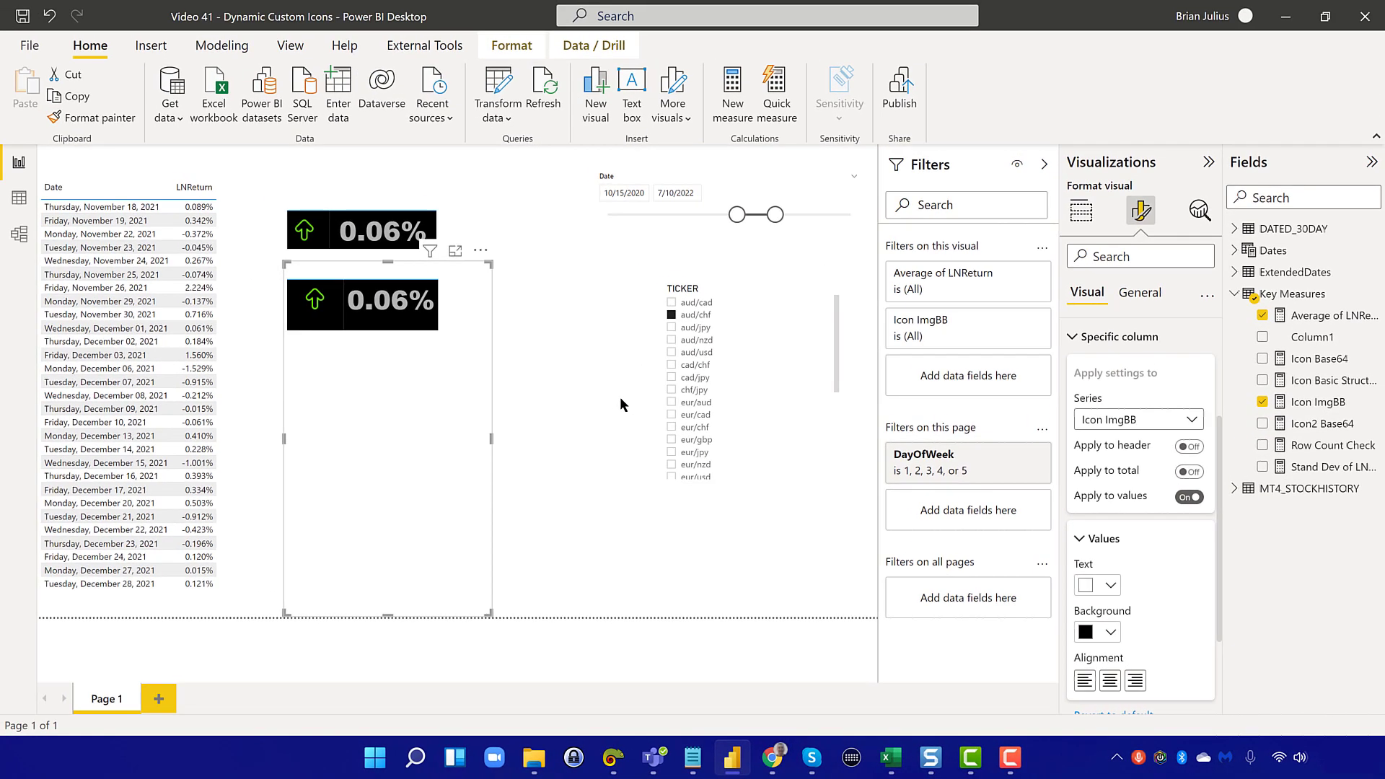
pyautogui.click(704, 305)
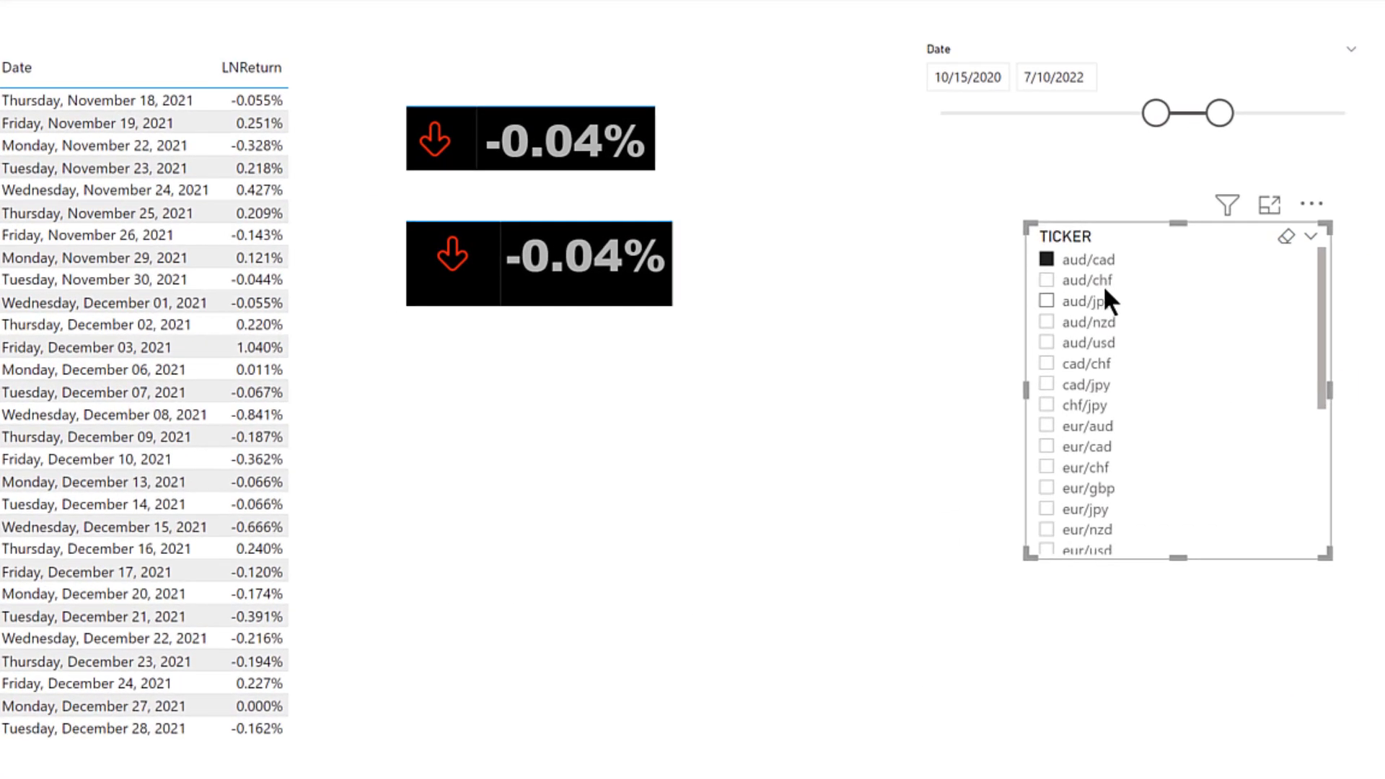
pyautogui.click(1104, 281)
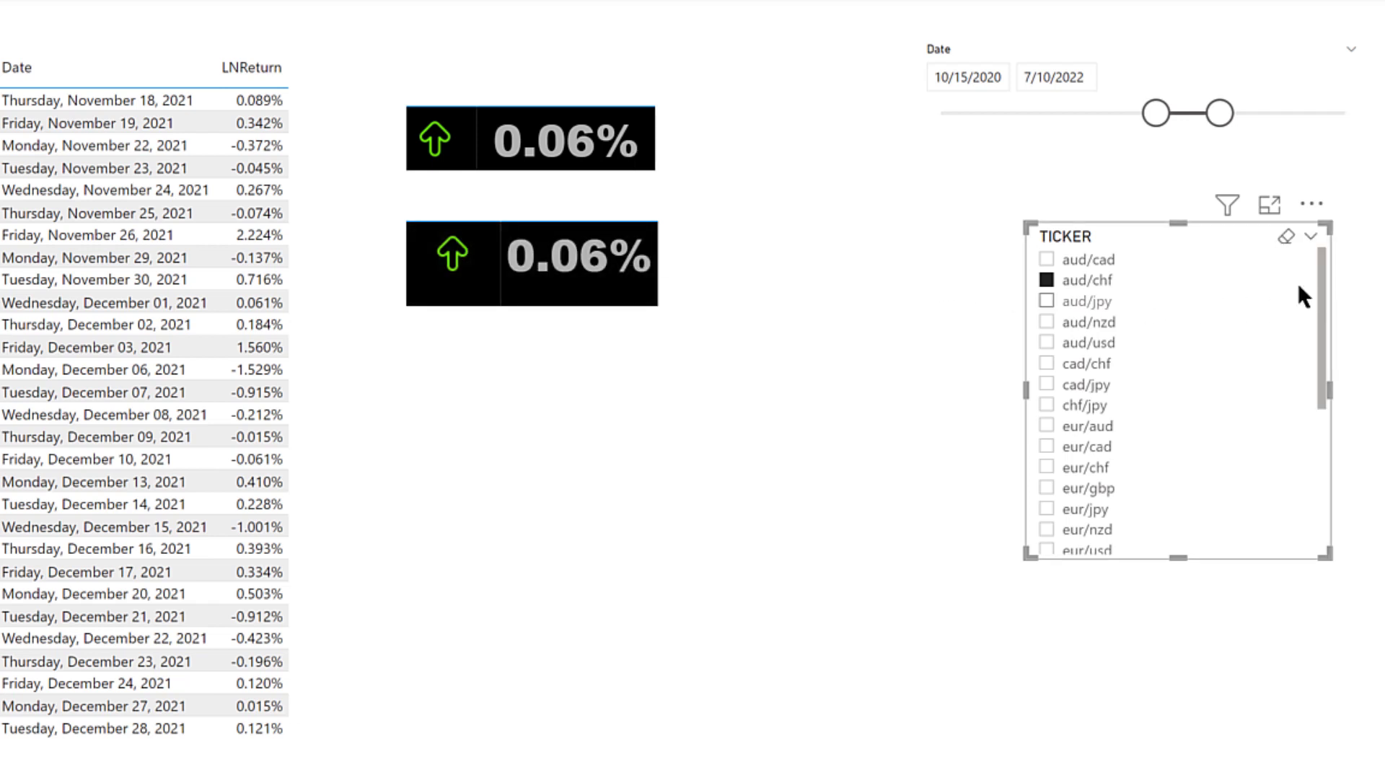
pyautogui.click(682, 244)
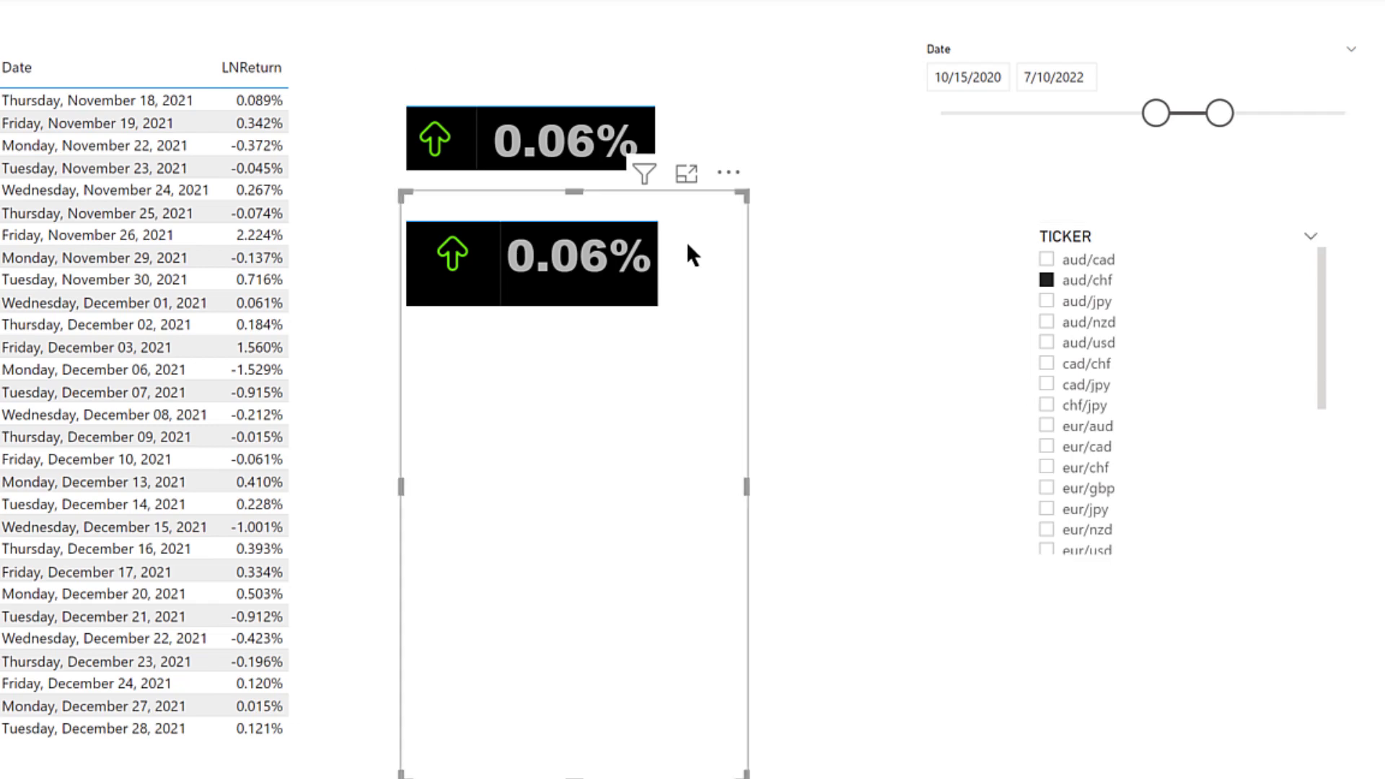
pyautogui.click(705, 124)
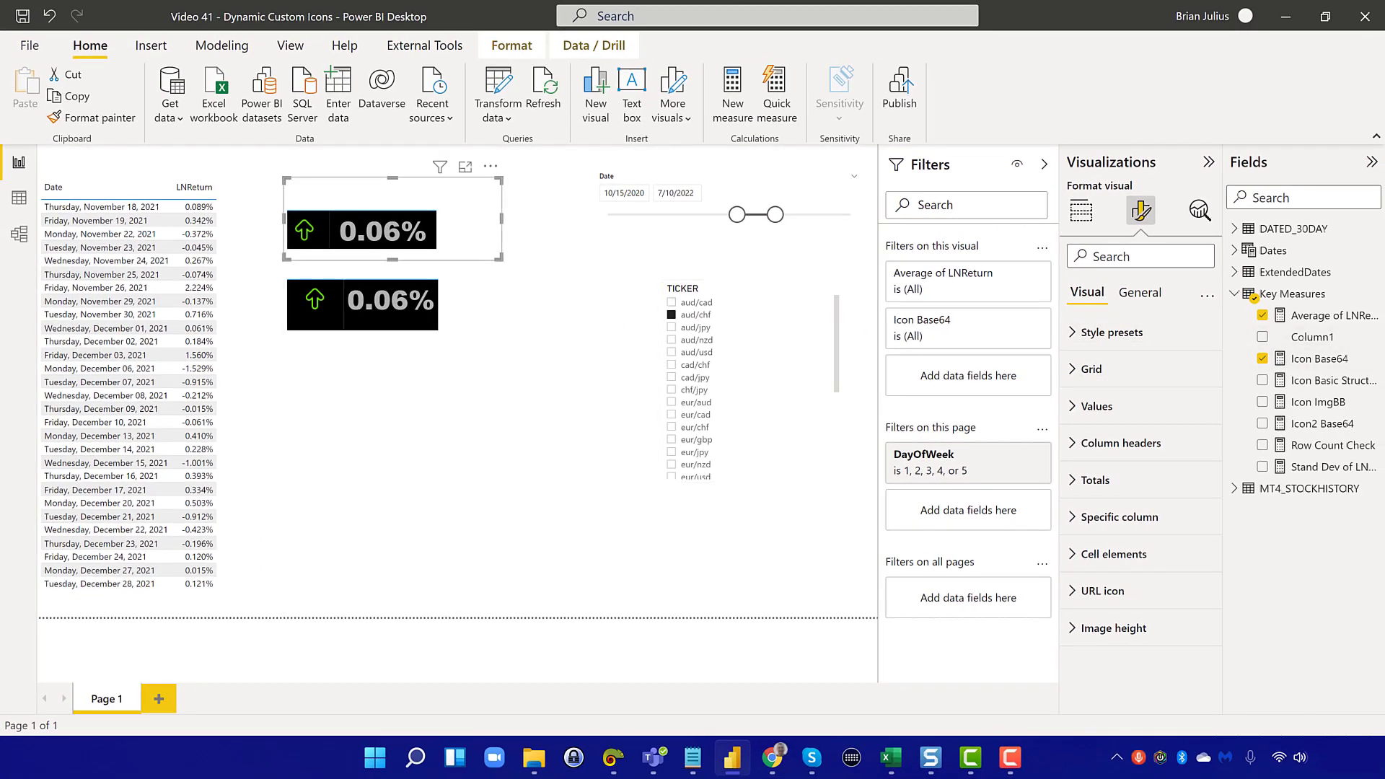
pyautogui.moveTo(314, 237)
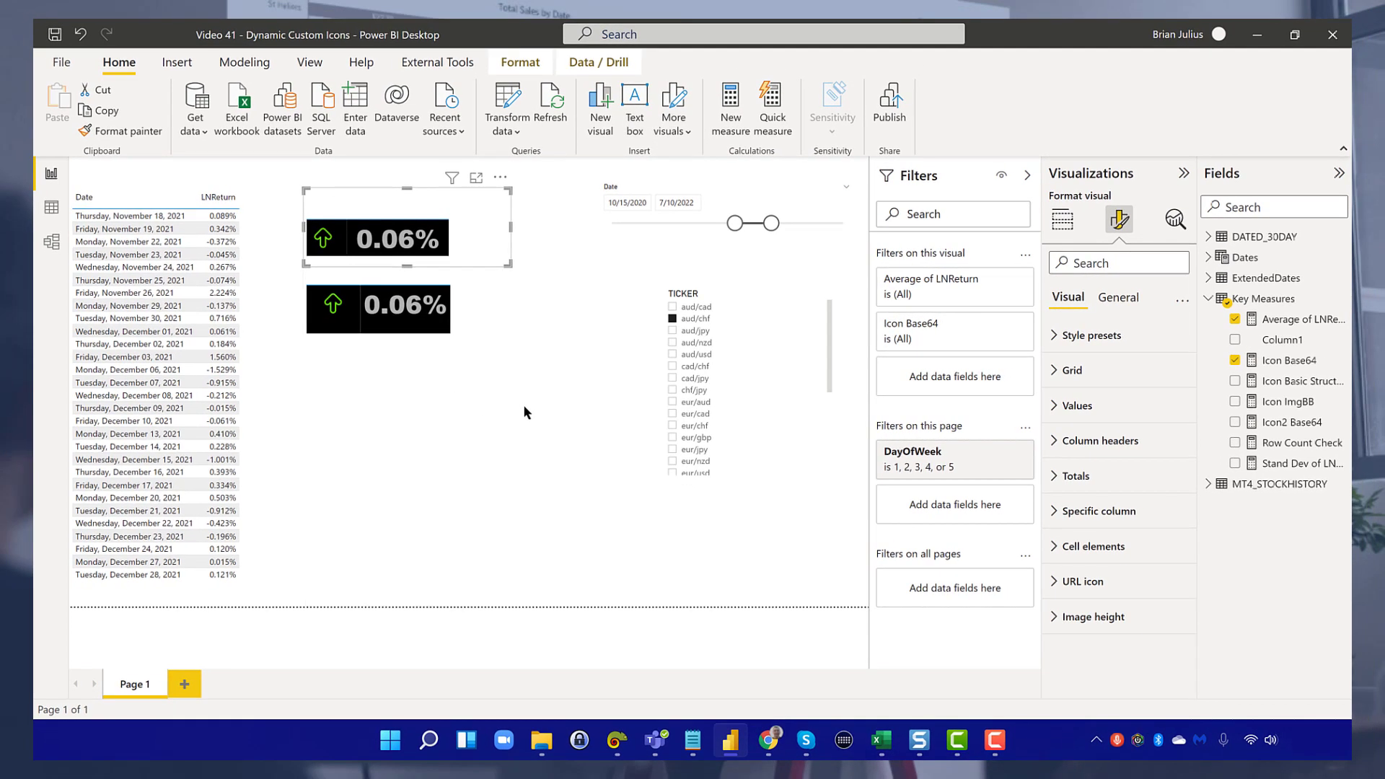
pyautogui.click(526, 409)
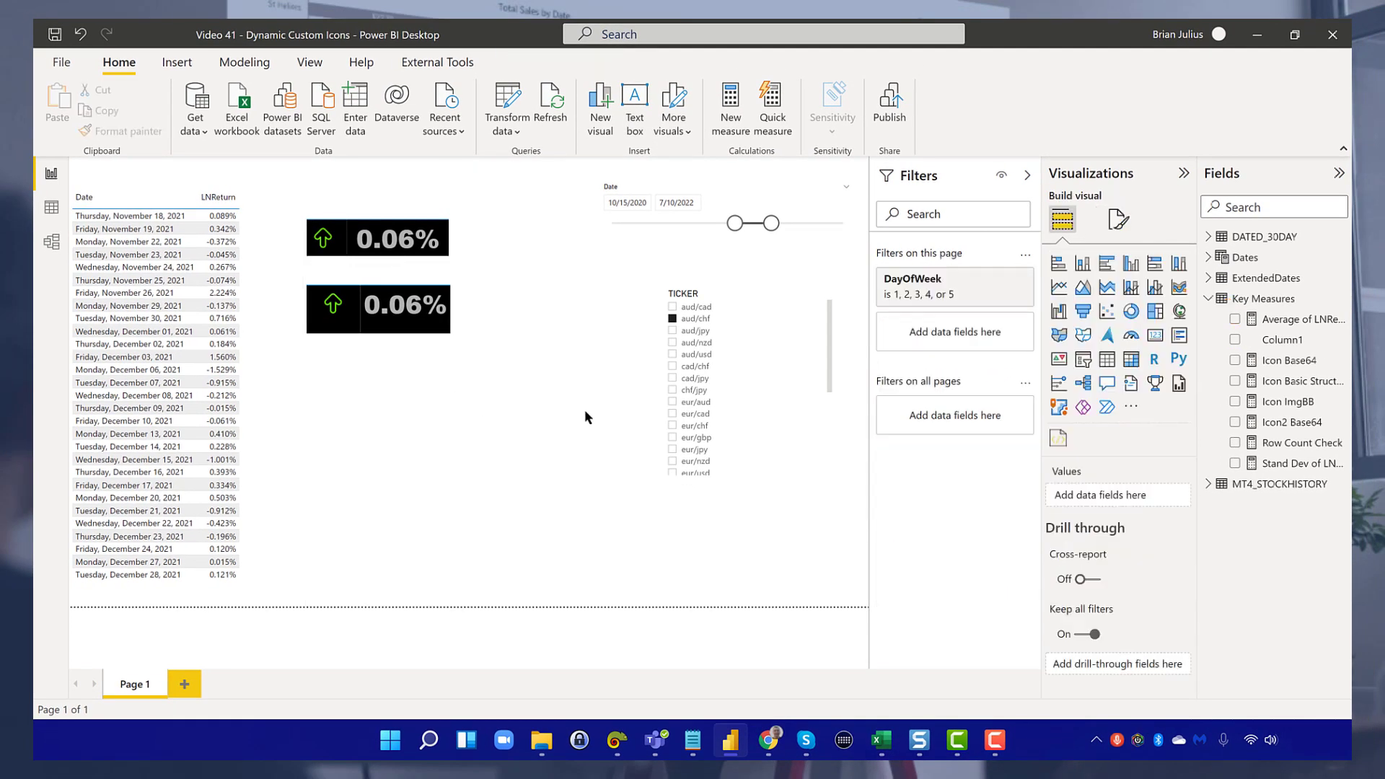